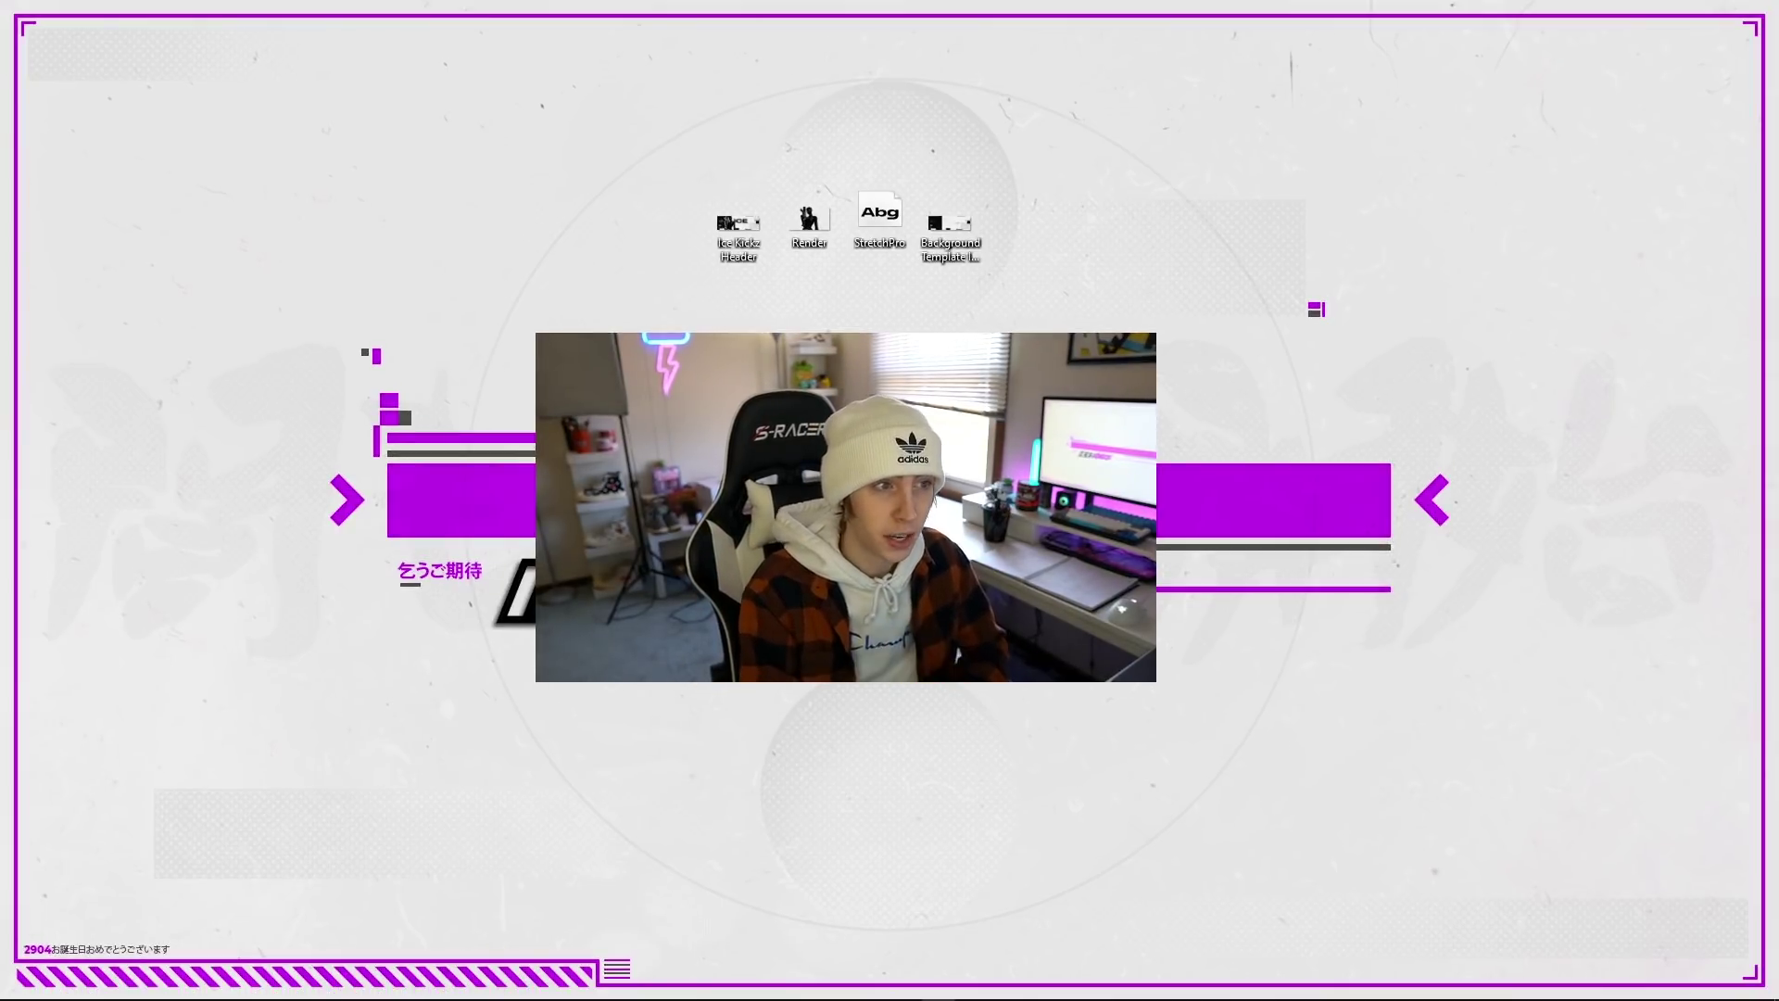
Step: Preview the Background Template image in Photos, then the finished Ice Kickz Header
{"action": "double_click", "coordinate": [951, 227]}
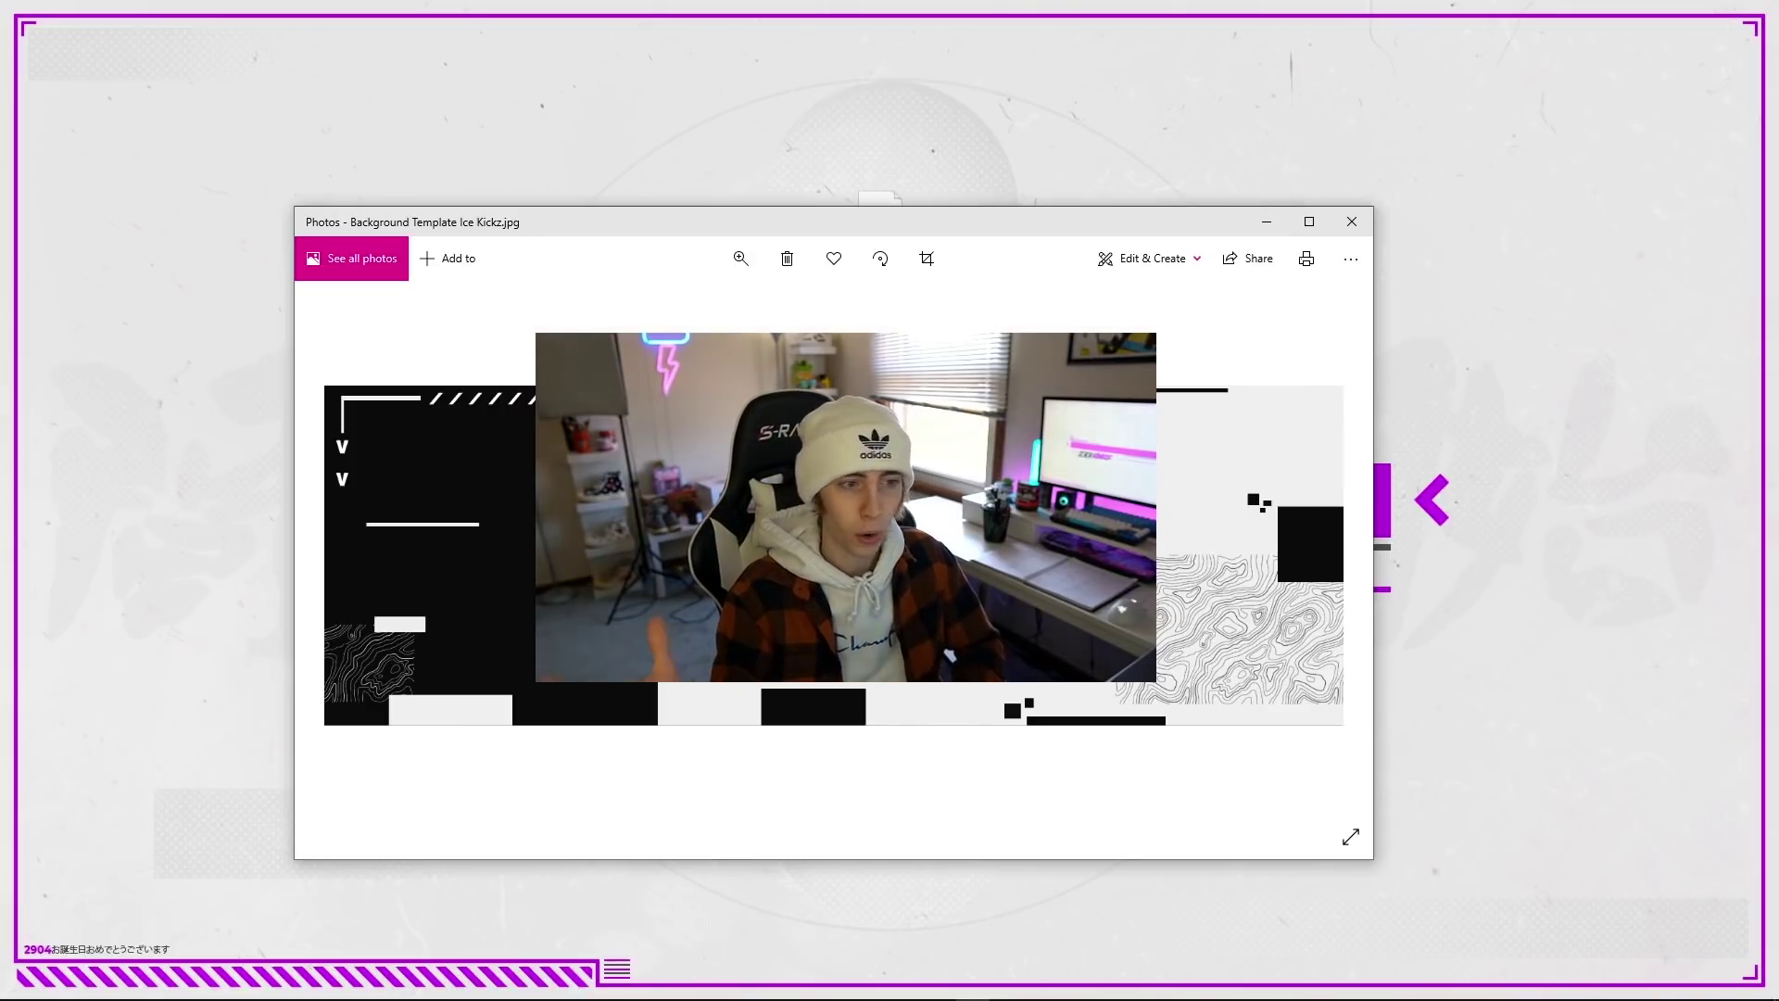
{"action": "key", "text": "alt+F4"}
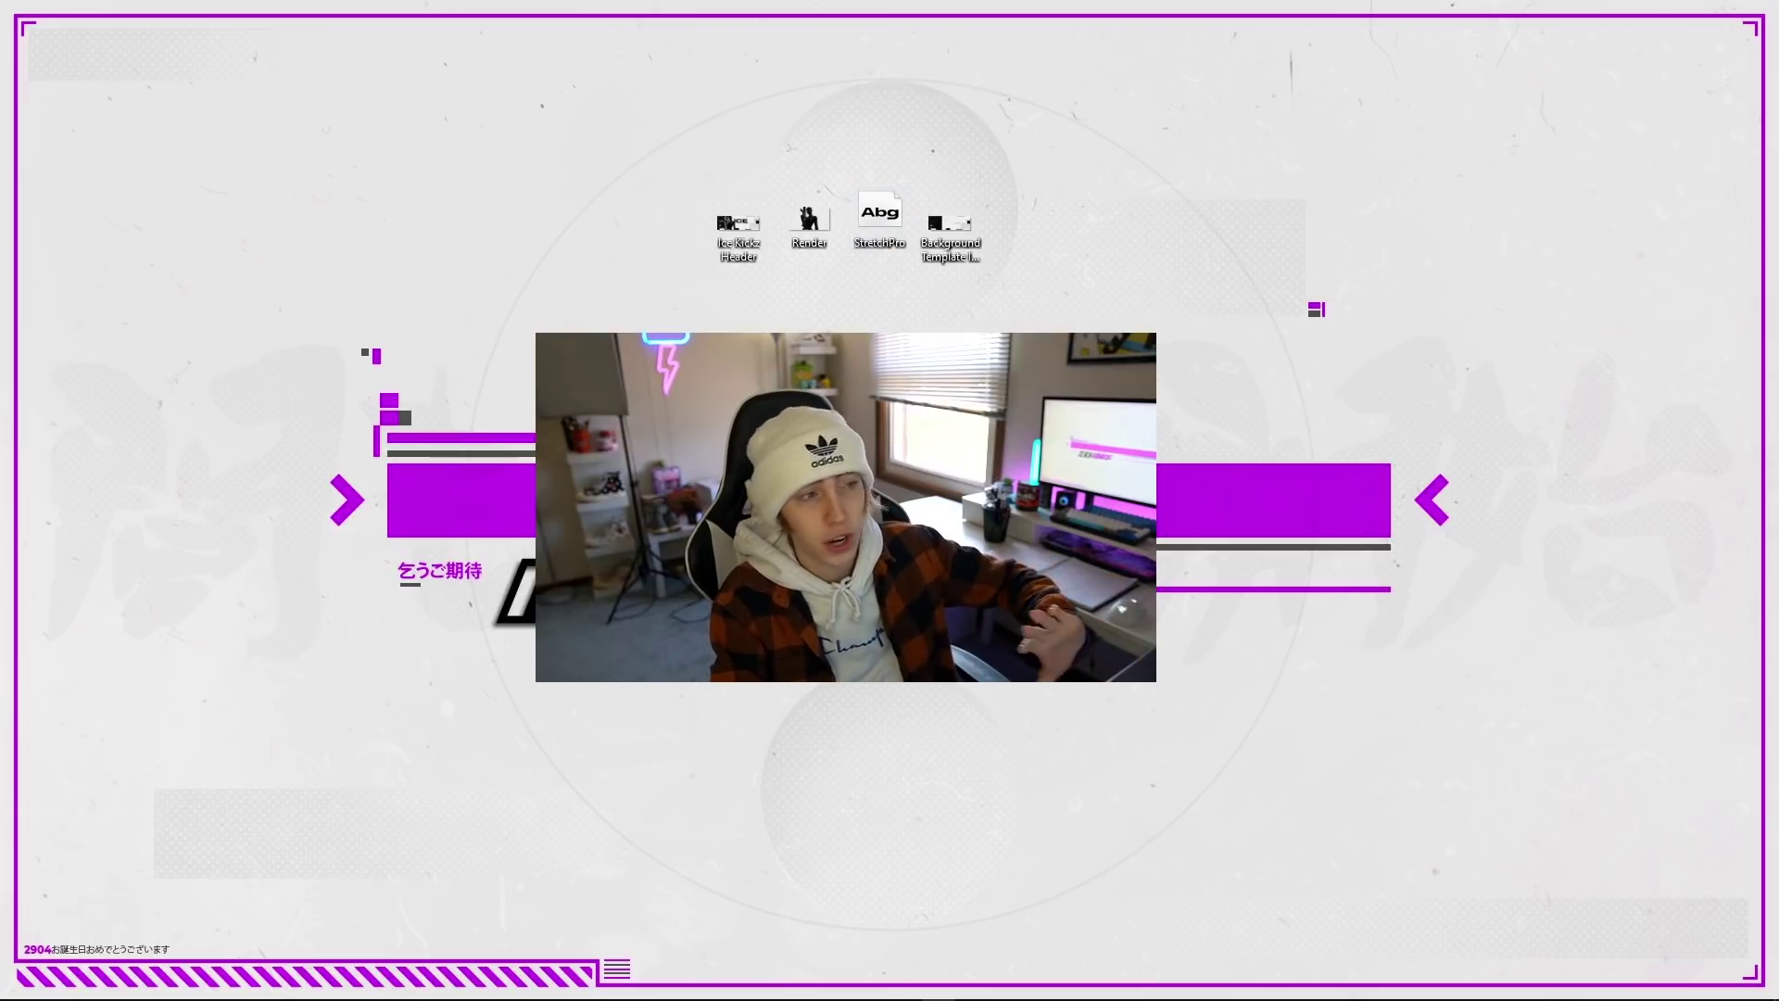
{"action": "double_click", "coordinate": [738, 227]}
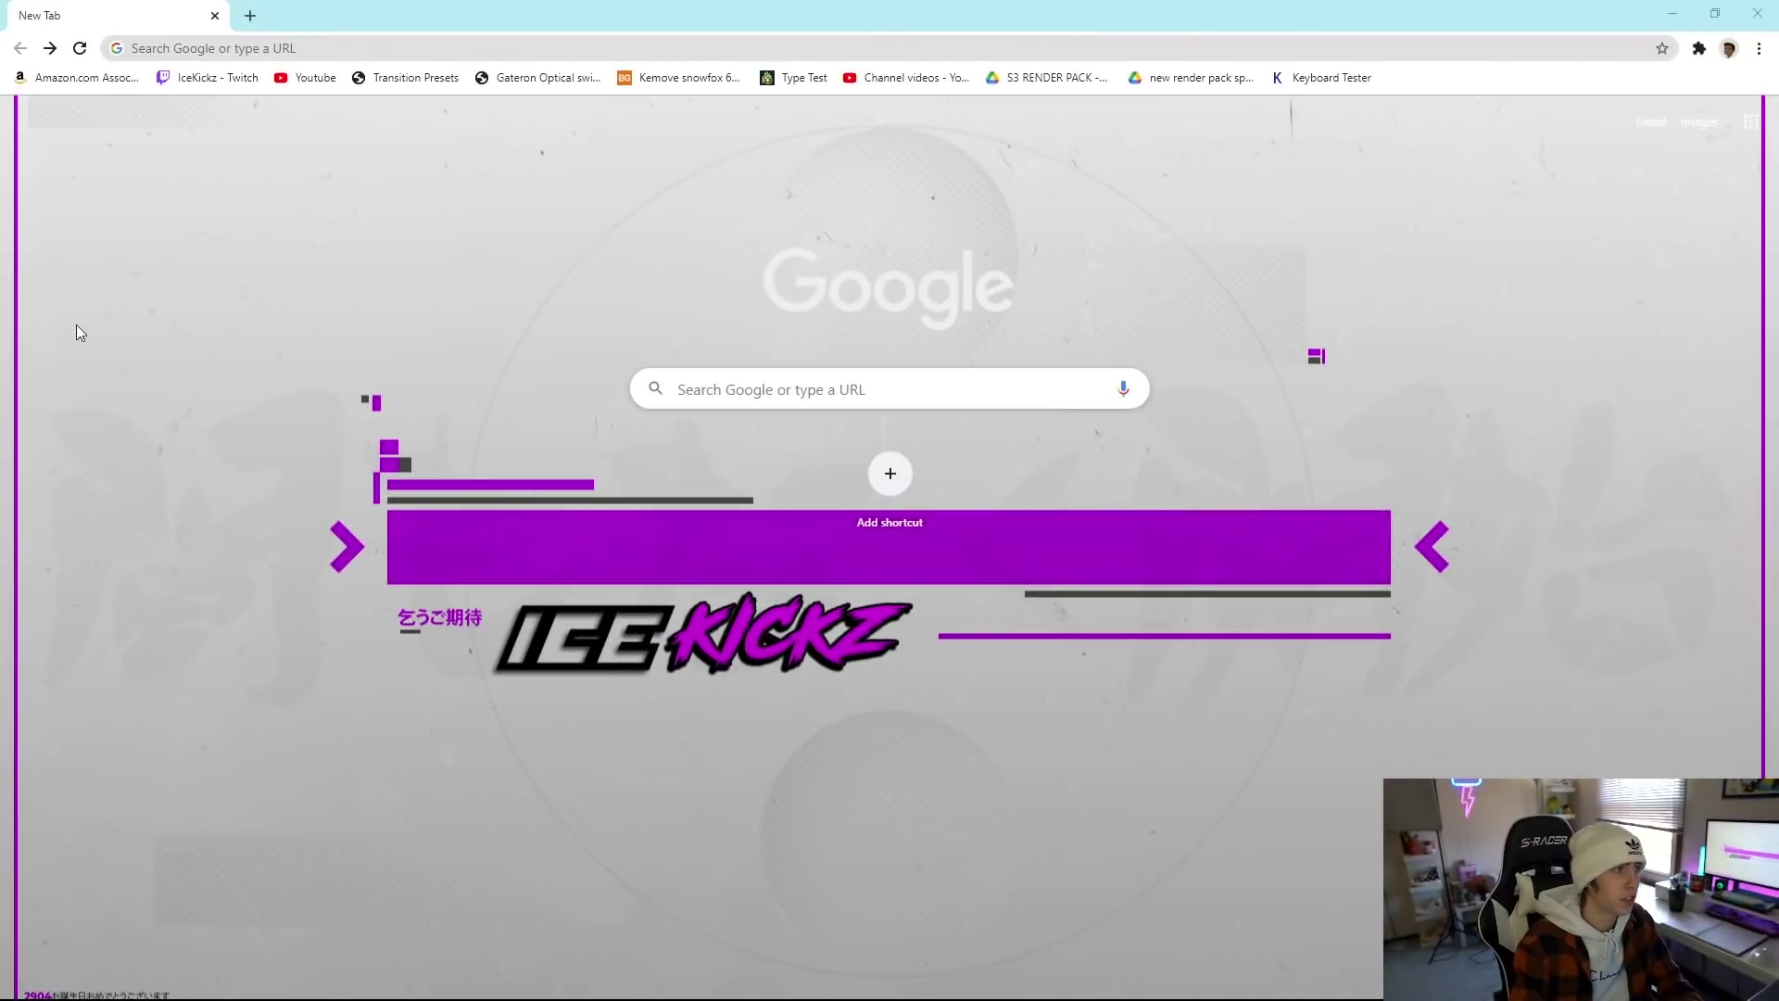
Step: Load the Pixlr E editor website in the browser
{"action": "left_click", "coordinate": [176, 48]}
{"action": "type", "text": "pixlr.com/e/"}
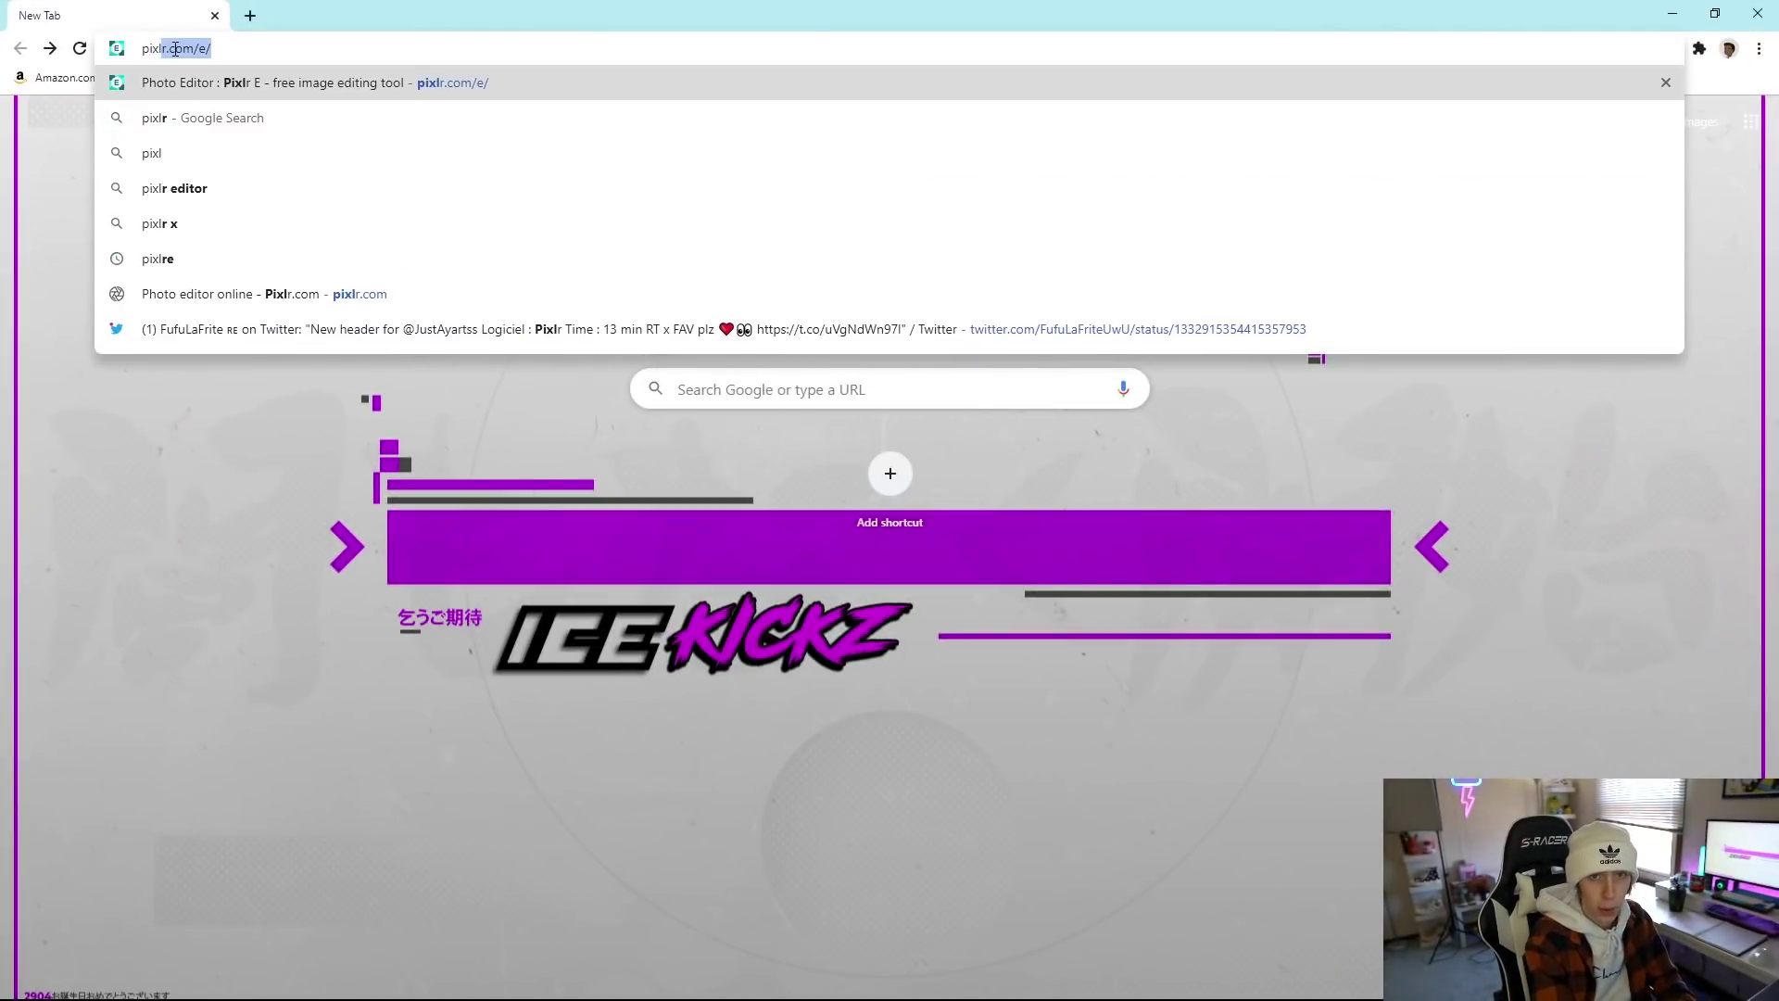
{"action": "key", "text": "Return"}
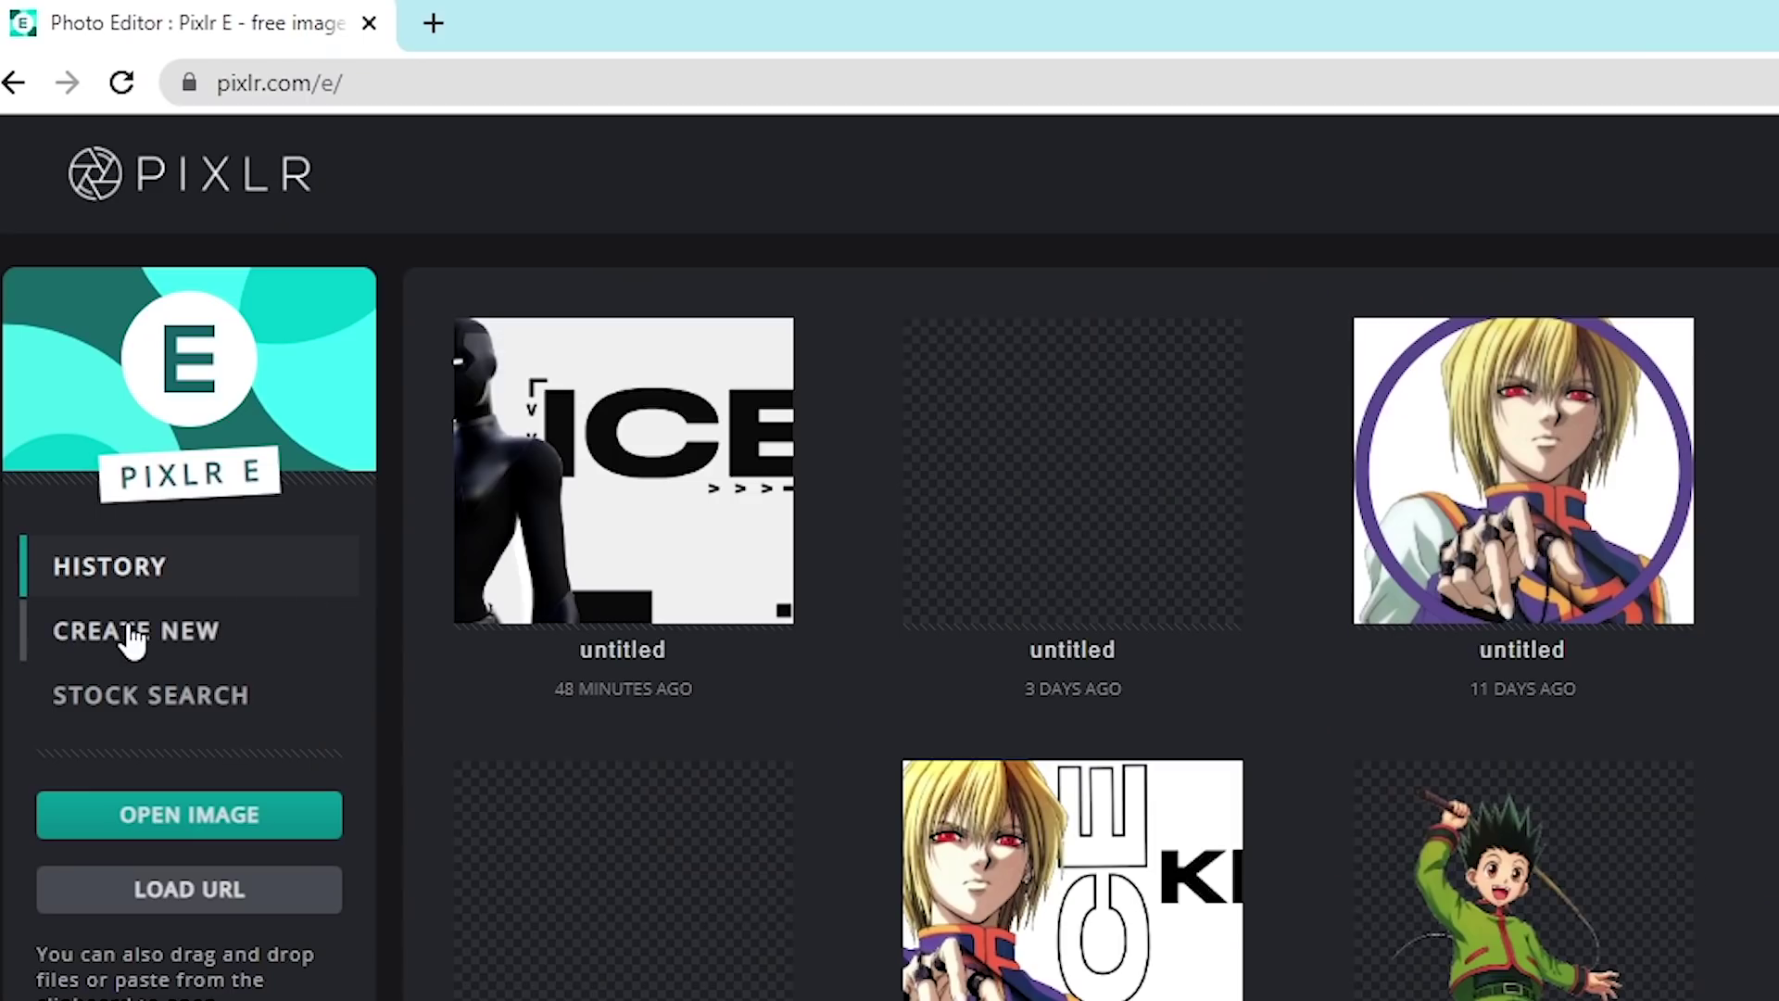
Step: Create a new 1500 × 500 px image
{"action": "left_click", "coordinate": [132, 637]}
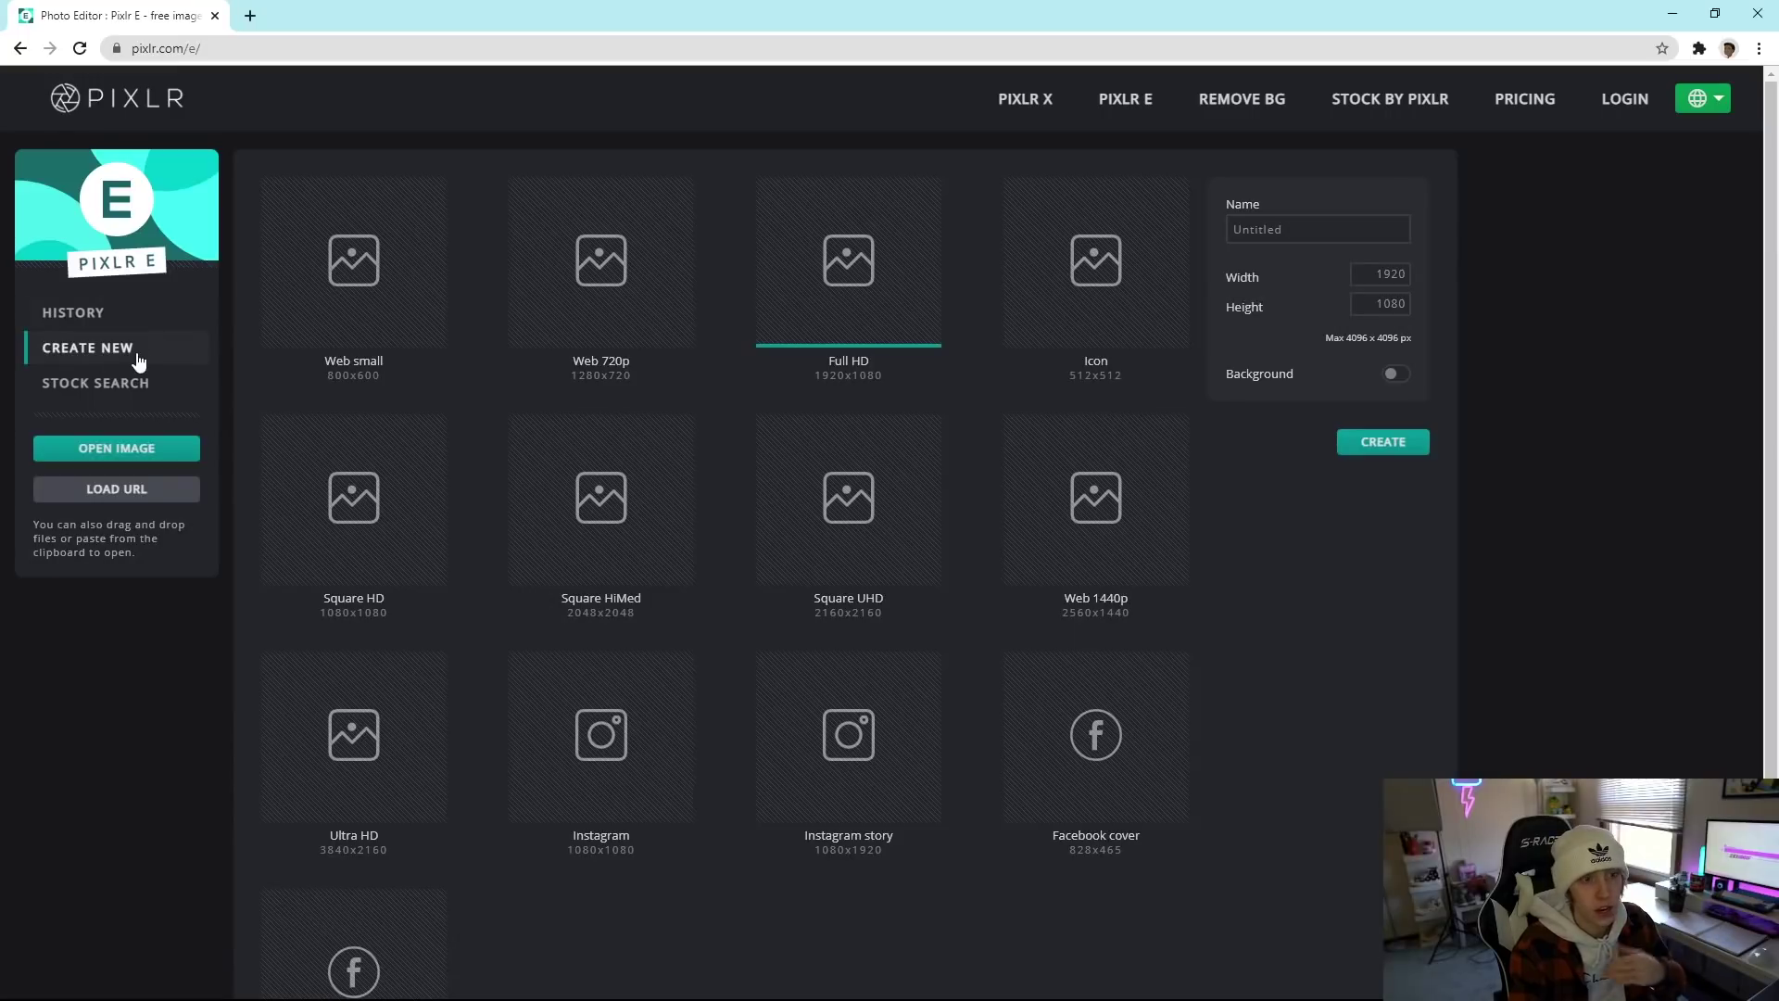
{"action": "double_click", "coordinate": [1373, 274]}
{"action": "type", "text": "1500"}
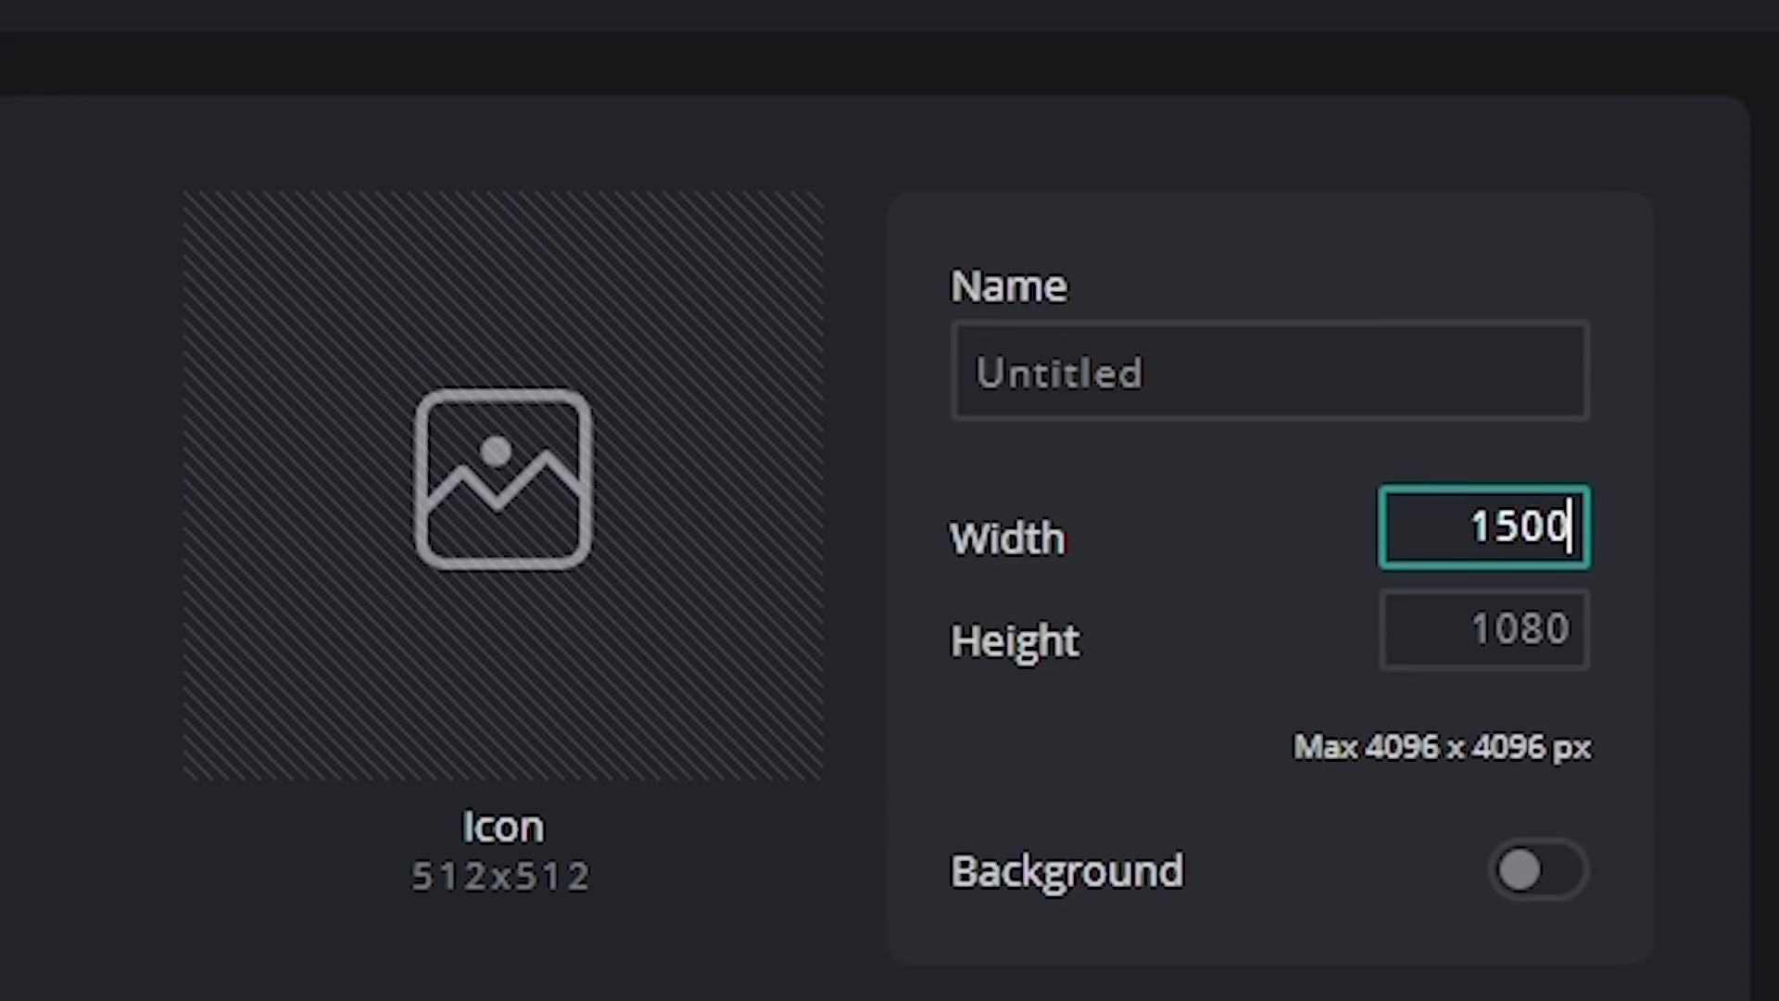
{"action": "key", "text": "Tab"}
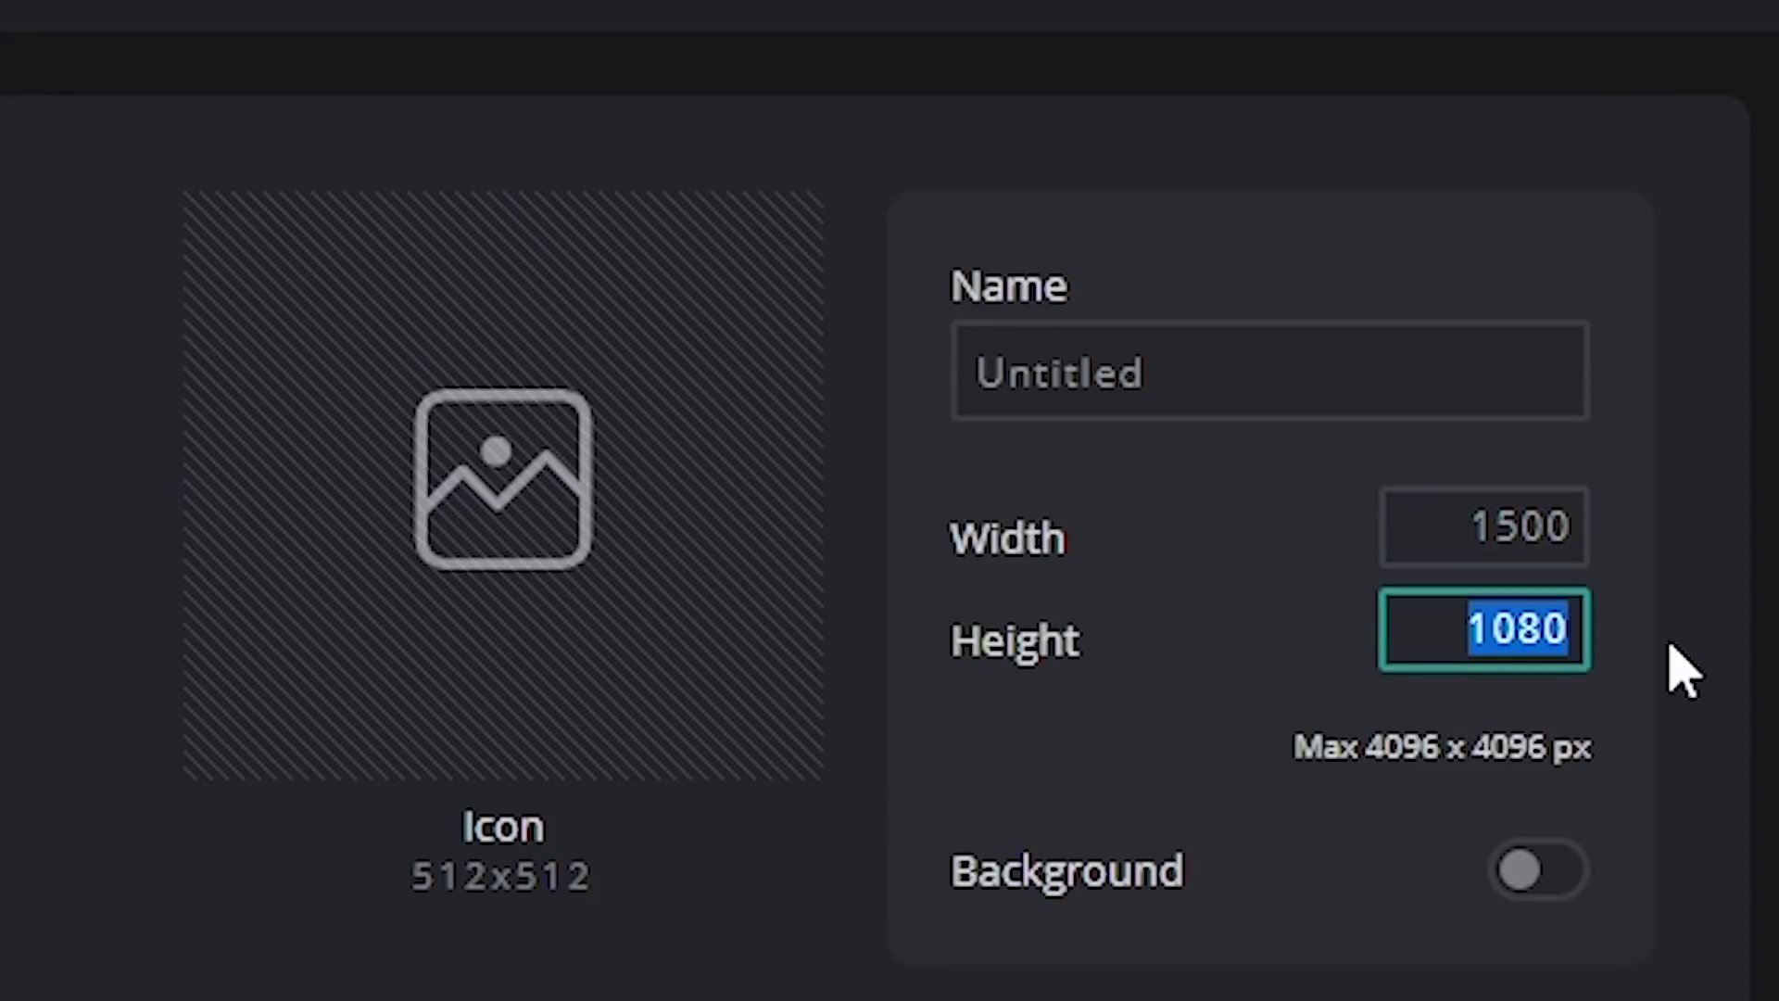
{"action": "type", "text": "500"}
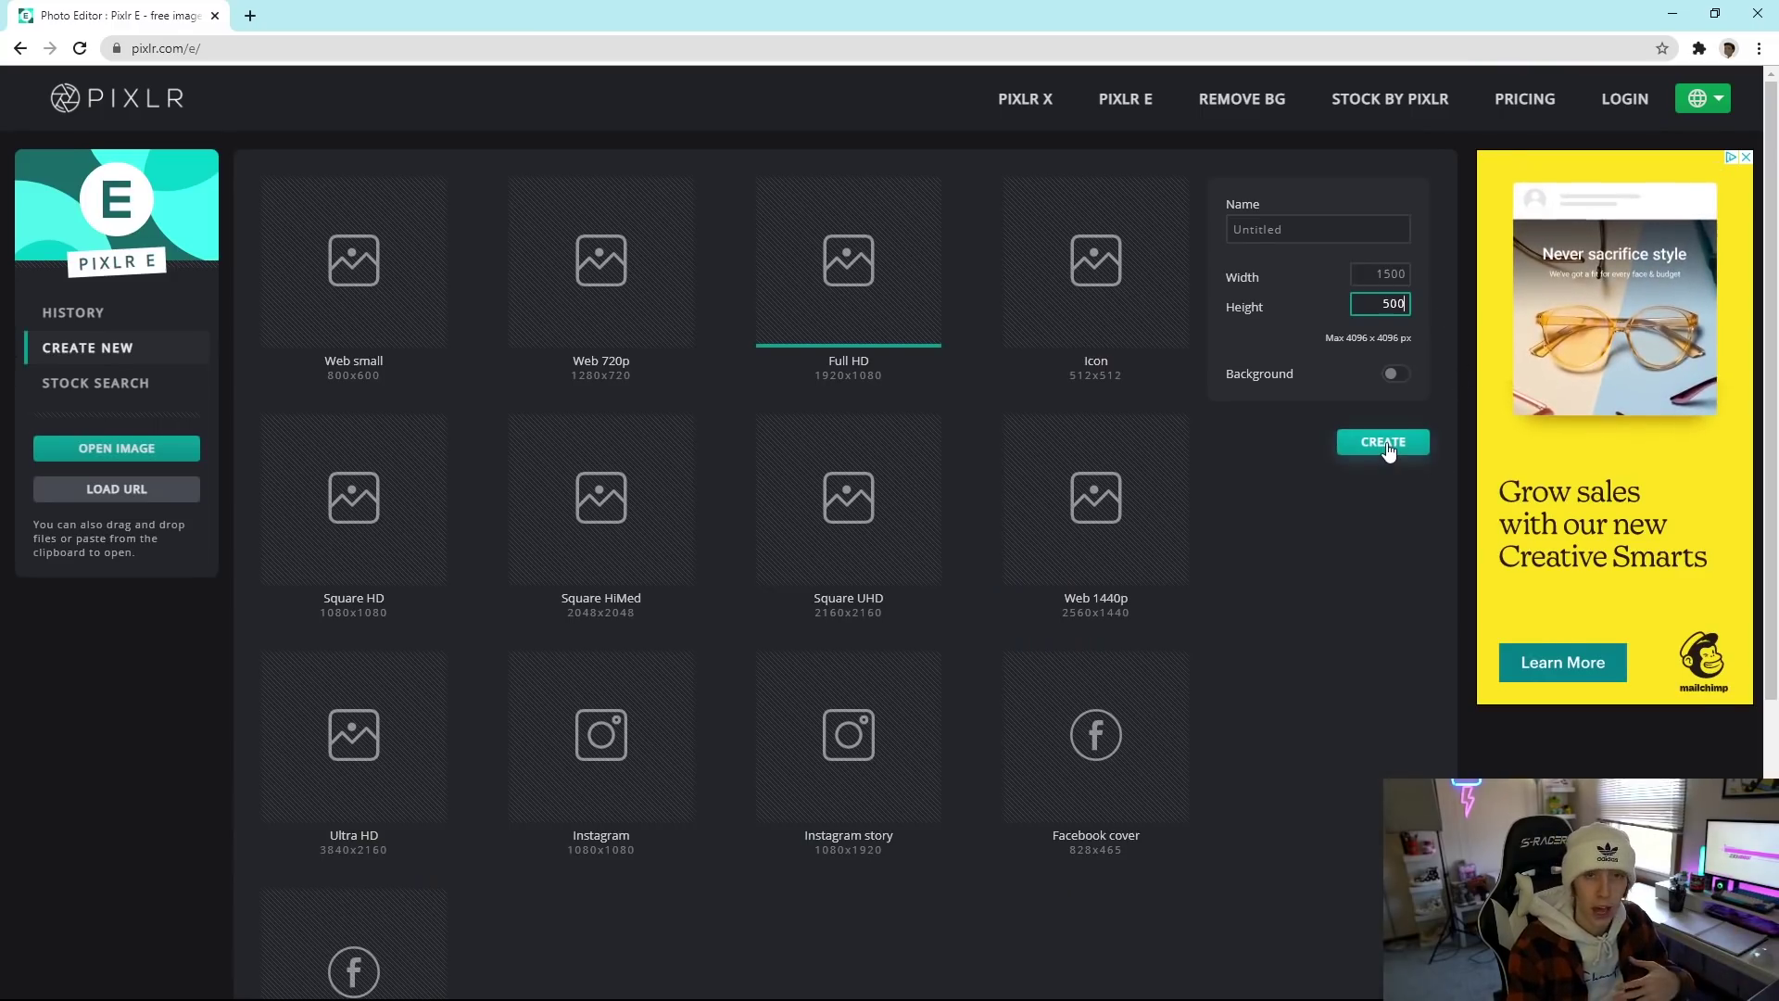
{"action": "left_click", "coordinate": [1386, 444]}
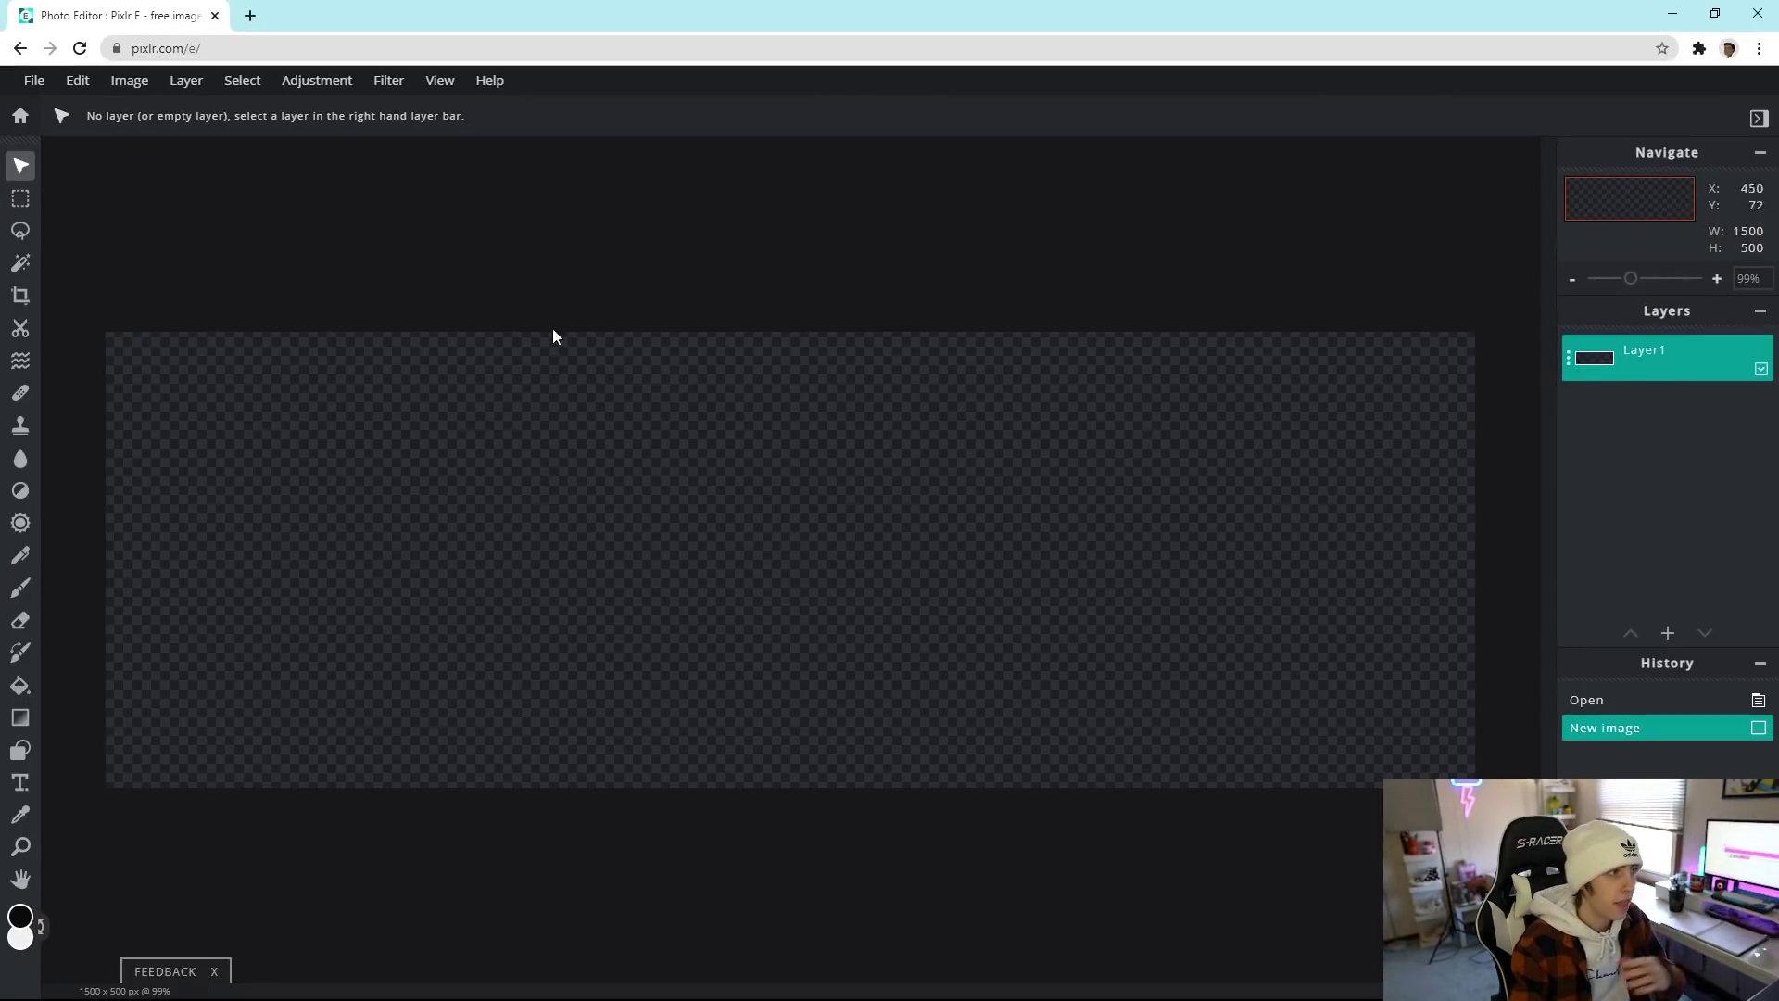
Step: Add Background Template Ice Kickz as a new layer and lock it
{"action": "left_click", "coordinate": [196, 83]}
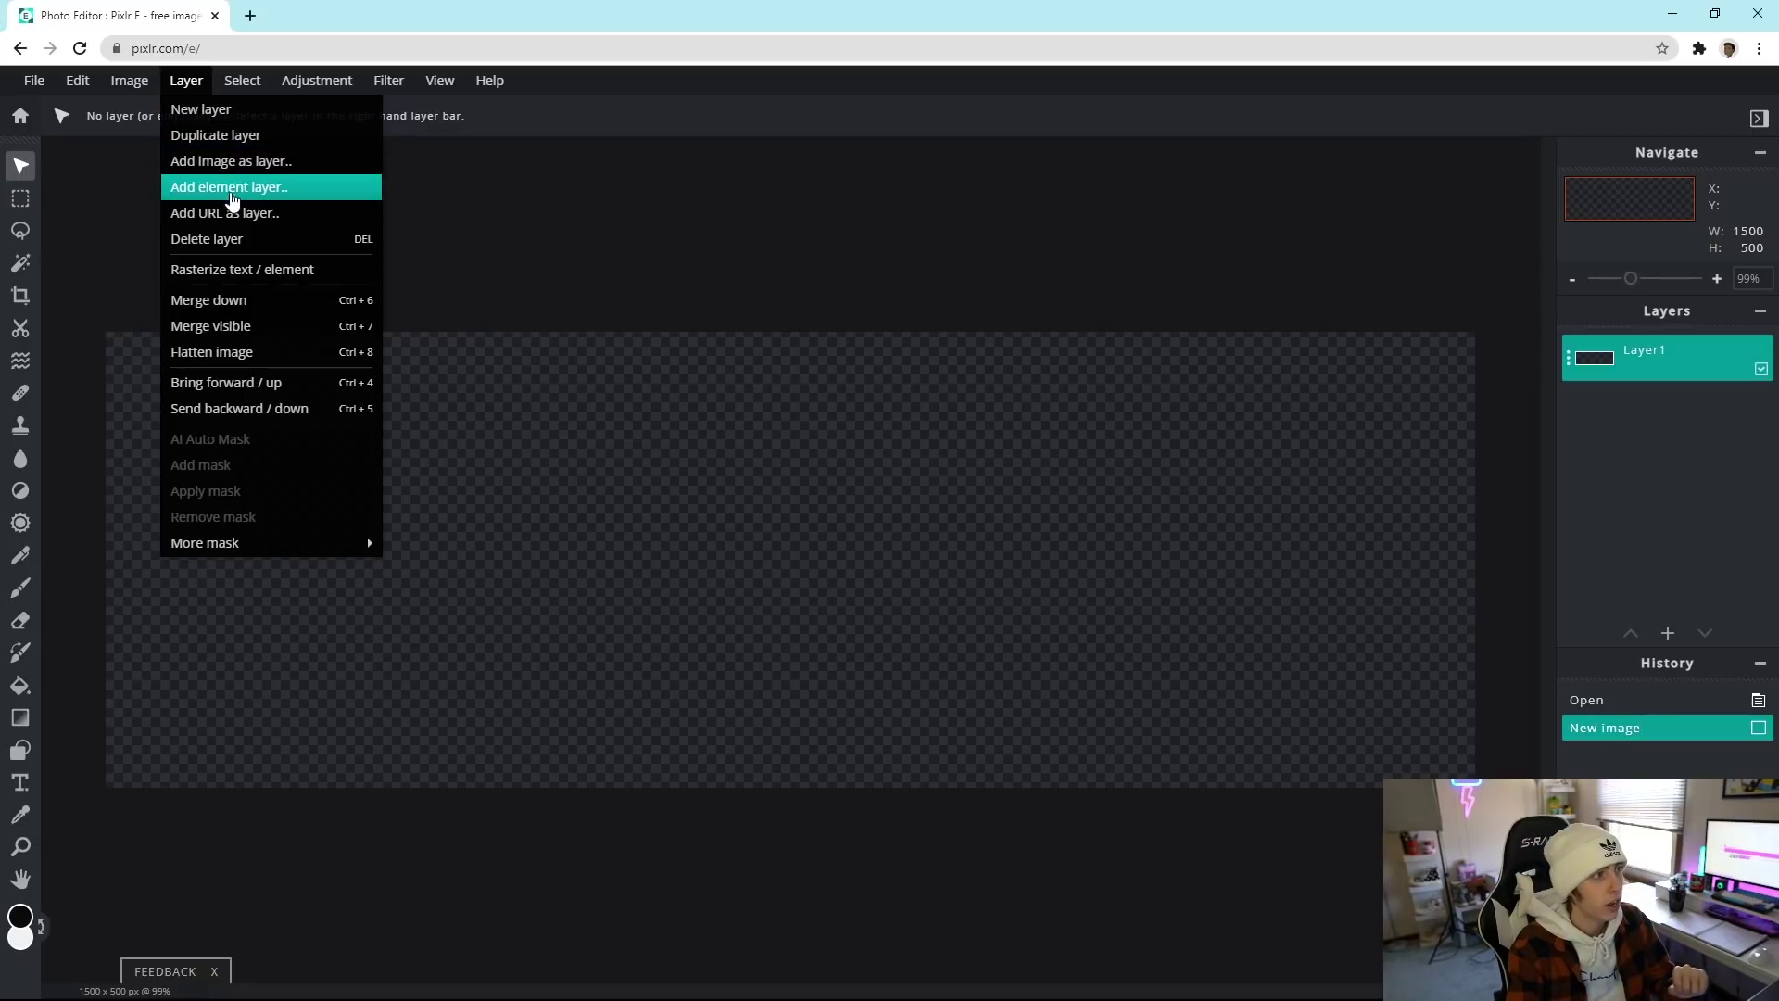
{"action": "left_click", "coordinate": [241, 164]}
{"action": "scroll", "coordinate": [1026, 498], "scroll_direction": "down", "scroll_amount": 6}
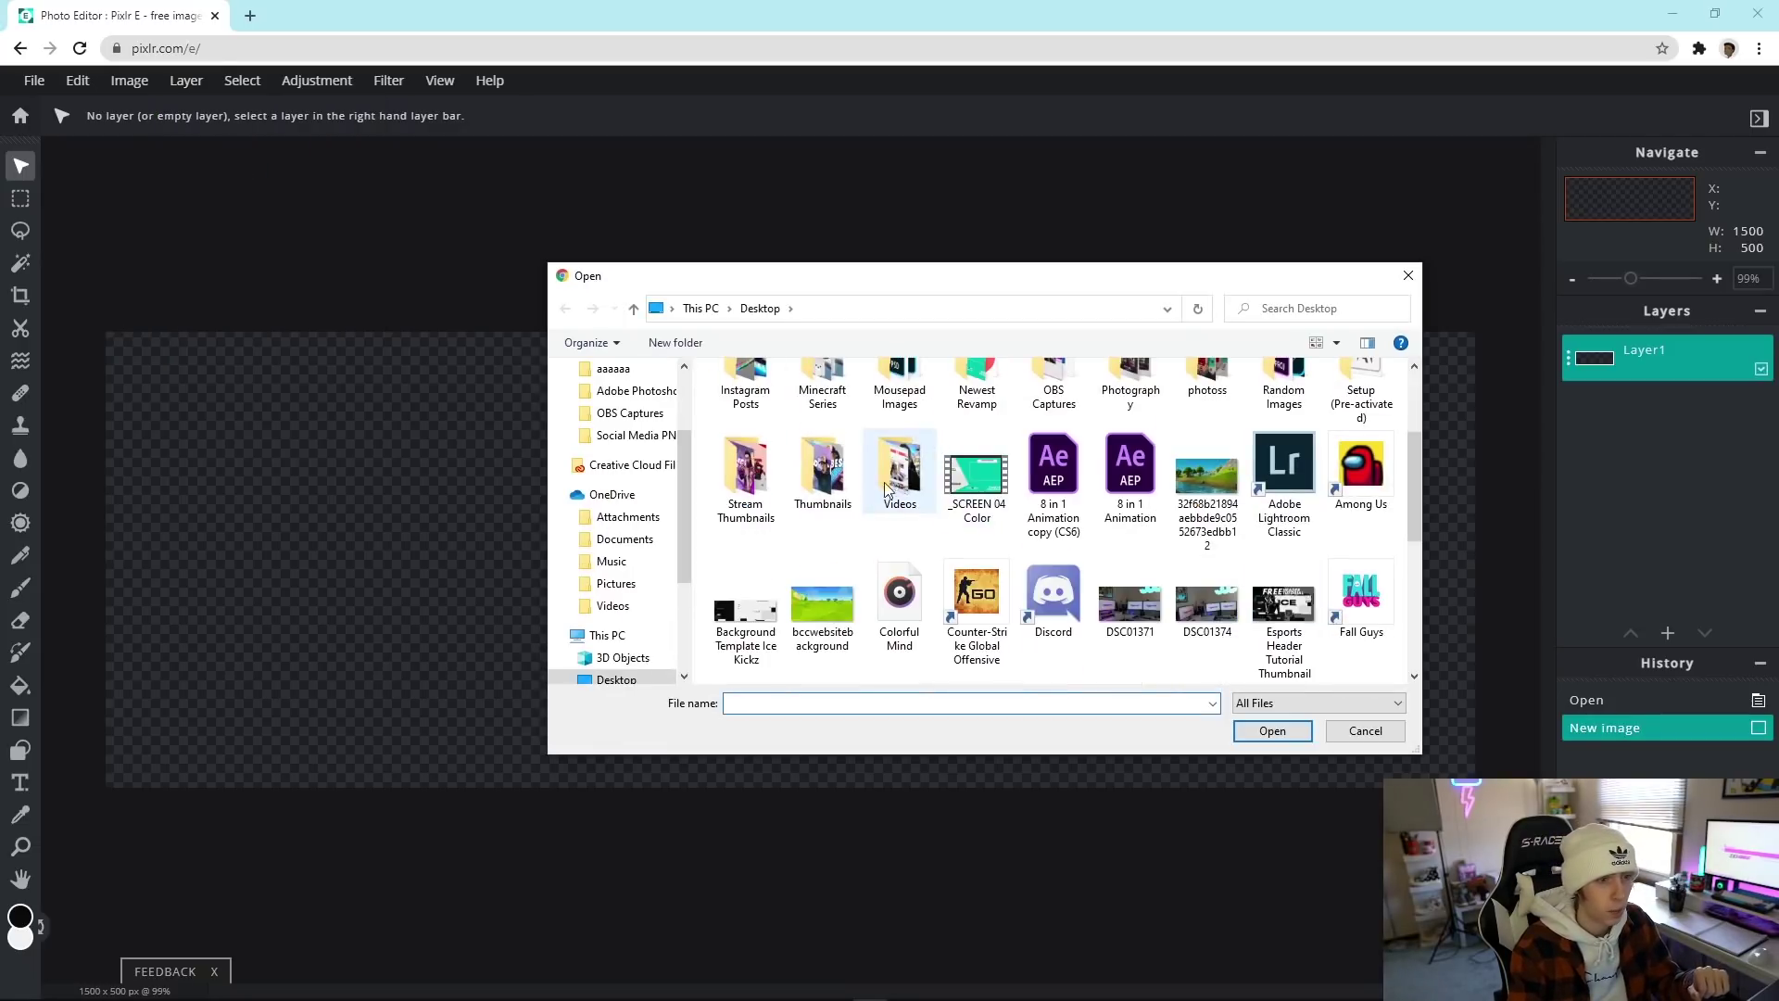
{"action": "scroll", "coordinate": [1027, 498], "scroll_direction": "down", "scroll_amount": 2}
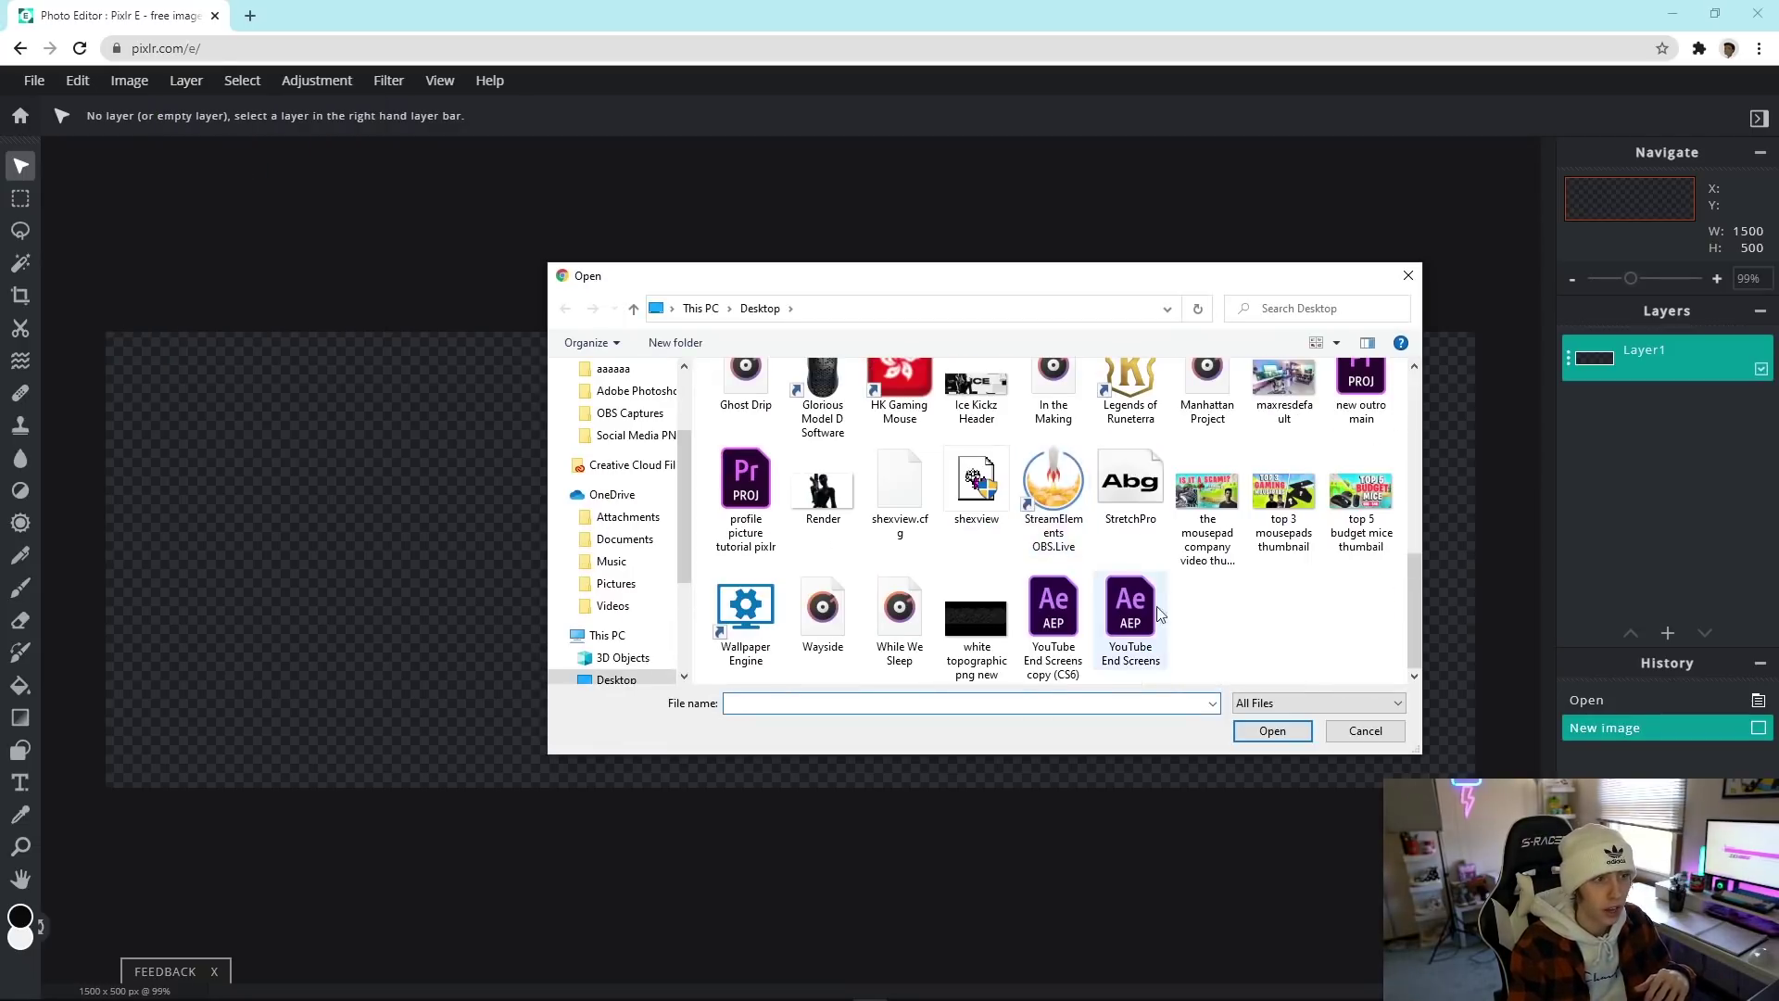
{"action": "scroll", "coordinate": [881, 561], "scroll_direction": "up", "scroll_amount": 5}
{"action": "scroll", "coordinate": [881, 561], "scroll_direction": "down", "scroll_amount": 1}
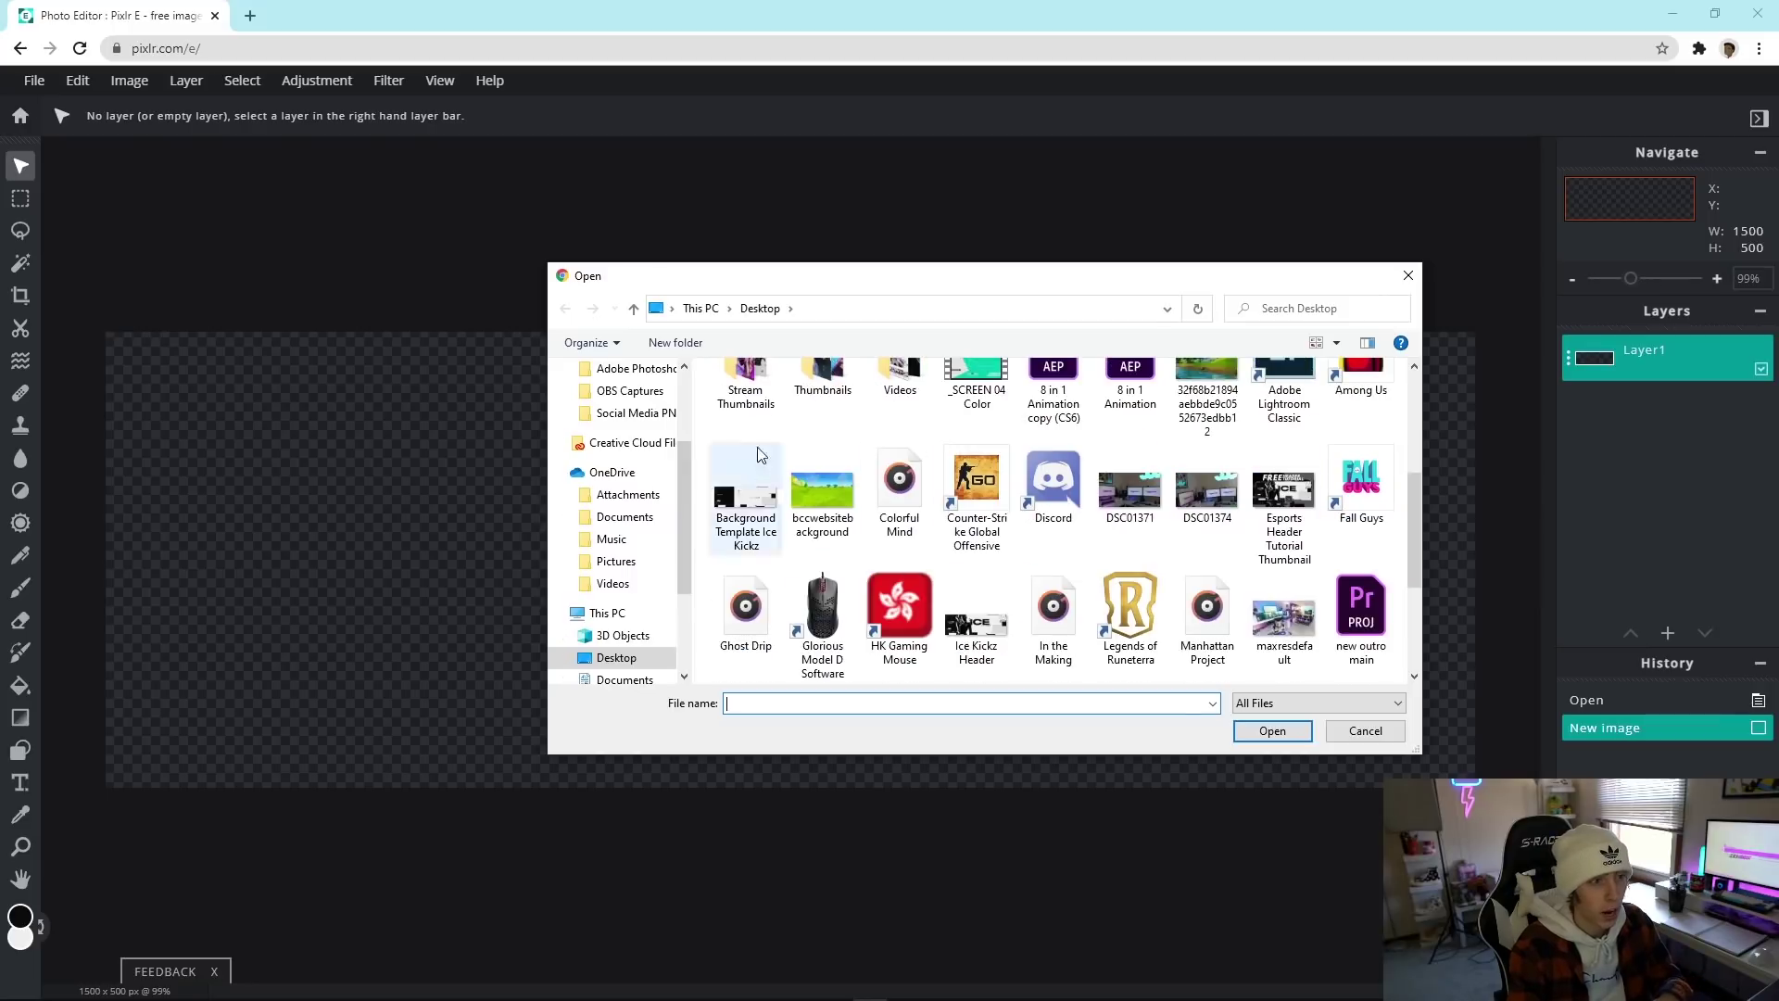
{"action": "double_click", "coordinate": [742, 506]}
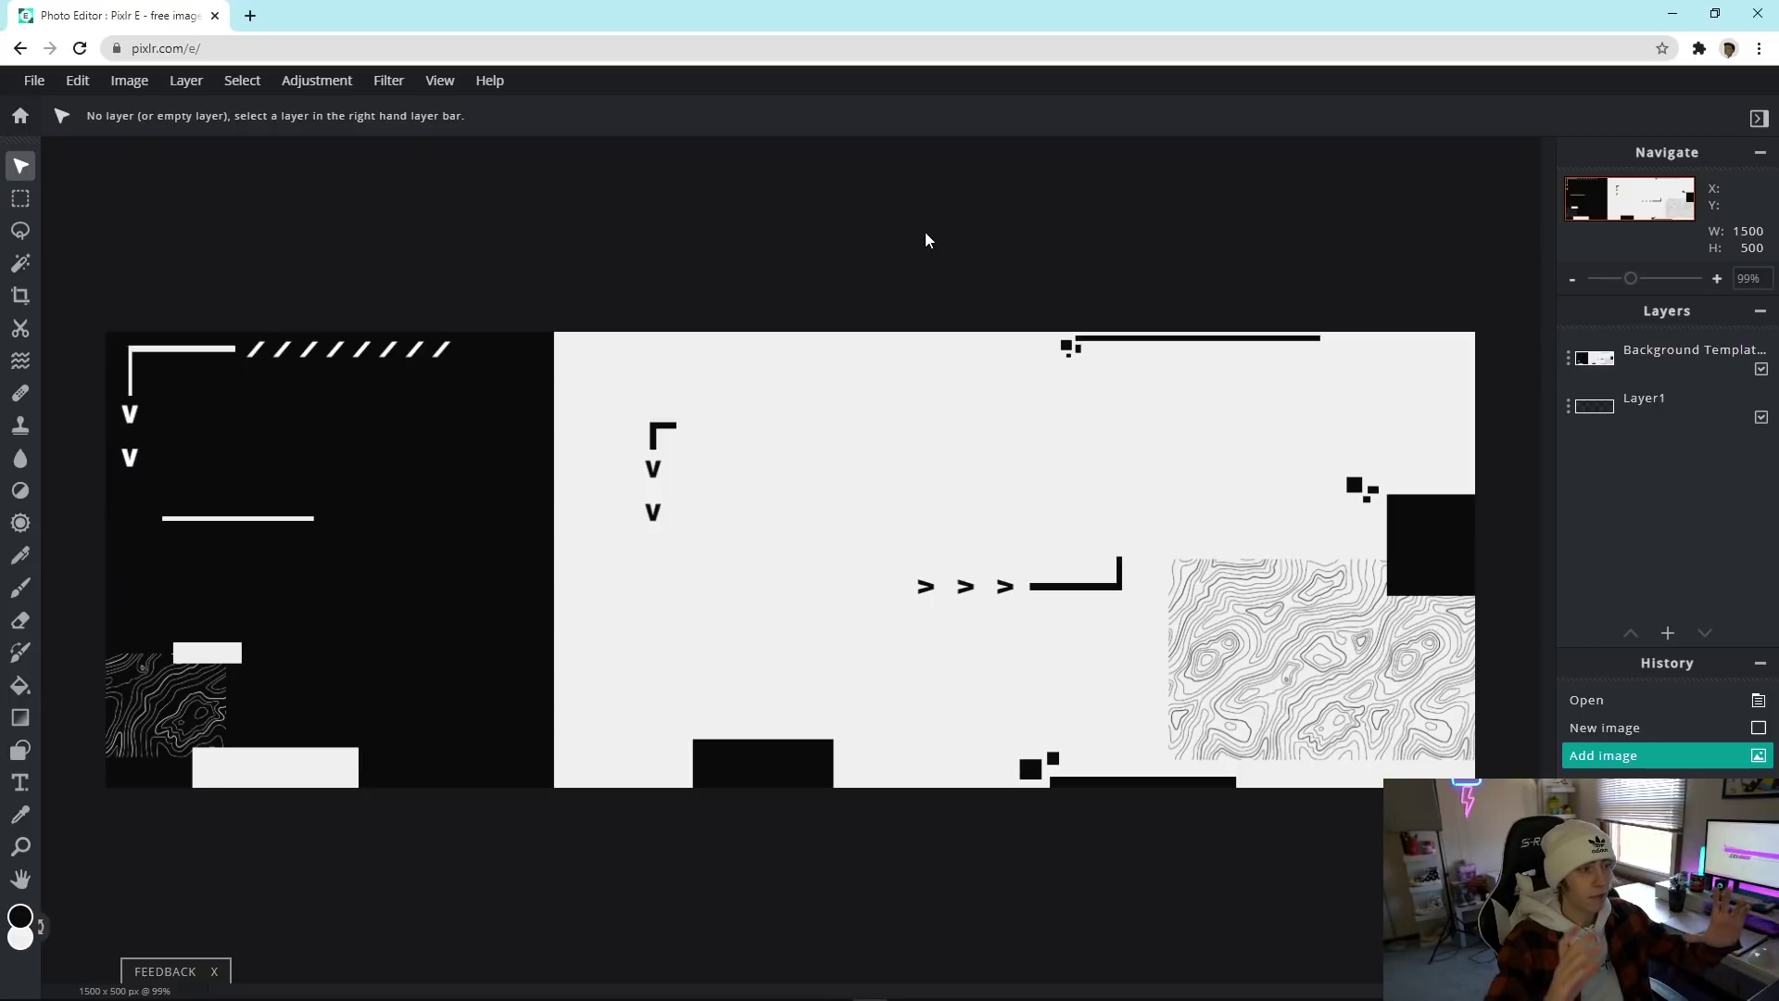
{"action": "left_click", "coordinate": [1569, 362]}
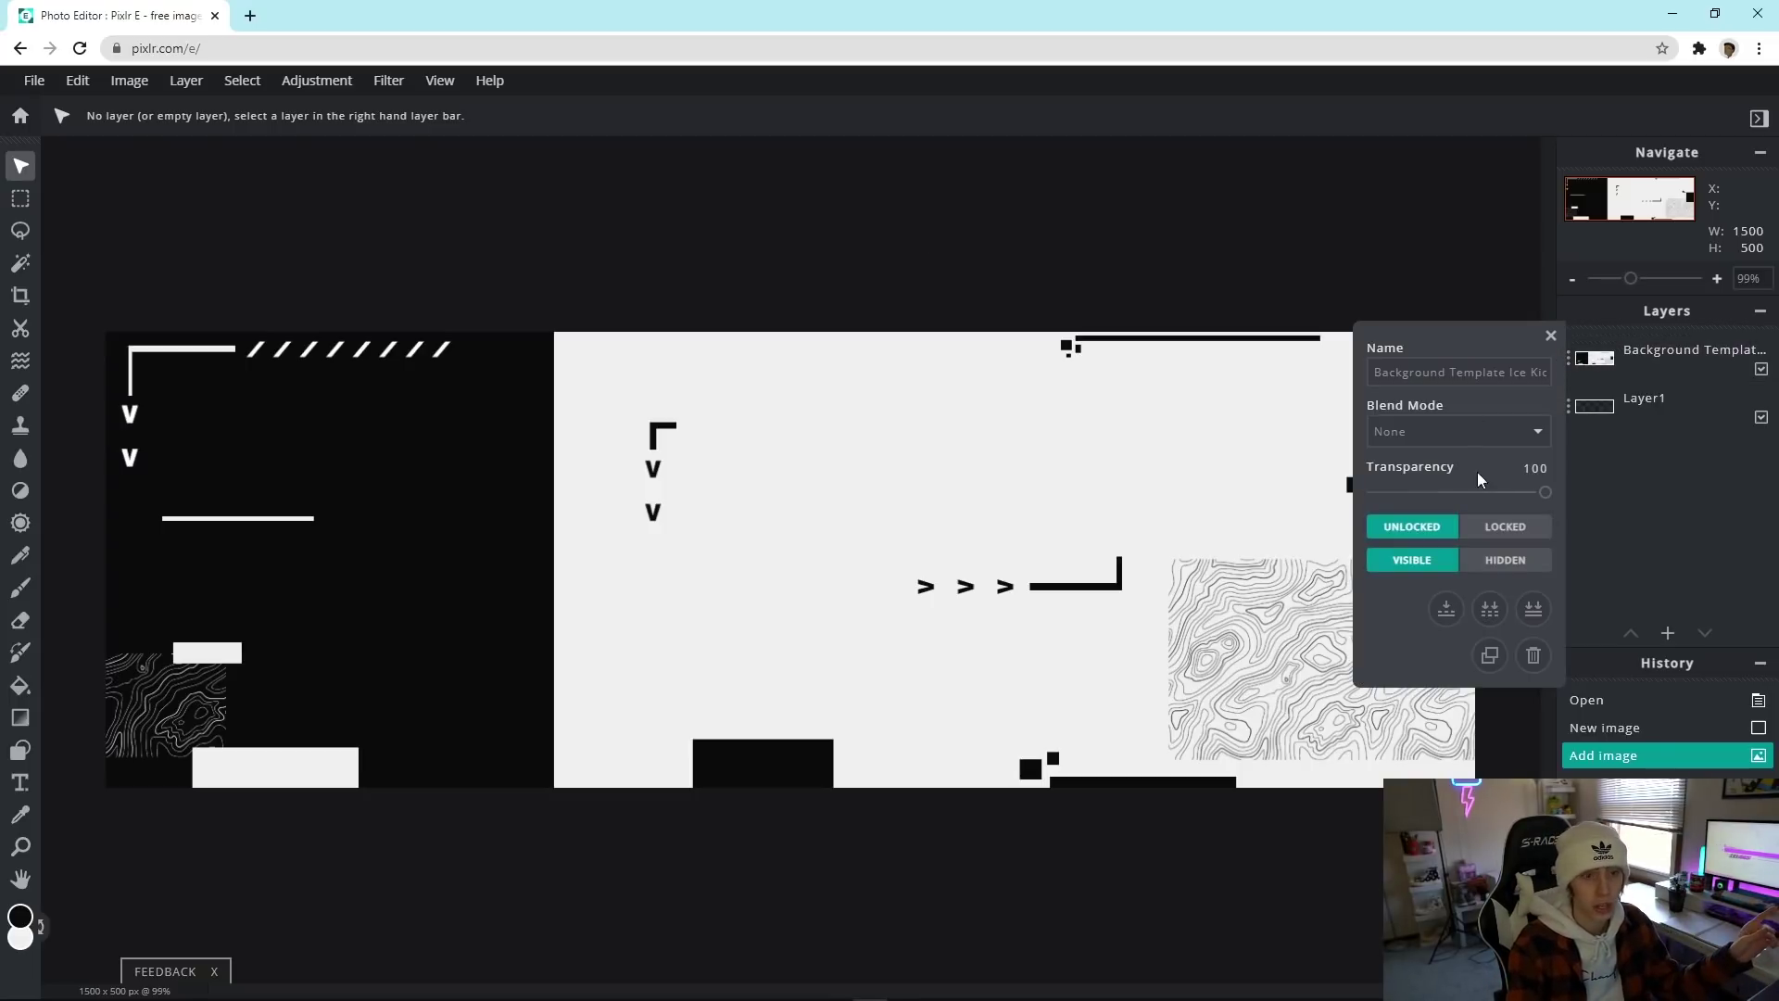
{"action": "left_click", "coordinate": [1505, 526]}
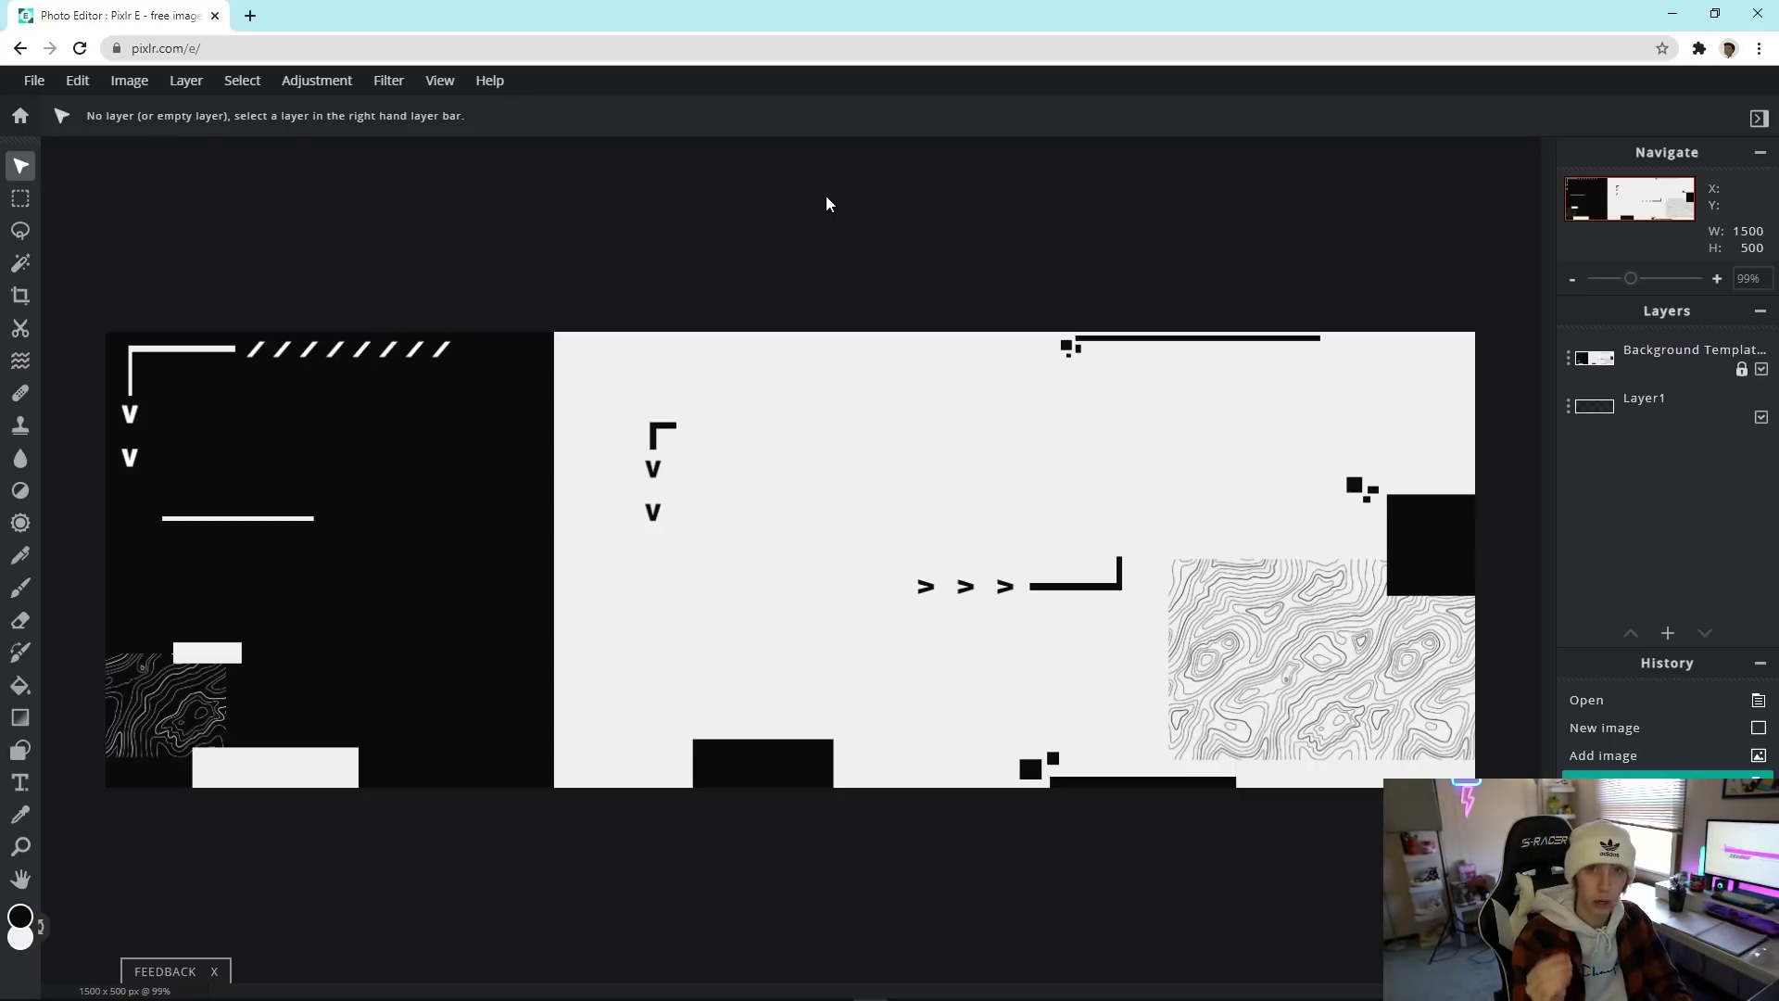
Step: Add the Render image as a new layer
{"action": "left_click", "coordinate": [185, 80]}
{"action": "left_click", "coordinate": [234, 162]}
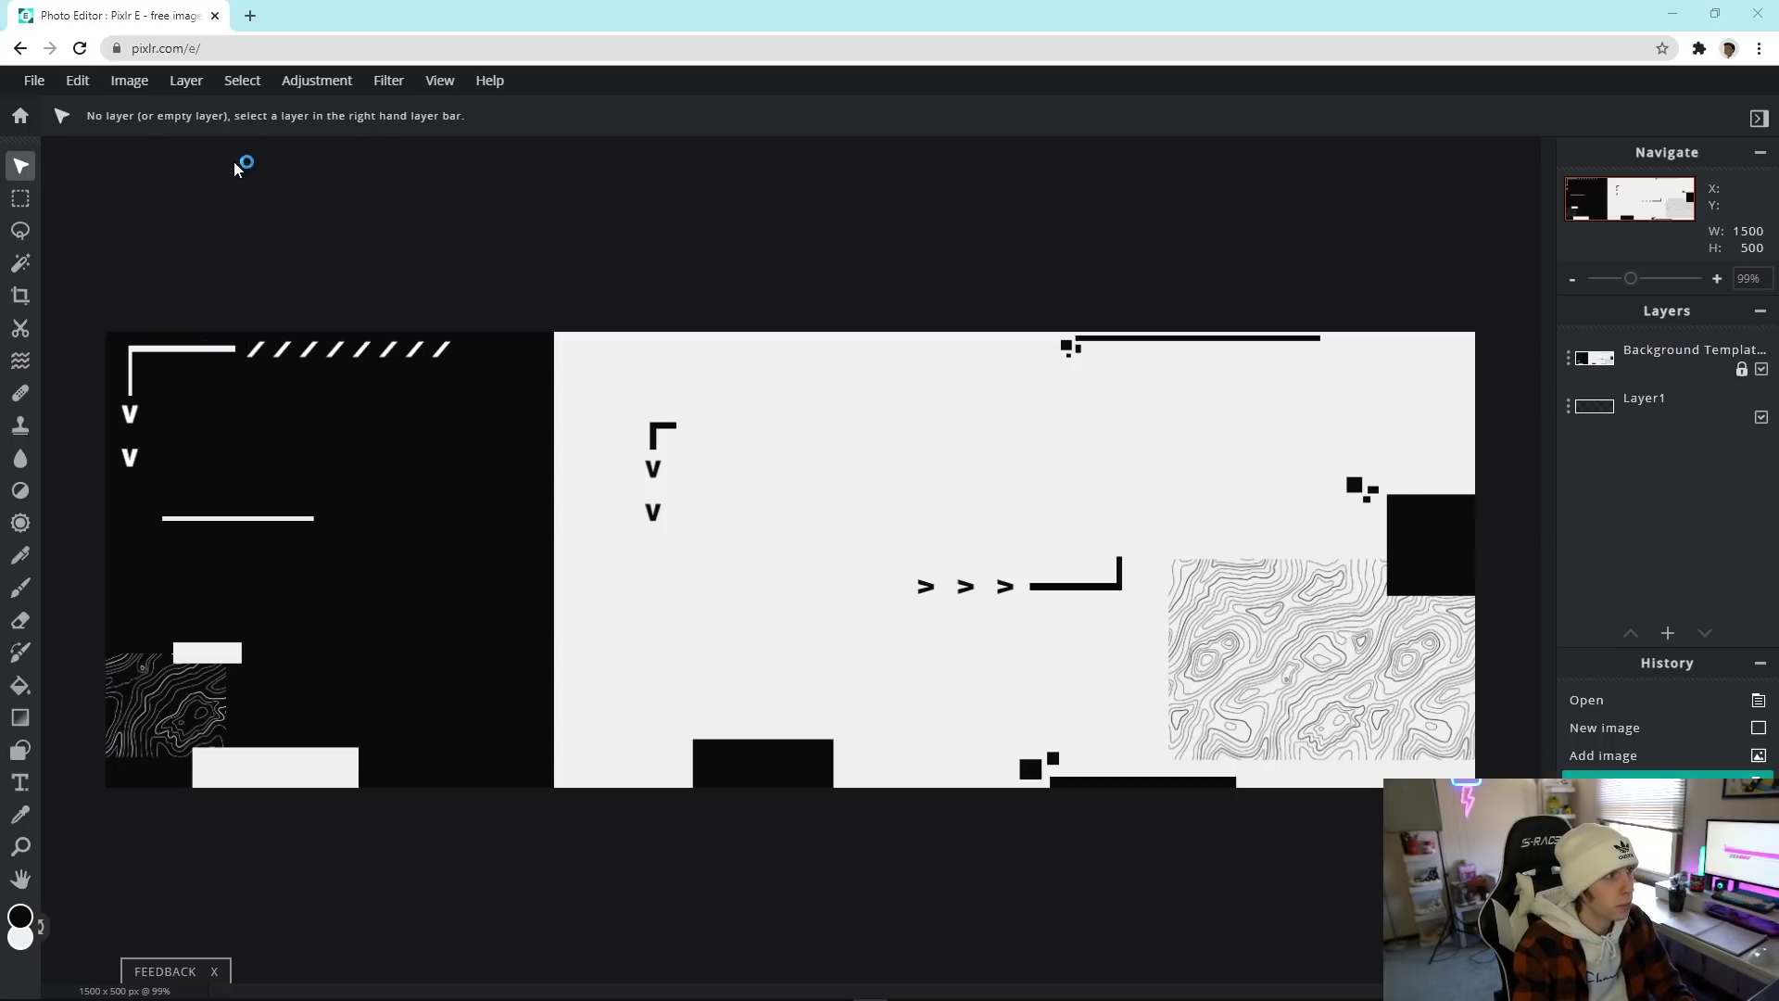
{"action": "scroll", "coordinate": [1108, 537], "scroll_direction": "down", "scroll_amount": 10}
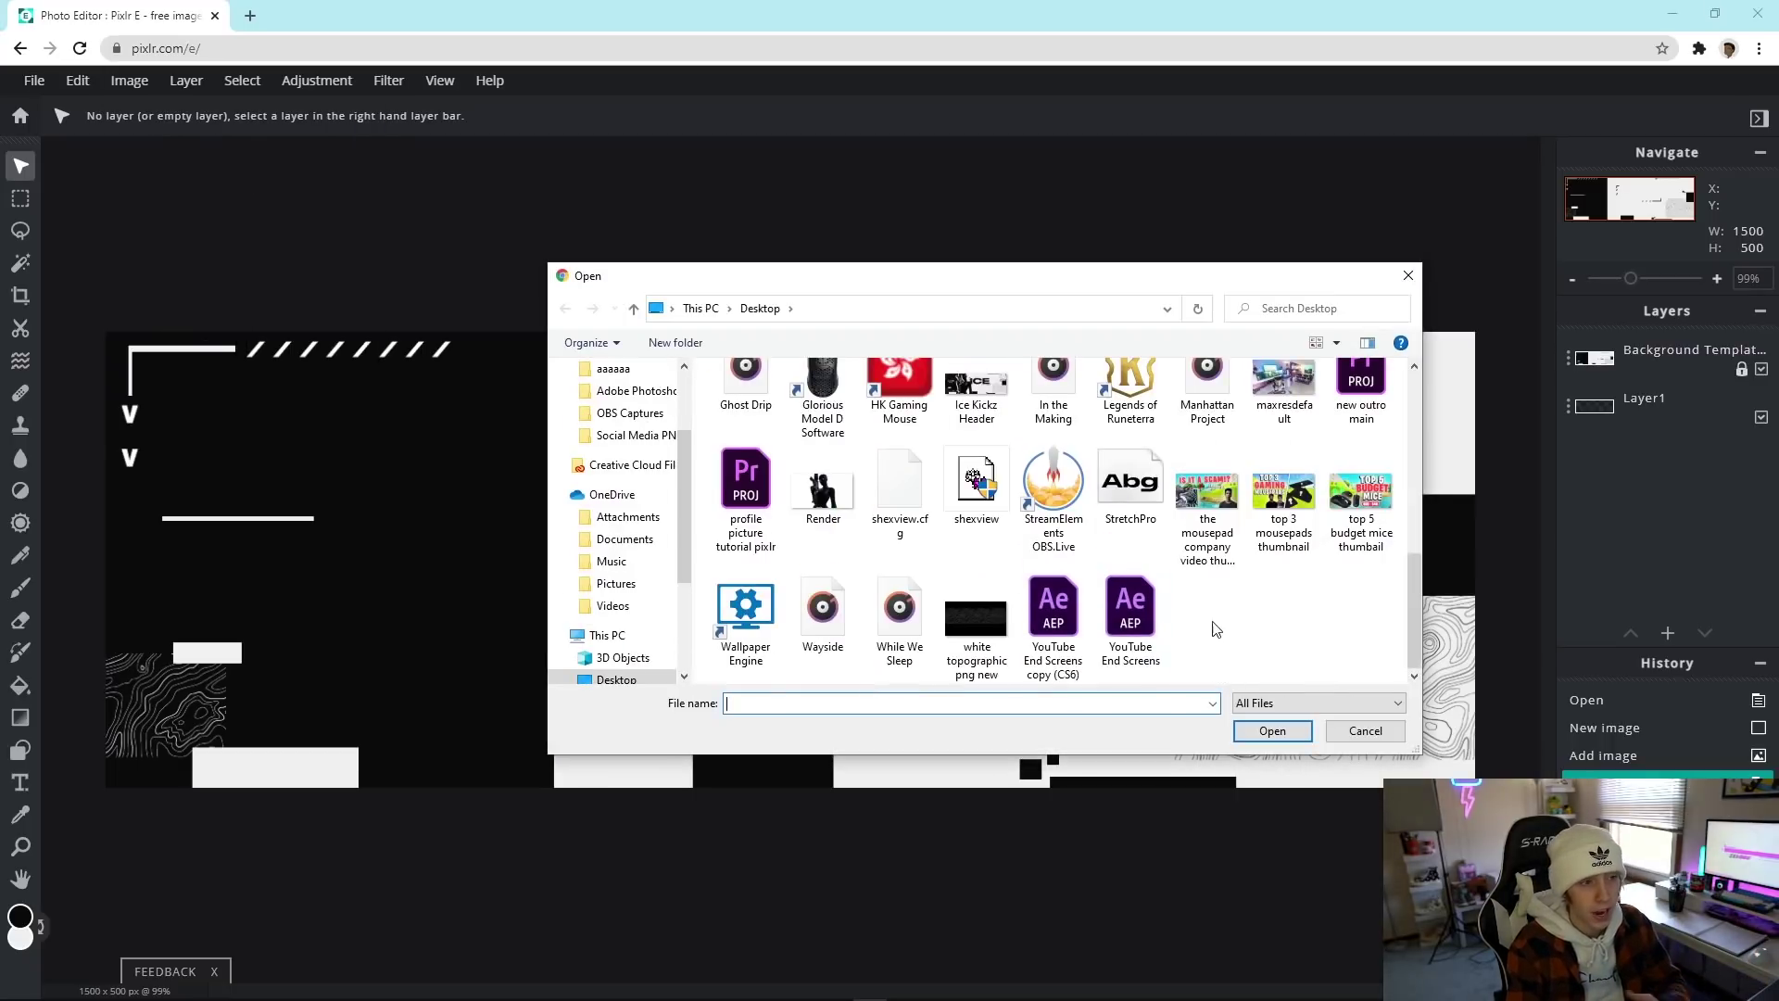
{"action": "double_click", "coordinate": [830, 510]}
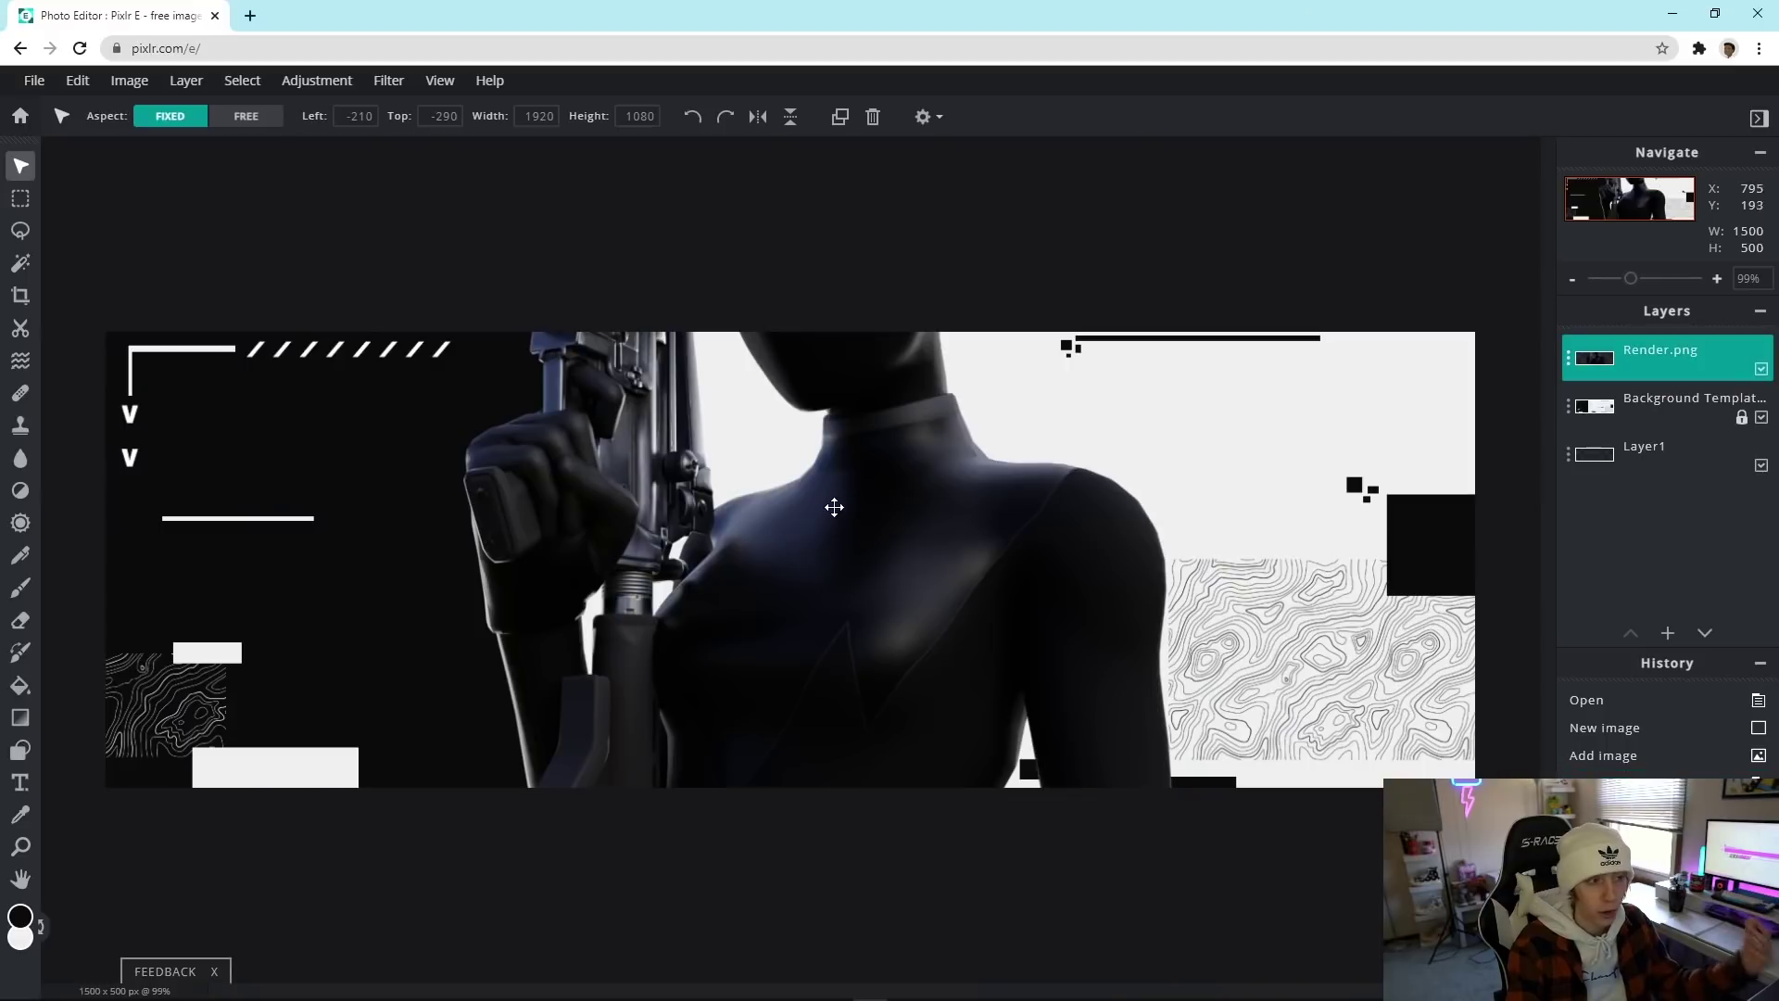
Step: Scale the render to full canvas height and place it on the left, overlapping the black panel
{"action": "left_click_drag", "start_coordinate": [871, 533], "coordinate": [816, 524]}
{"action": "left_click_drag", "start_coordinate": [992, 392], "coordinate": [973, 426]}
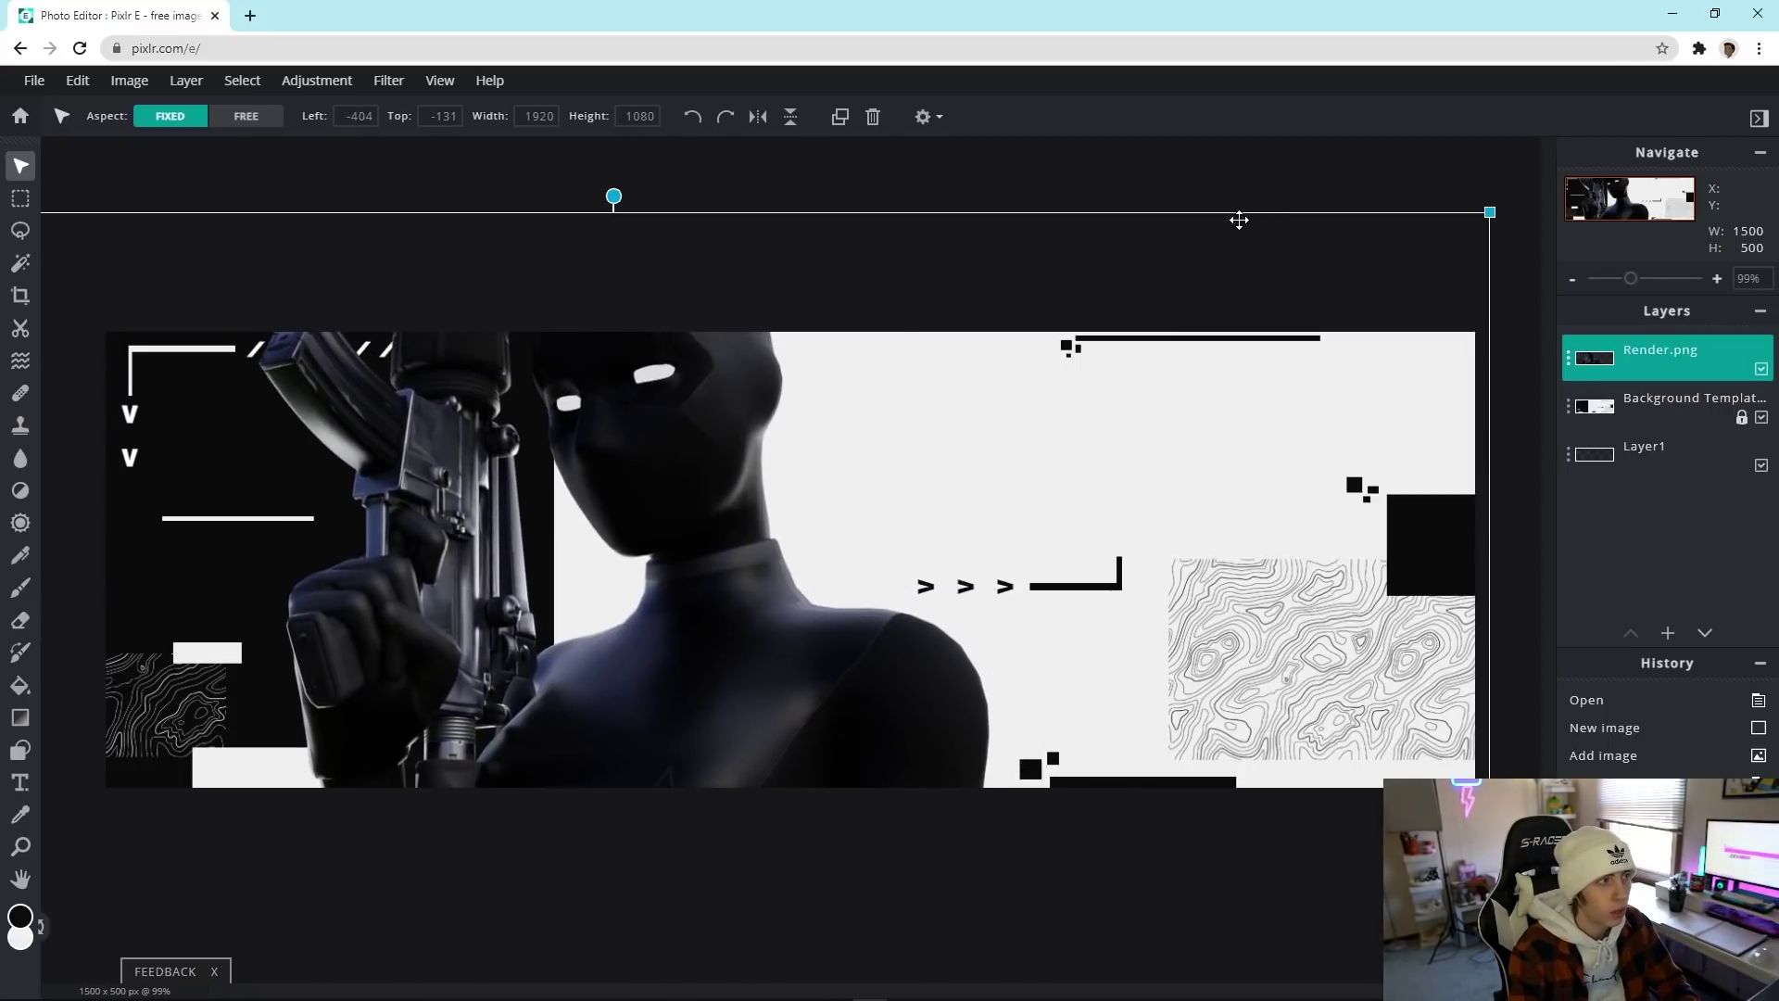
{"action": "left_click_drag", "start_coordinate": [1490, 212], "coordinate": [1376, 241]}
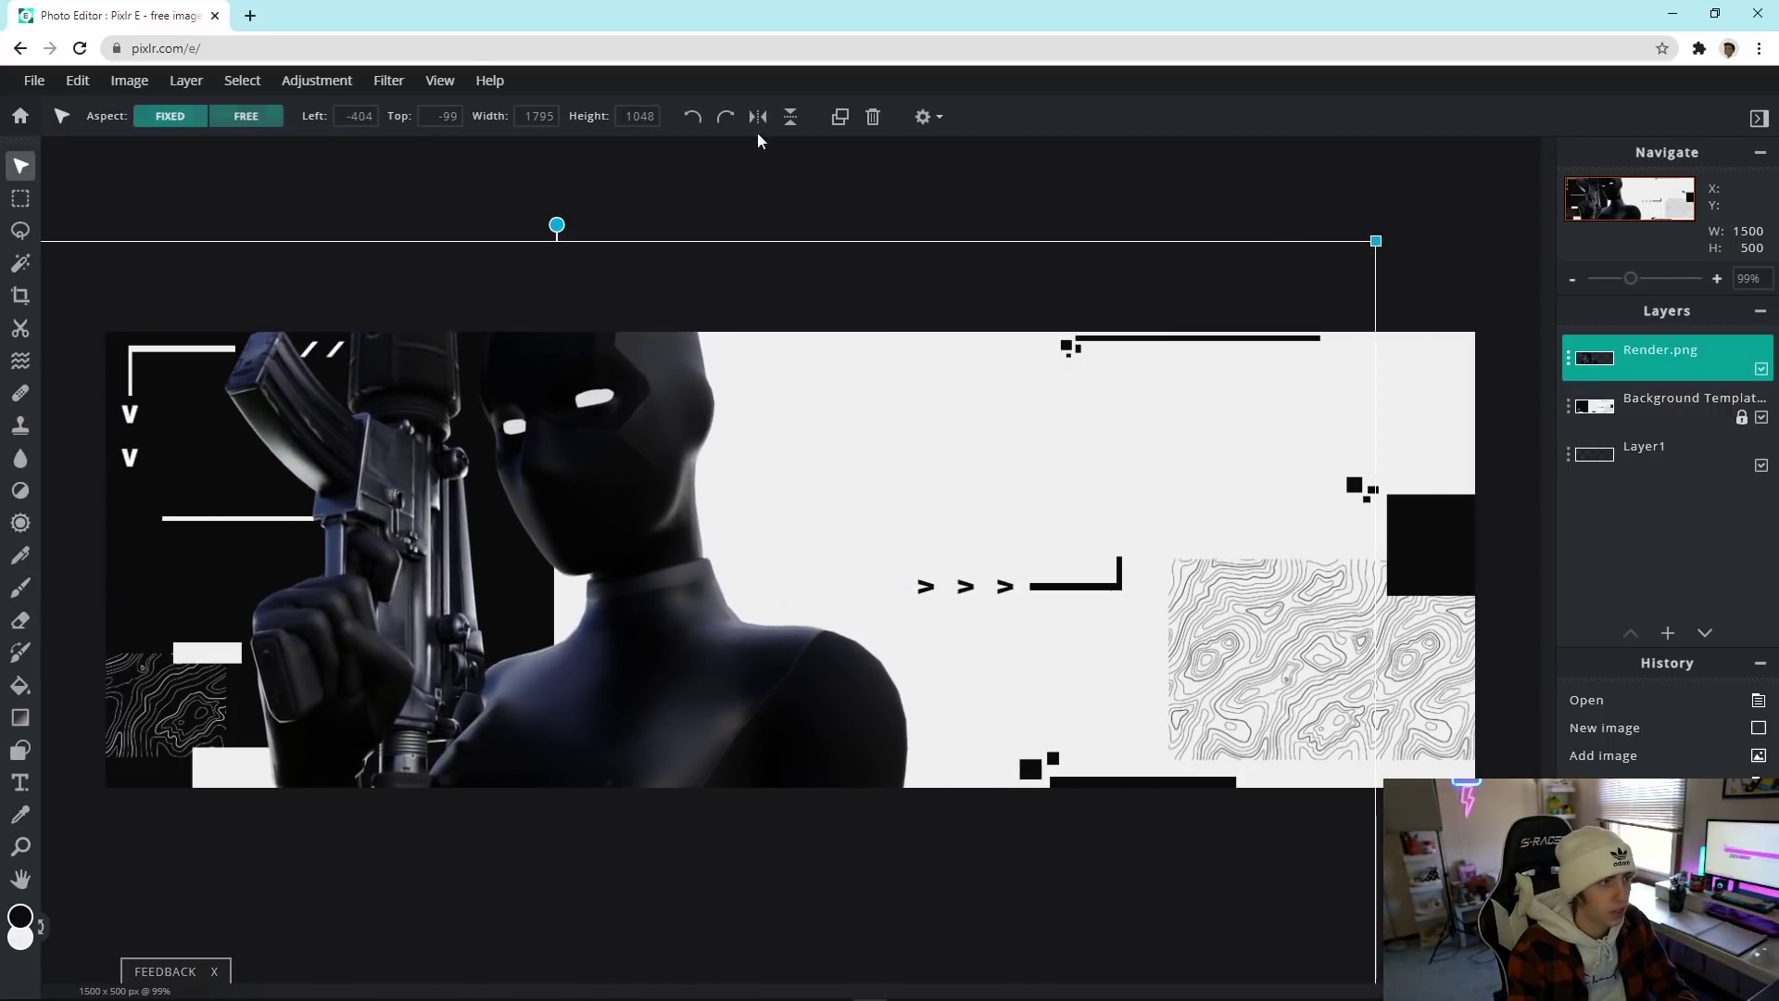
{"action": "key", "text": "ctrl+z"}
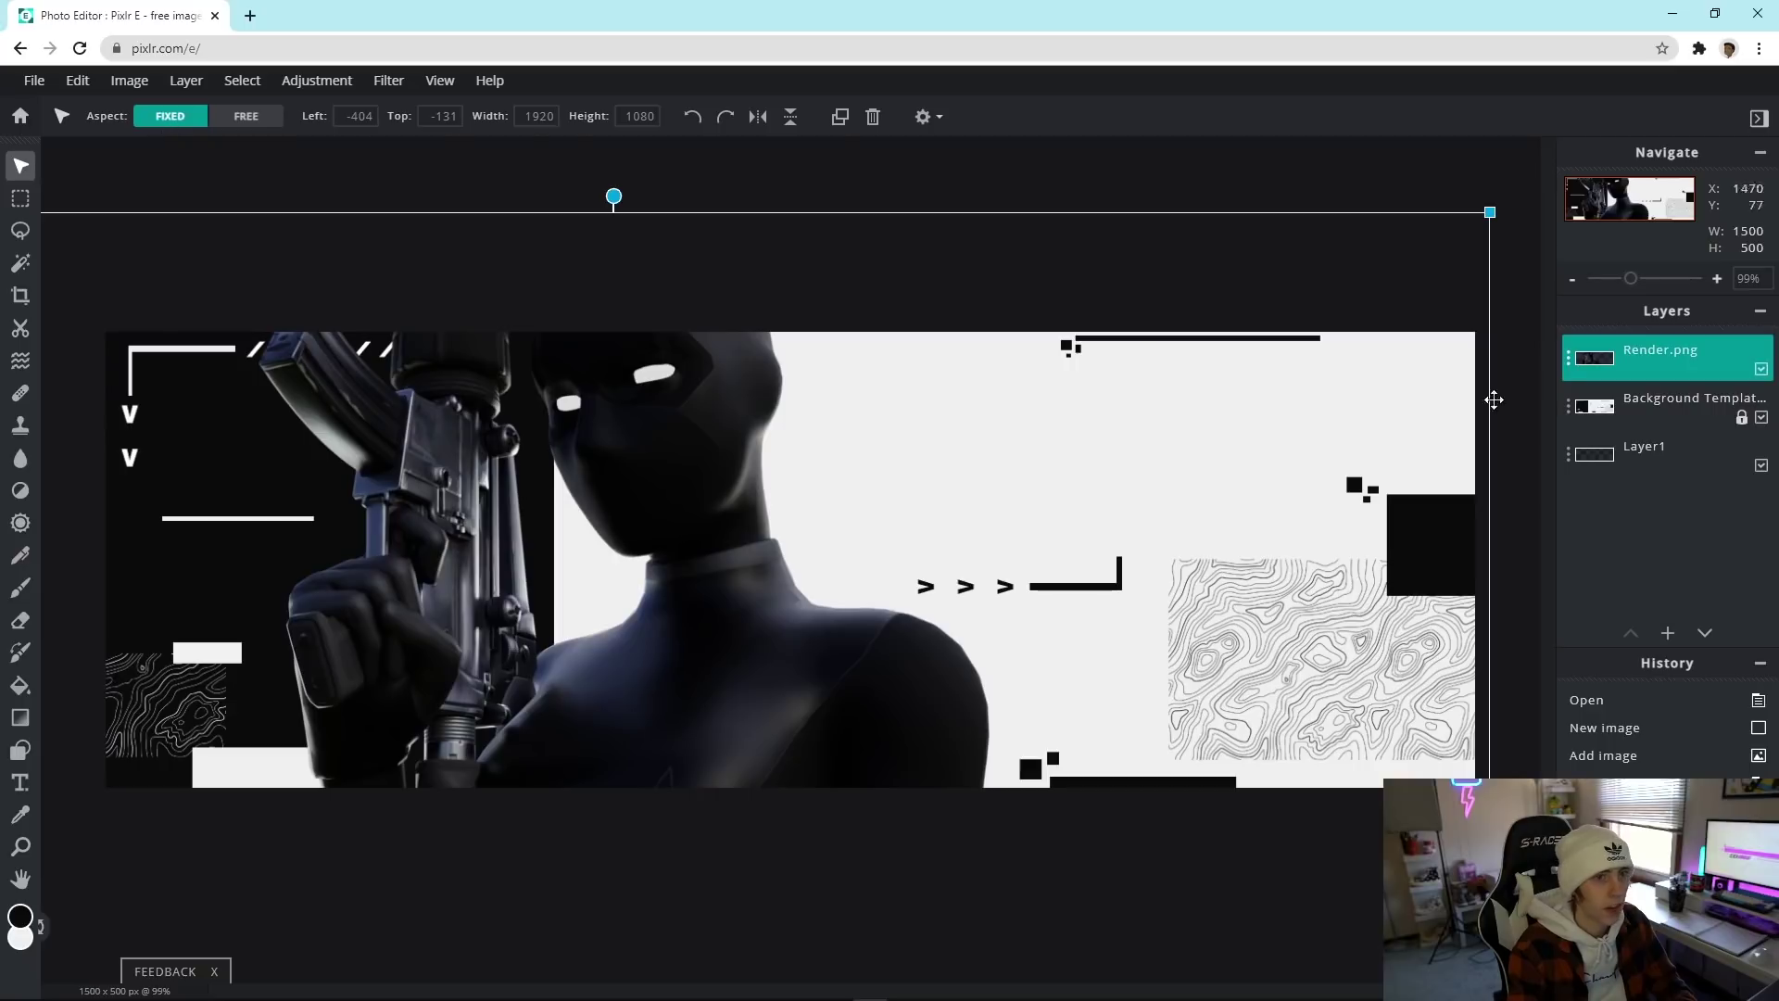
{"action": "left_click_drag", "start_coordinate": [1489, 212], "coordinate": [1056, 536]}
{"action": "left_click_drag", "start_coordinate": [726, 747], "coordinate": [893, 504]}
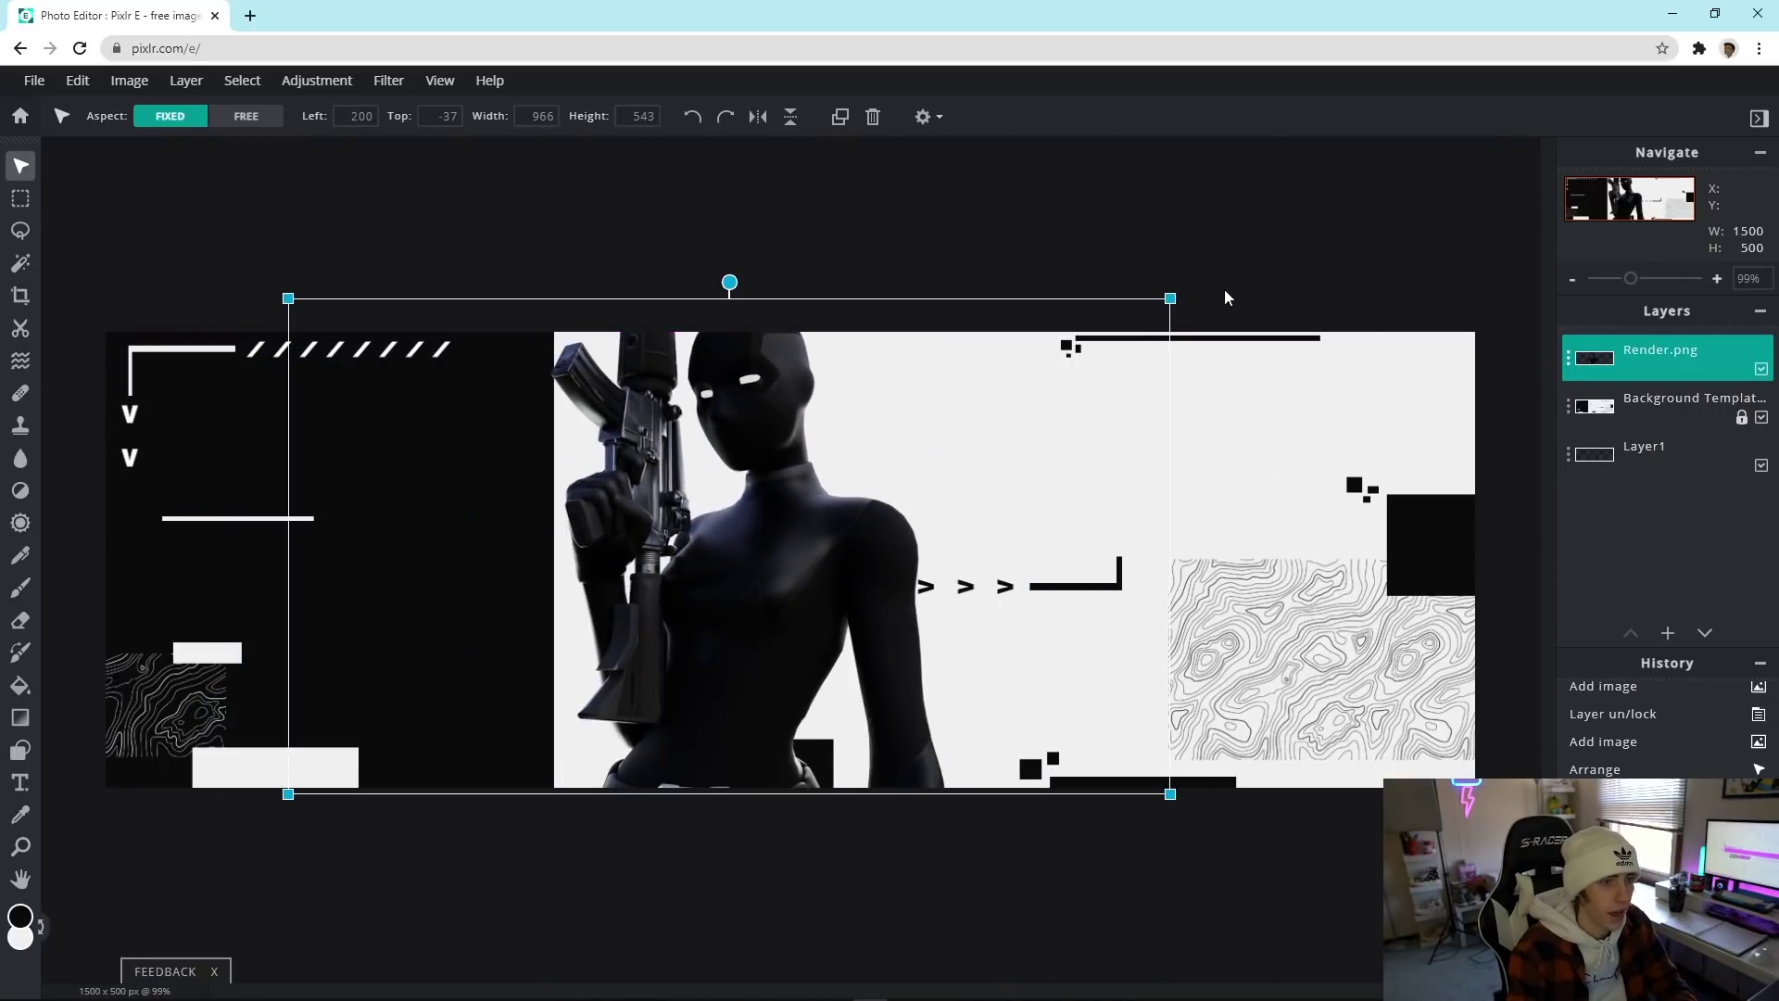
{"action": "left_click_drag", "start_coordinate": [1167, 293], "coordinate": [972, 438]}
{"action": "left_click_drag", "start_coordinate": [766, 506], "coordinate": [695, 501]}
{"action": "left_click_drag", "start_coordinate": [916, 396], "coordinate": [1047, 323]}
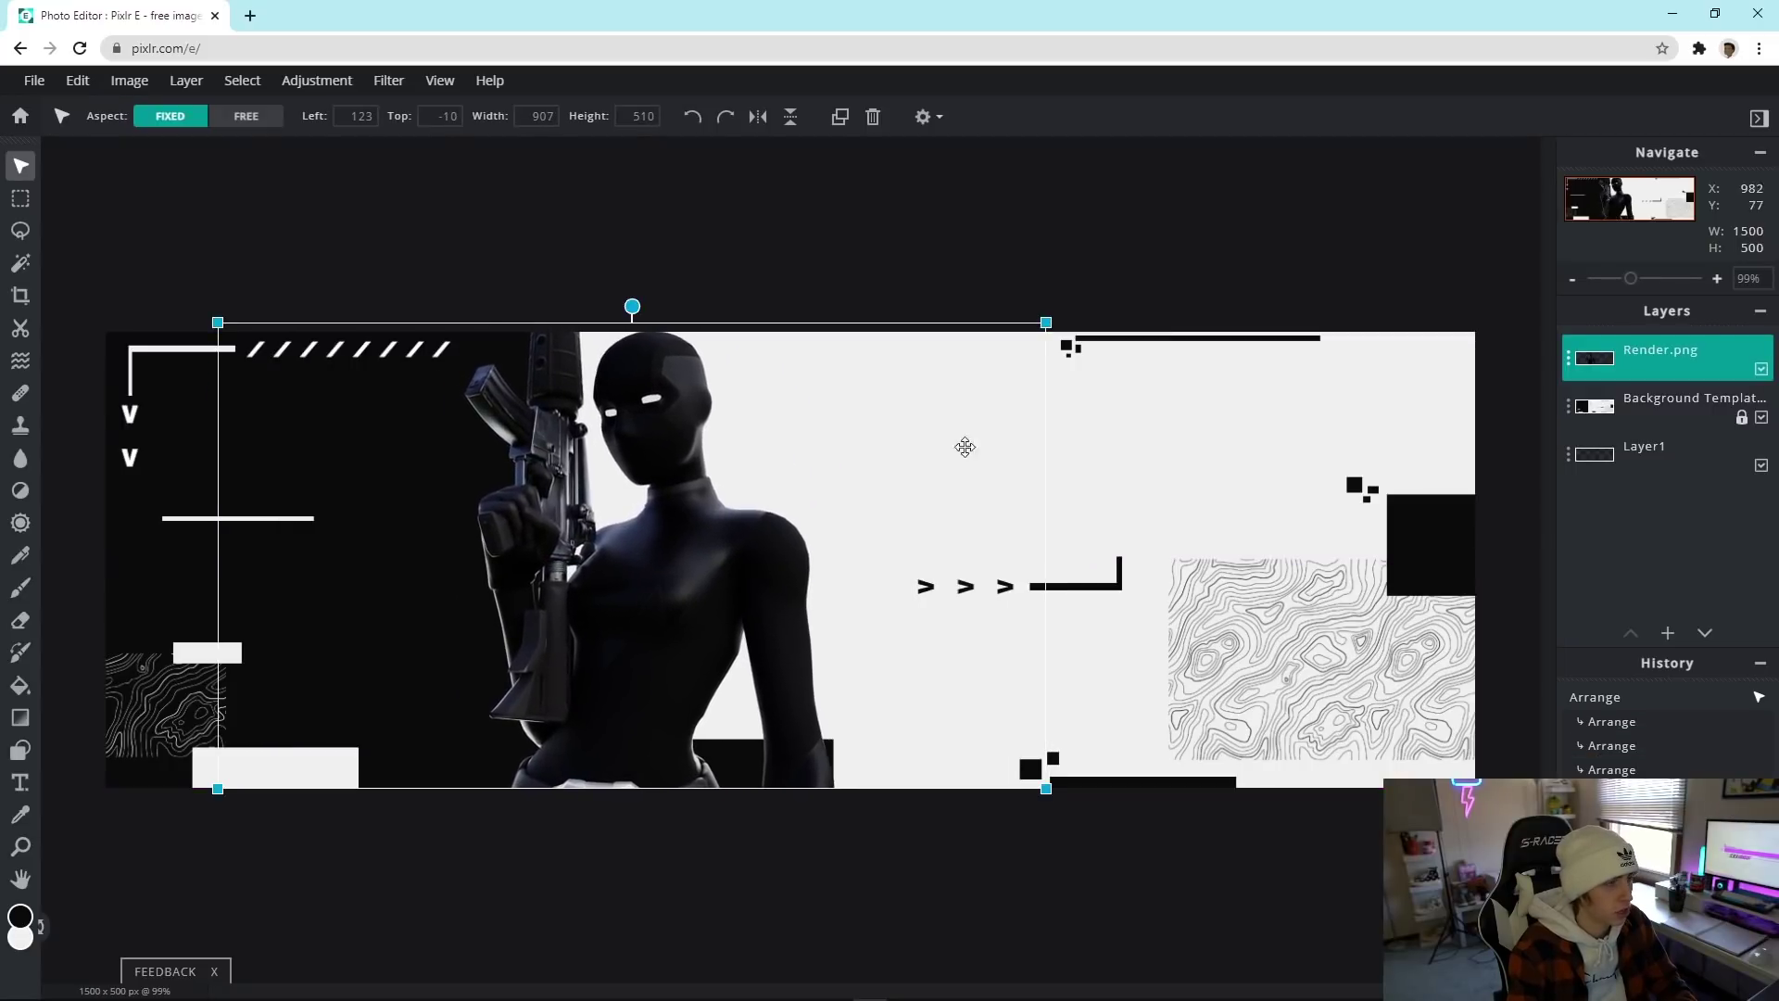
{"action": "key", "text": "Left"}
{"action": "key", "text": "Left"}
{"action": "key", "text": "Left"}
{"action": "key", "text": "Left"}
{"action": "key", "text": "Left"}
{"action": "key", "text": "Left"}
{"action": "key", "text": "Left"}
{"action": "key", "text": "Left"}
{"action": "key", "text": "Left"}
{"action": "key", "text": "Left"}
{"action": "key", "text": "Left"}
{"action": "key", "text": "Left"}
{"action": "key", "text": "Left"}
{"action": "key", "text": "Left"}
{"action": "key", "text": "Left"}
{"action": "key", "text": "Left"}
{"action": "key", "text": "Left"}
{"action": "key", "text": "Left"}
{"action": "key", "text": "Left"}
{"action": "key", "text": "Left"}
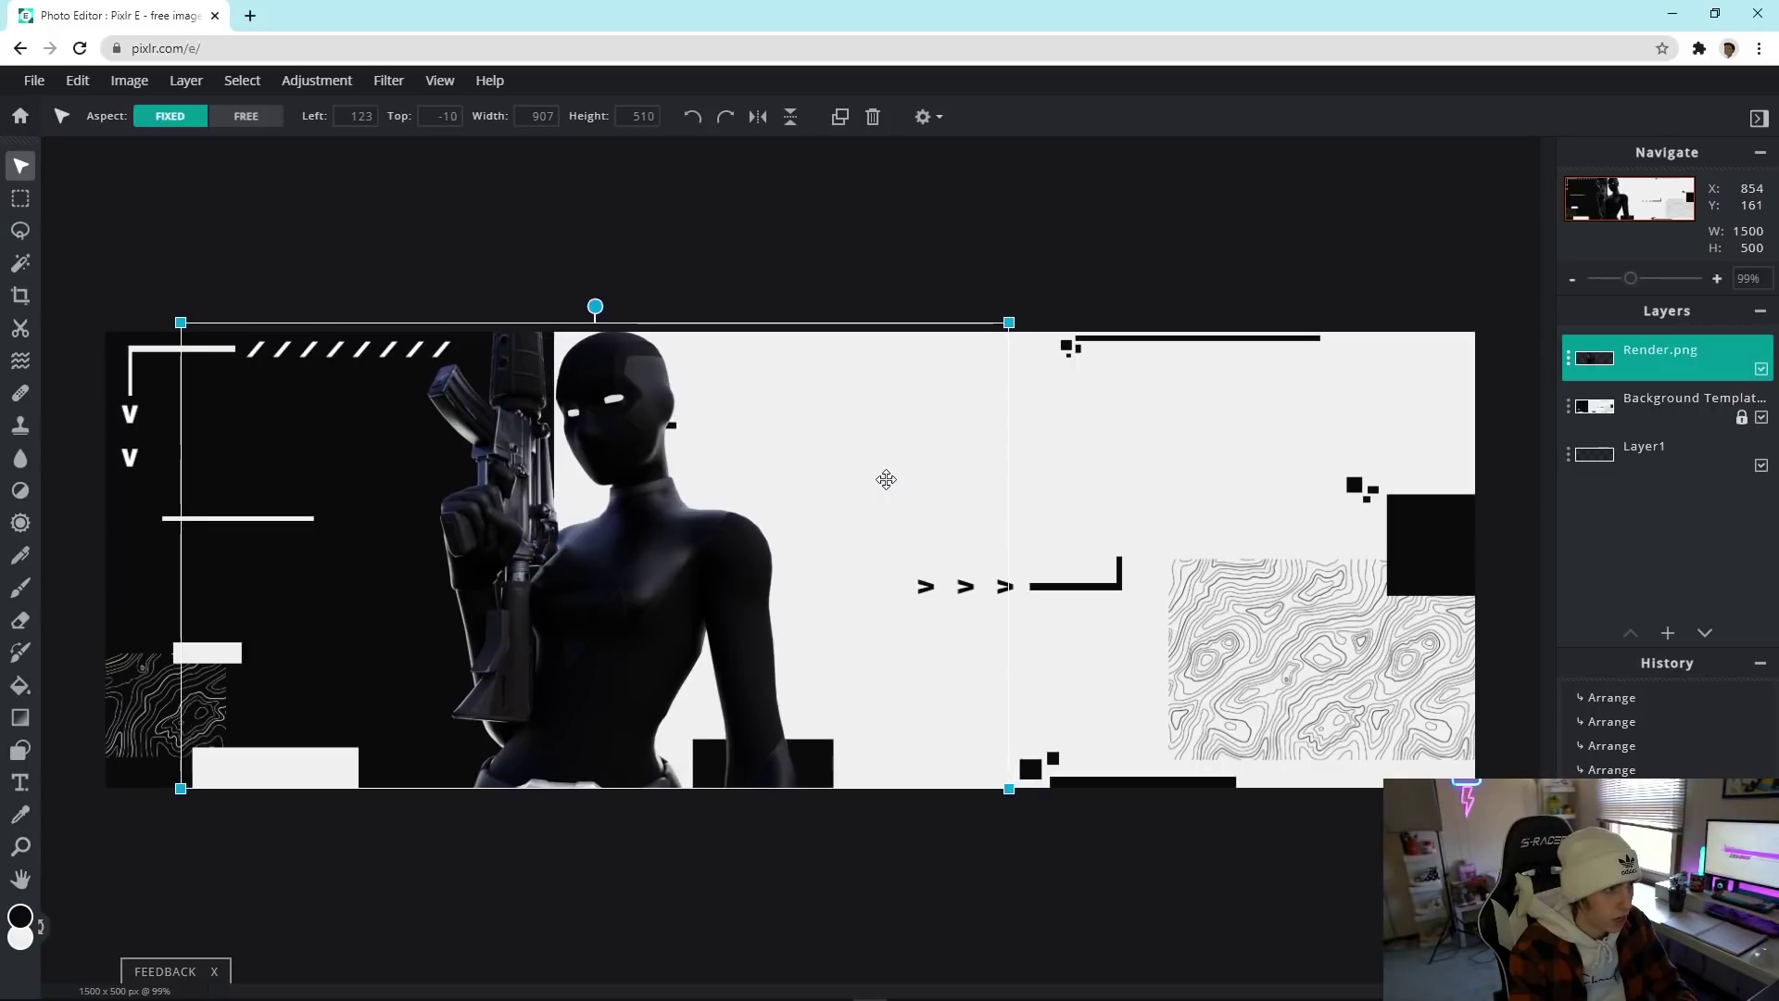
{"action": "key", "text": "Left"}
{"action": "key", "text": "Left"}
{"action": "key", "text": "Left"}
{"action": "key", "text": "Left"}
{"action": "key", "text": "Left"}
{"action": "key", "text": "Left"}
{"action": "key", "text": "Left"}
{"action": "key", "text": "Left"}
{"action": "key", "text": "Left"}
{"action": "key", "text": "Left"}
{"action": "key", "text": "Left"}
{"action": "key", "text": "Left"}
{"action": "key", "text": "Left"}
{"action": "key", "text": "Left"}
{"action": "key", "text": "Left"}
{"action": "key", "text": "Left"}
{"action": "key", "text": "Left"}
{"action": "key", "text": "Left"}
{"action": "key", "text": "Left"}
{"action": "key", "text": "Left"}
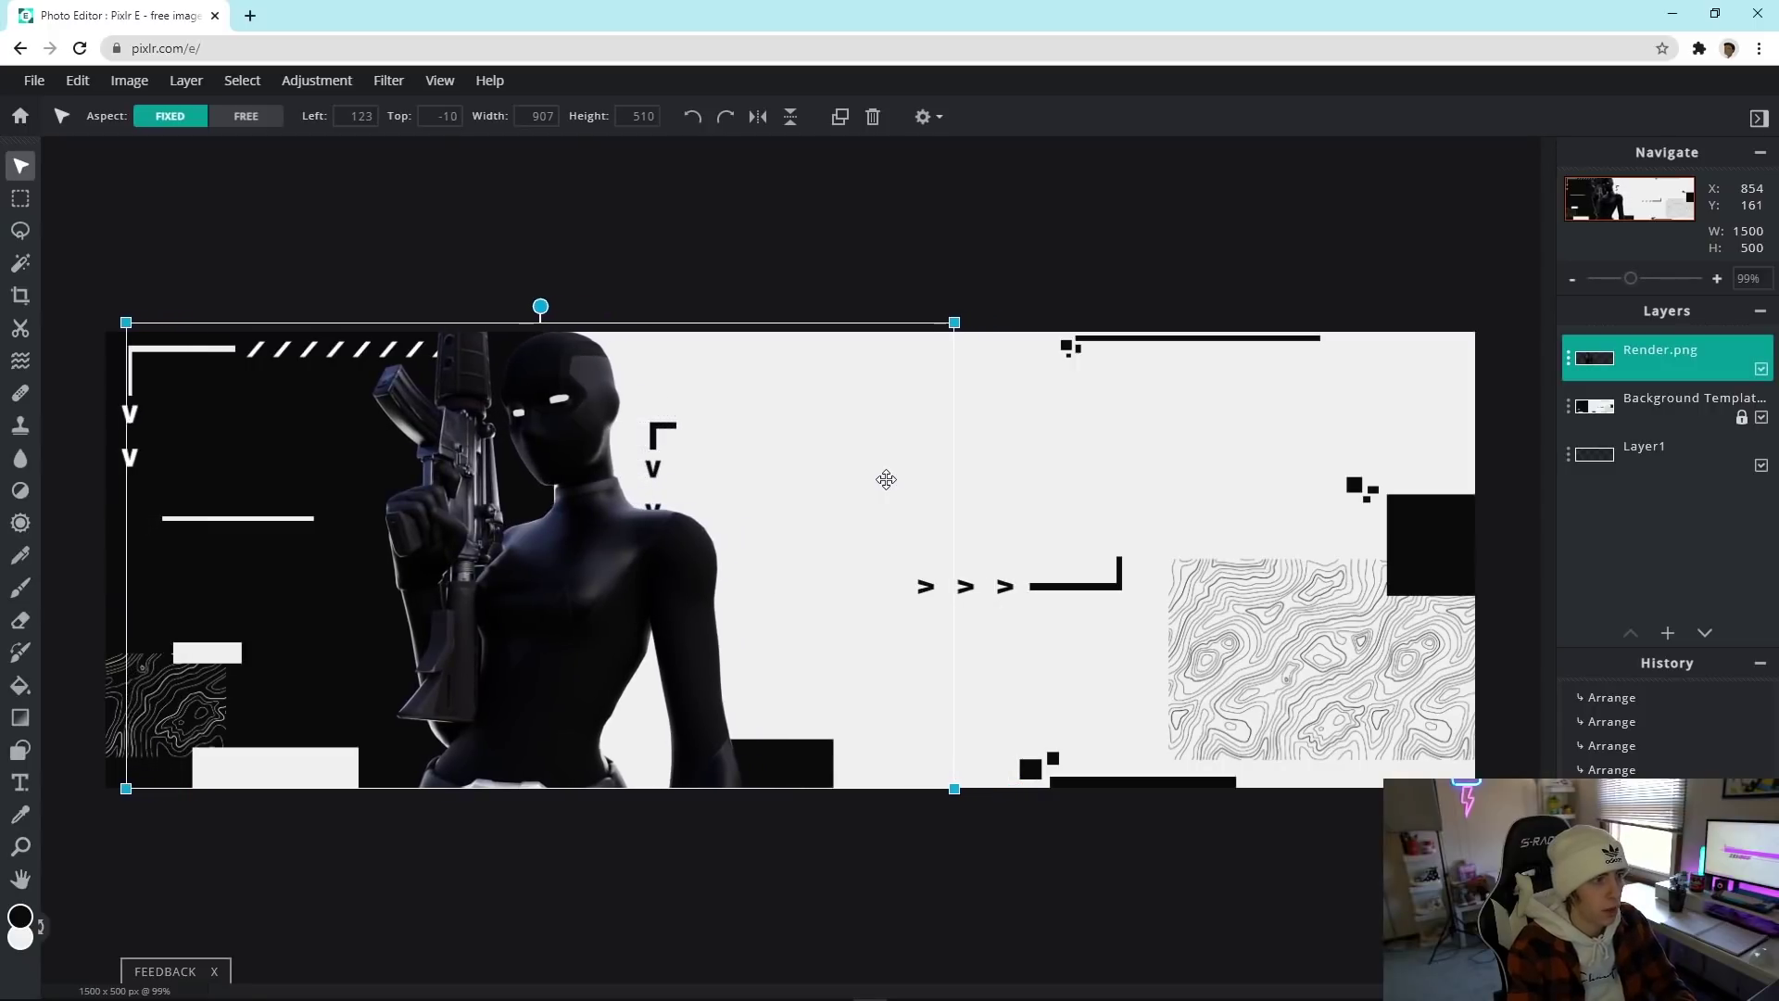
{"action": "key", "text": "Left"}
{"action": "key", "text": "Left"}
{"action": "key", "text": "Left"}
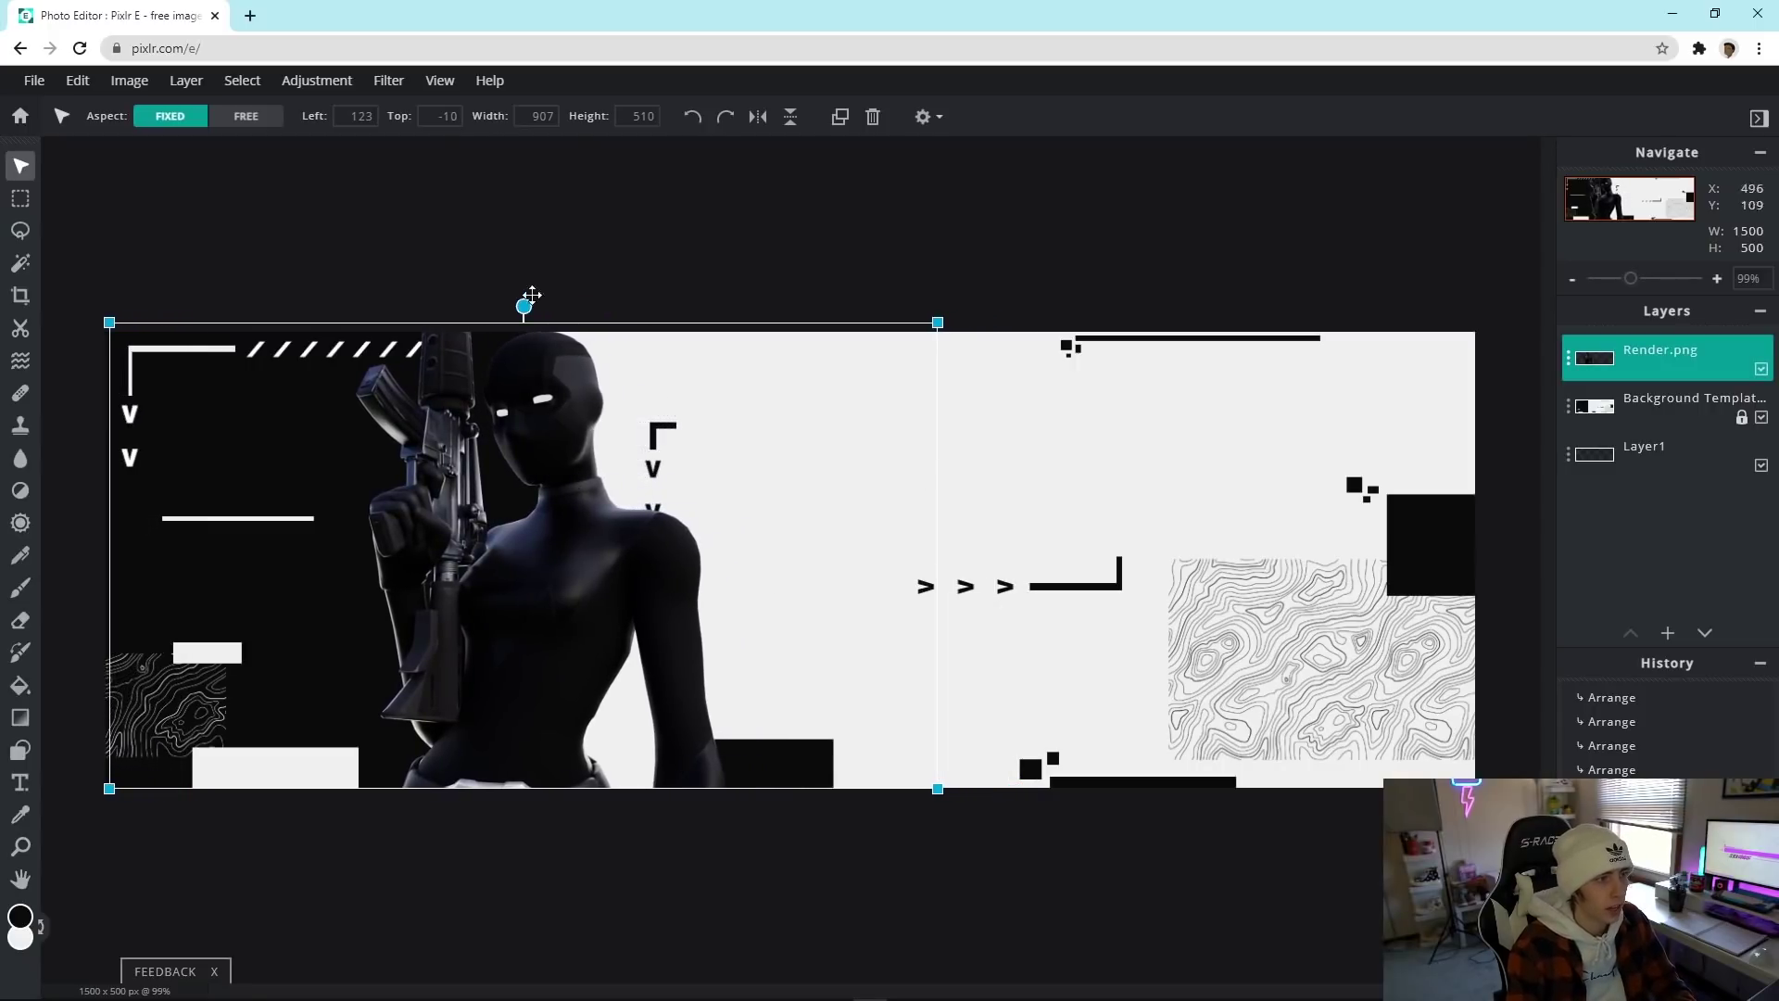
{"action": "left_click", "coordinate": [468, 280]}
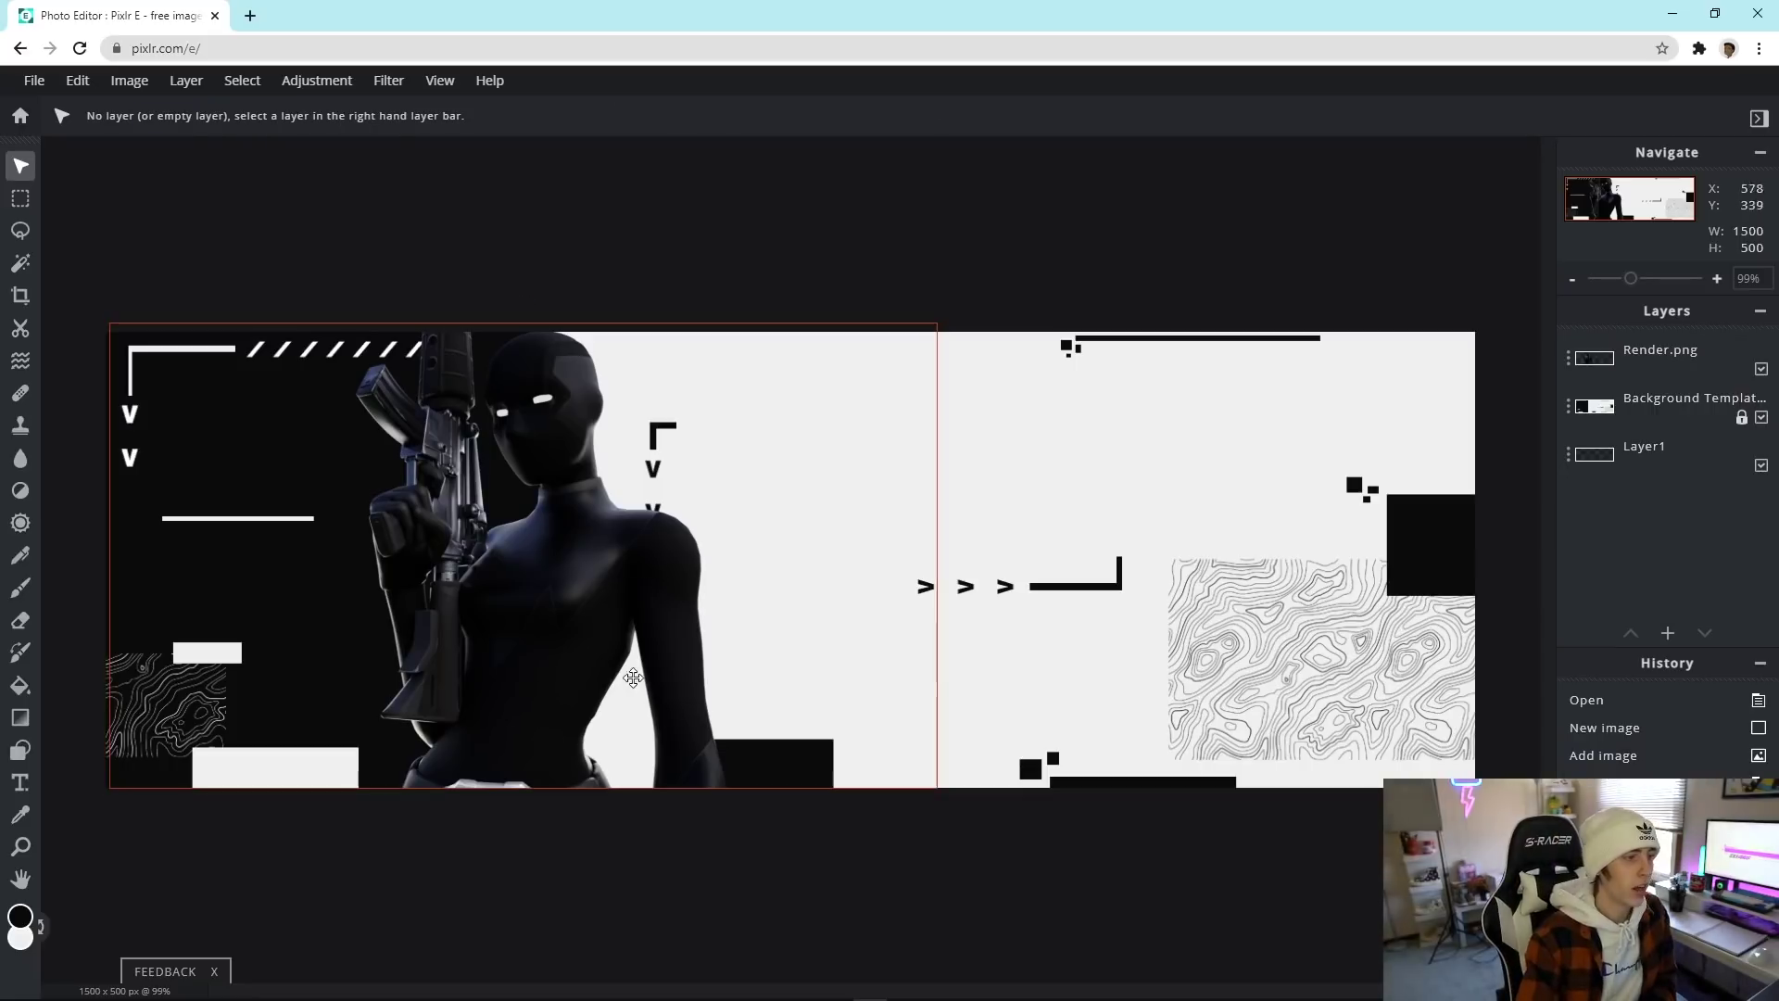
Step: Apply Brightness 58 and Contrast 3 to the Render.png layer
{"action": "left_click", "coordinate": [567, 496]}
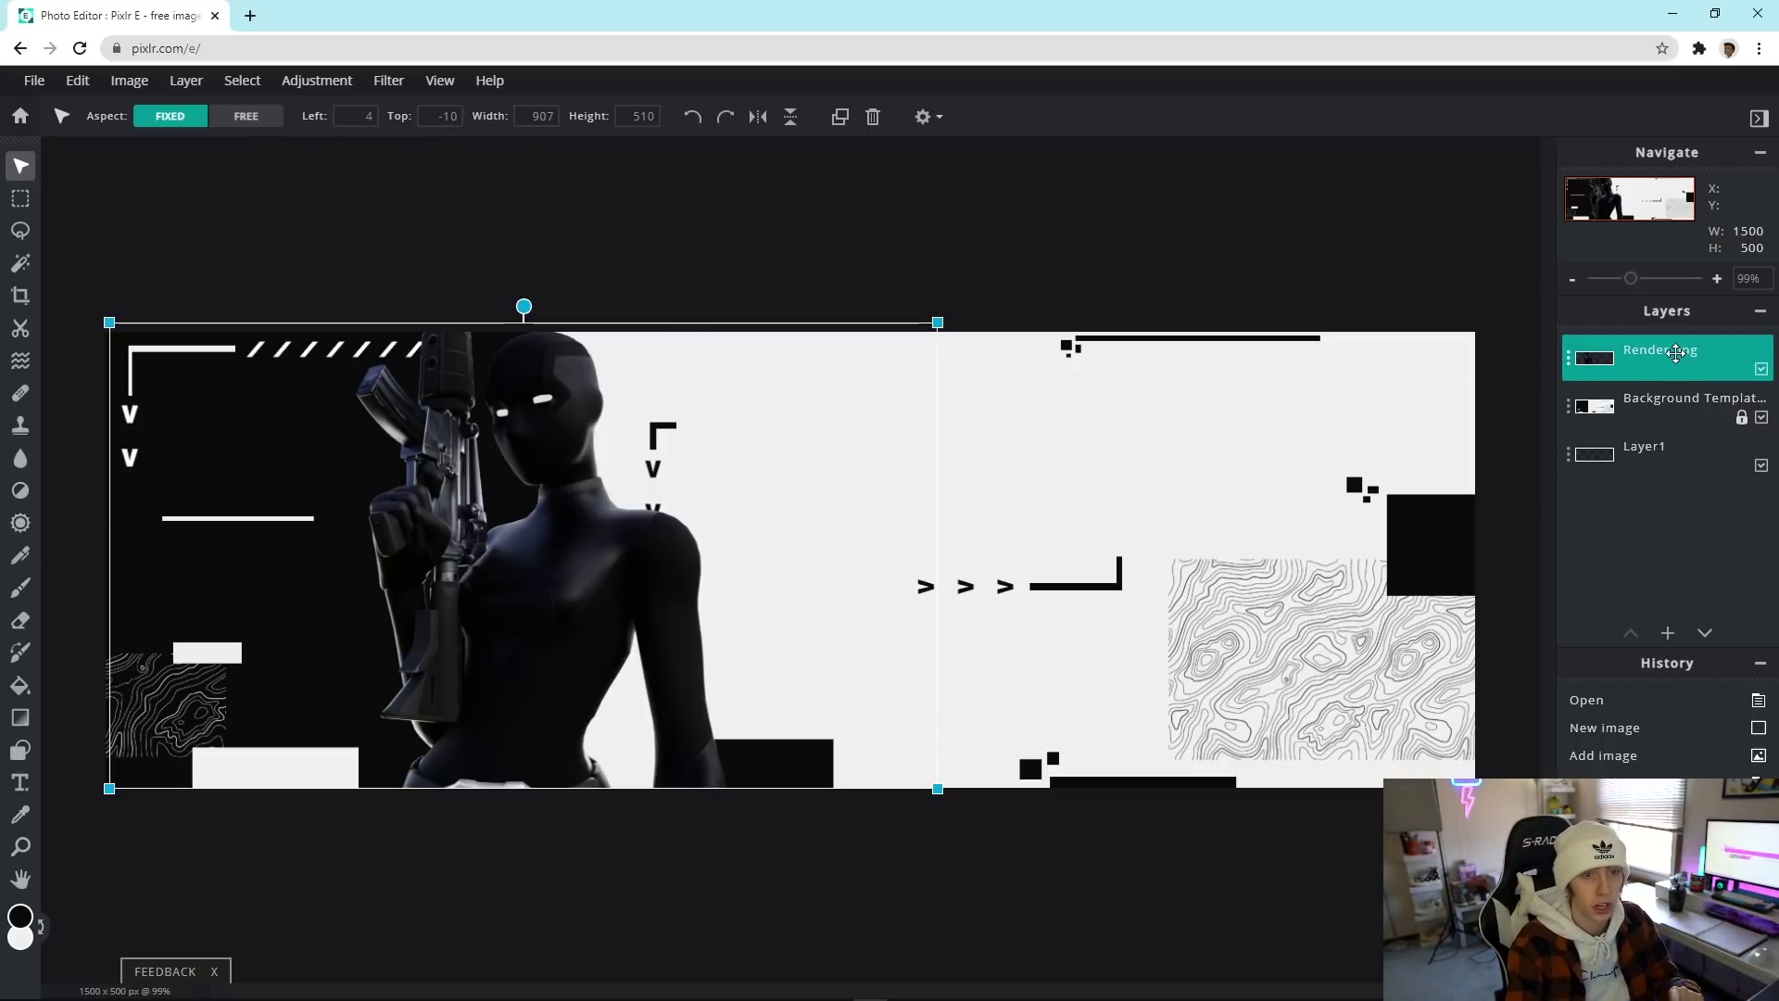
{"action": "left_click", "coordinate": [317, 81]}
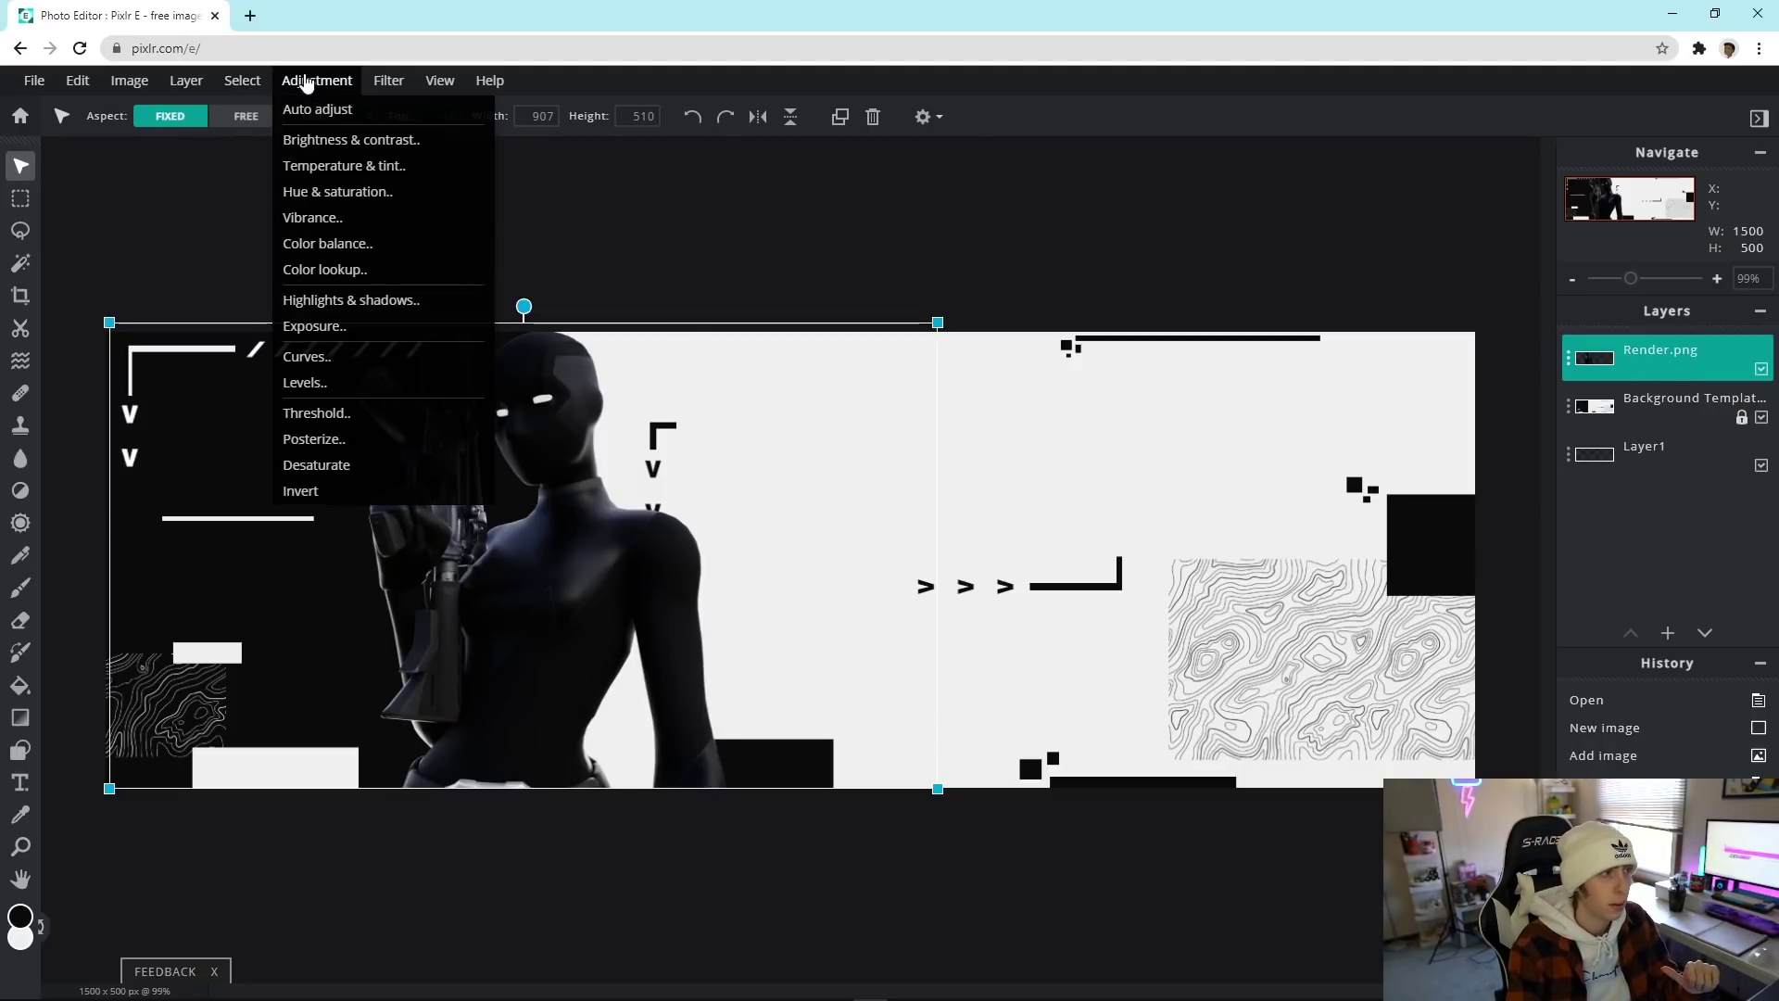
{"action": "left_click", "coordinate": [370, 140]}
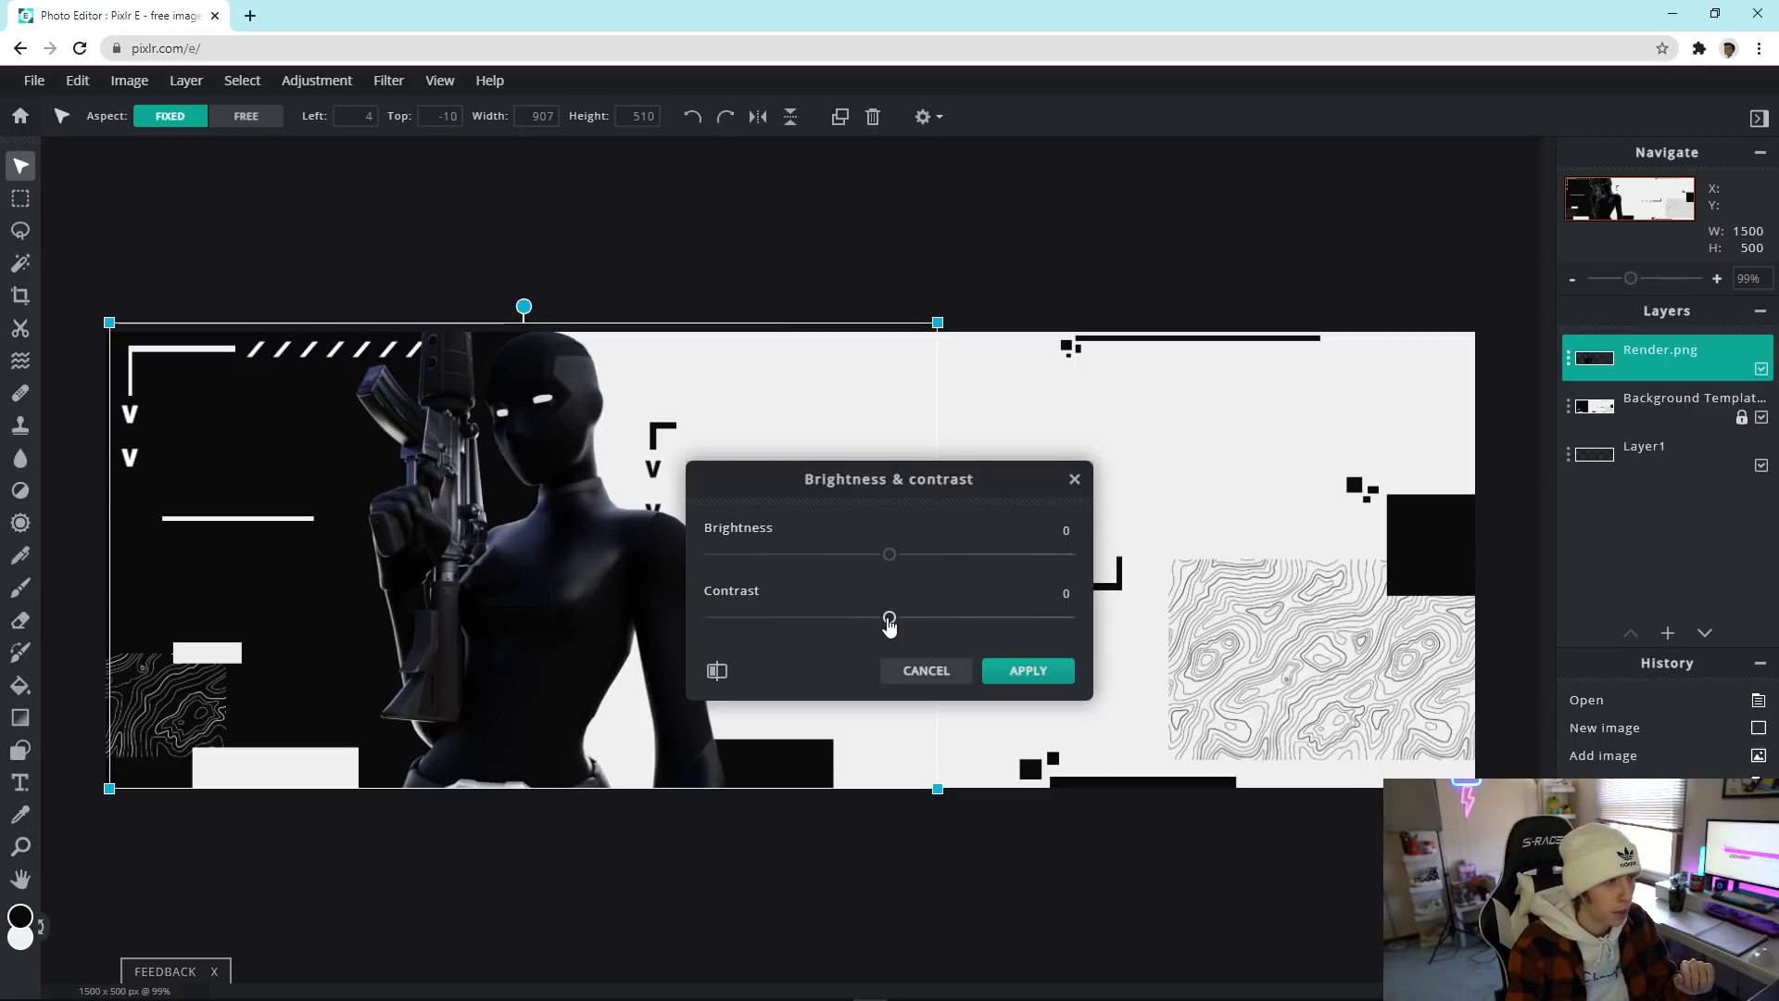
{"action": "left_click_drag", "start_coordinate": [890, 554], "coordinate": [992, 565]}
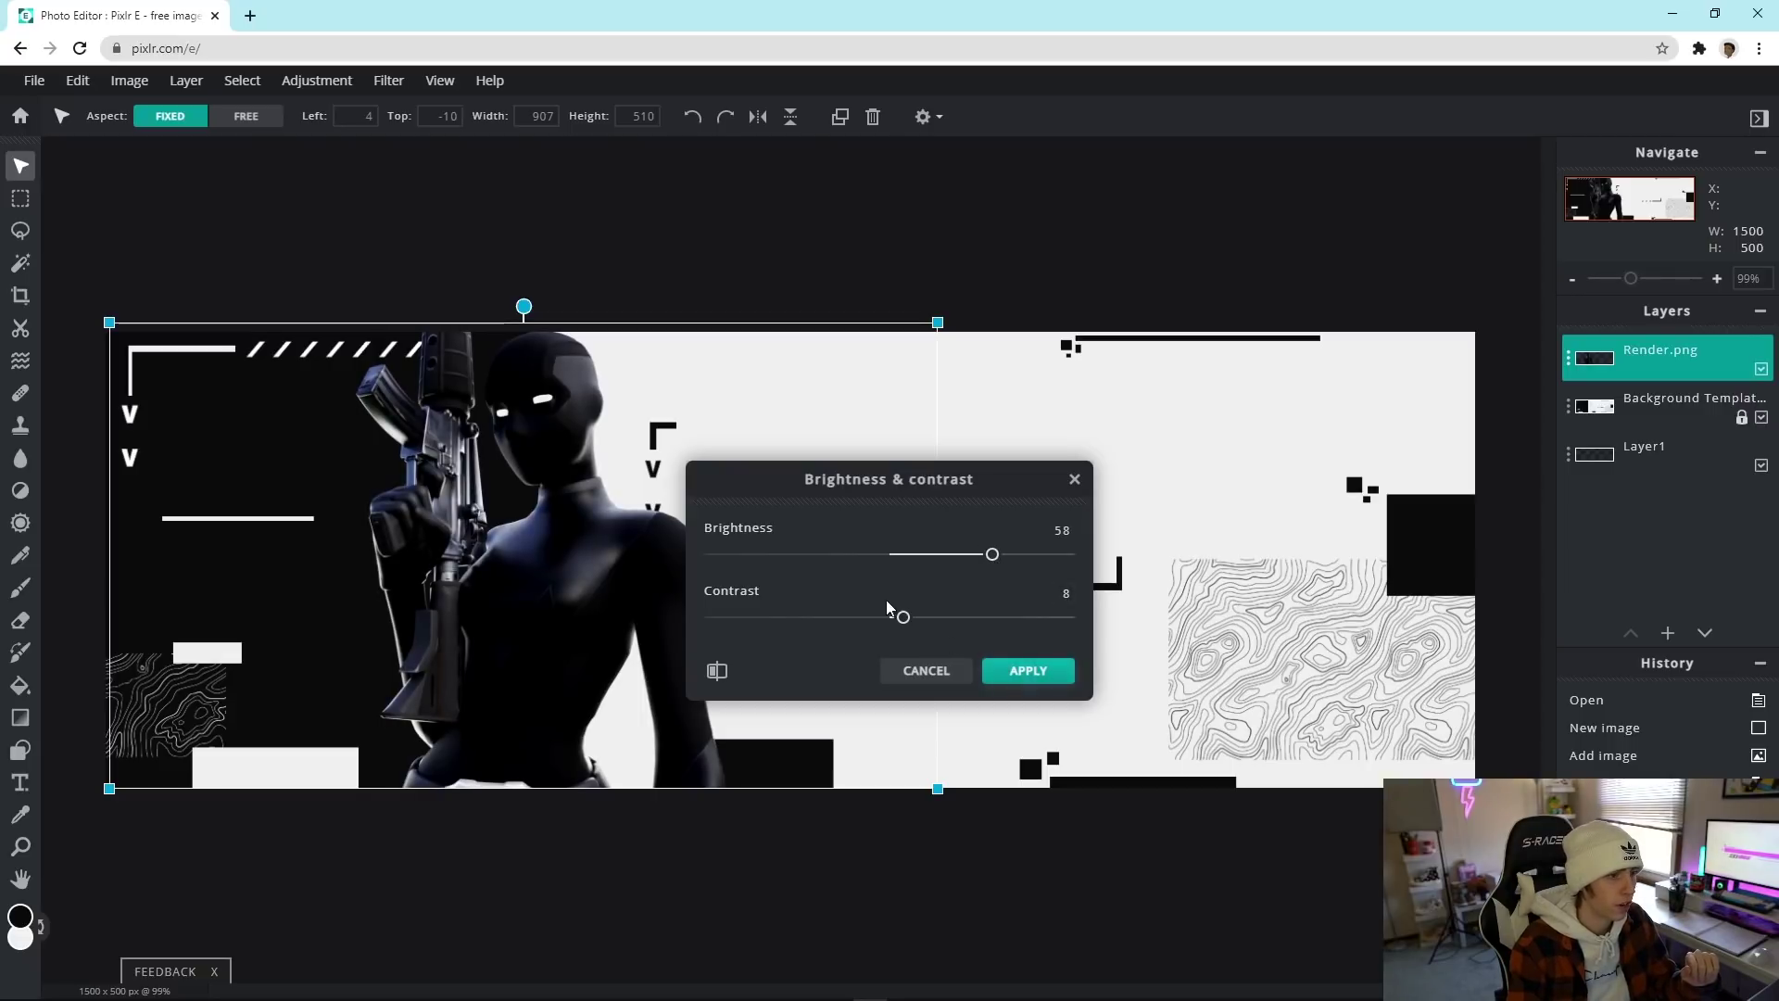
{"action": "left_click_drag", "start_coordinate": [903, 617], "coordinate": [895, 623]}
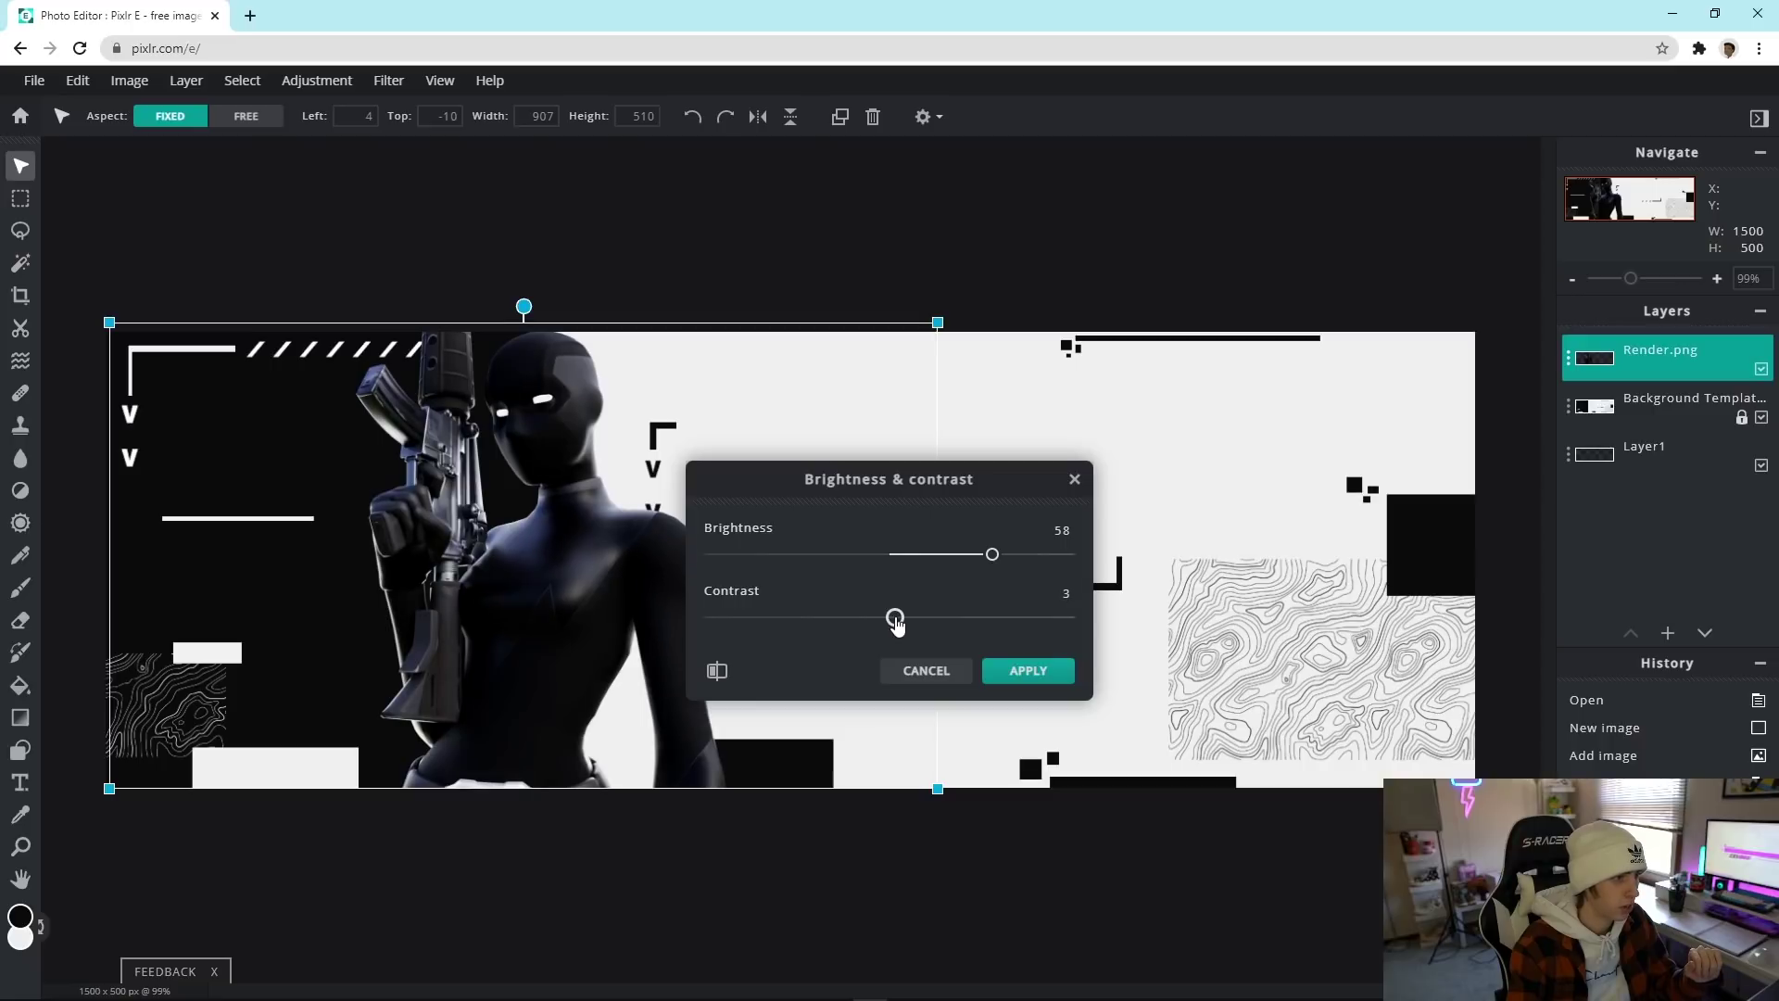
{"action": "left_click", "coordinate": [1010, 671]}
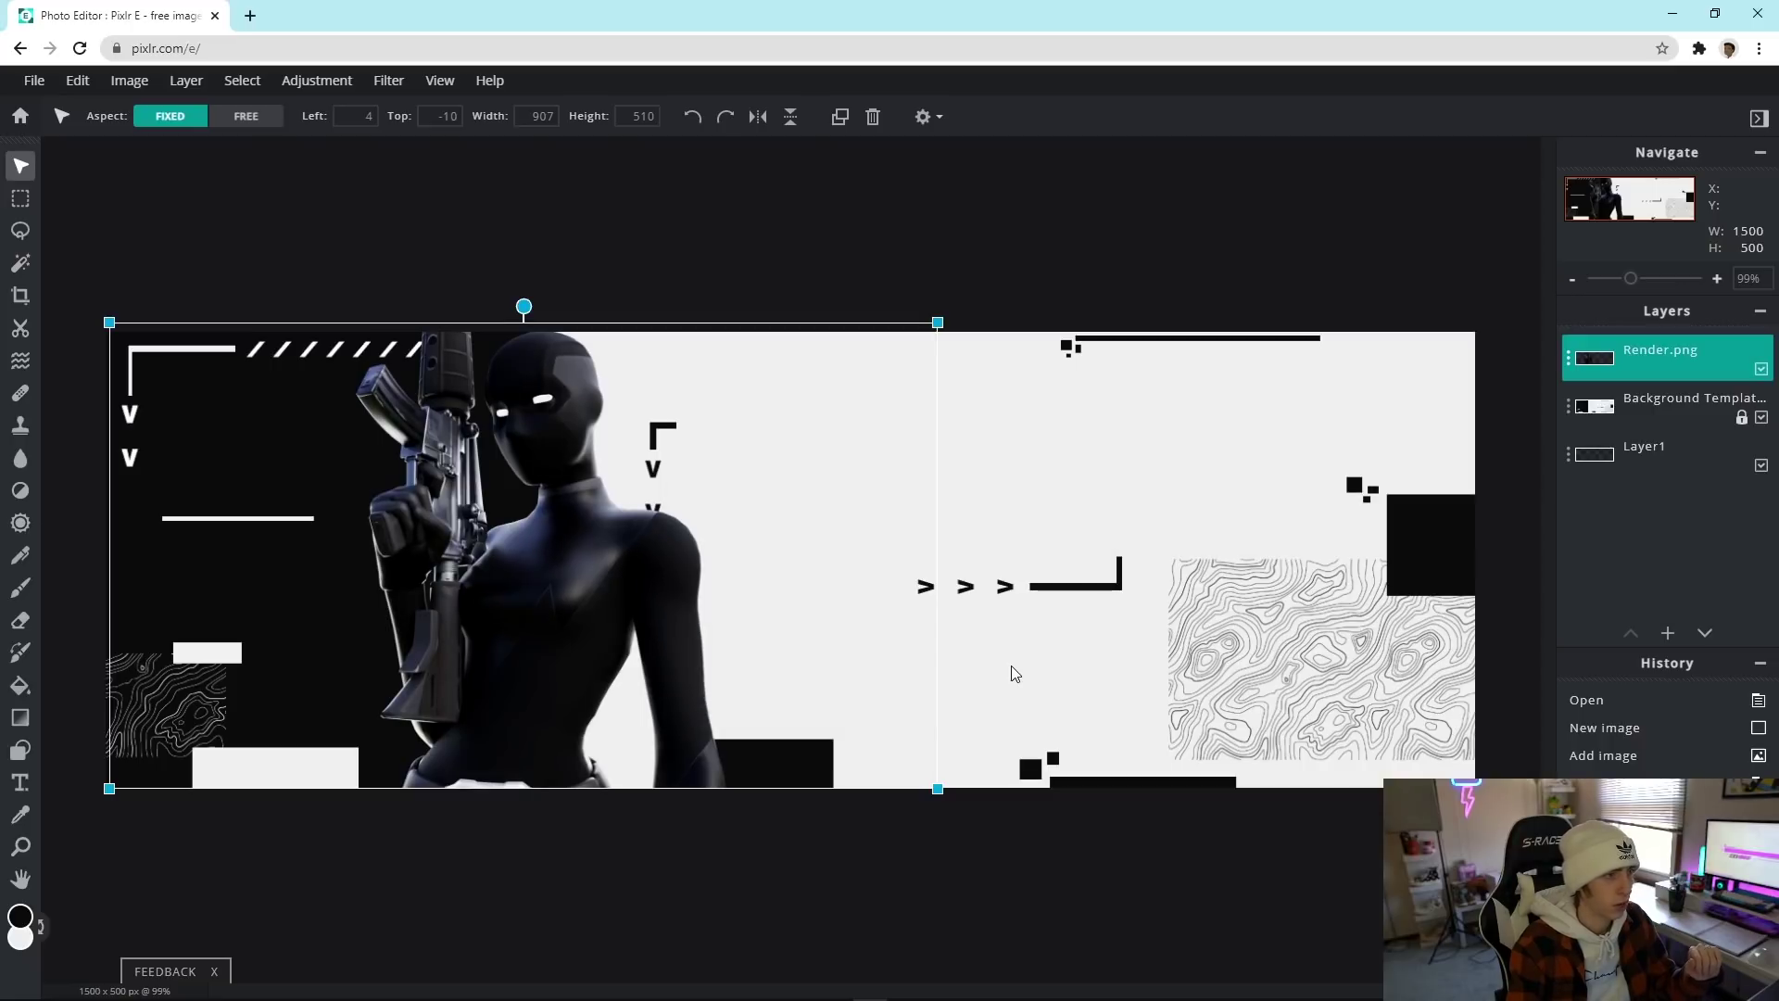
{"action": "left_click", "coordinate": [1001, 283]}
{"action": "left_click", "coordinate": [877, 531]}
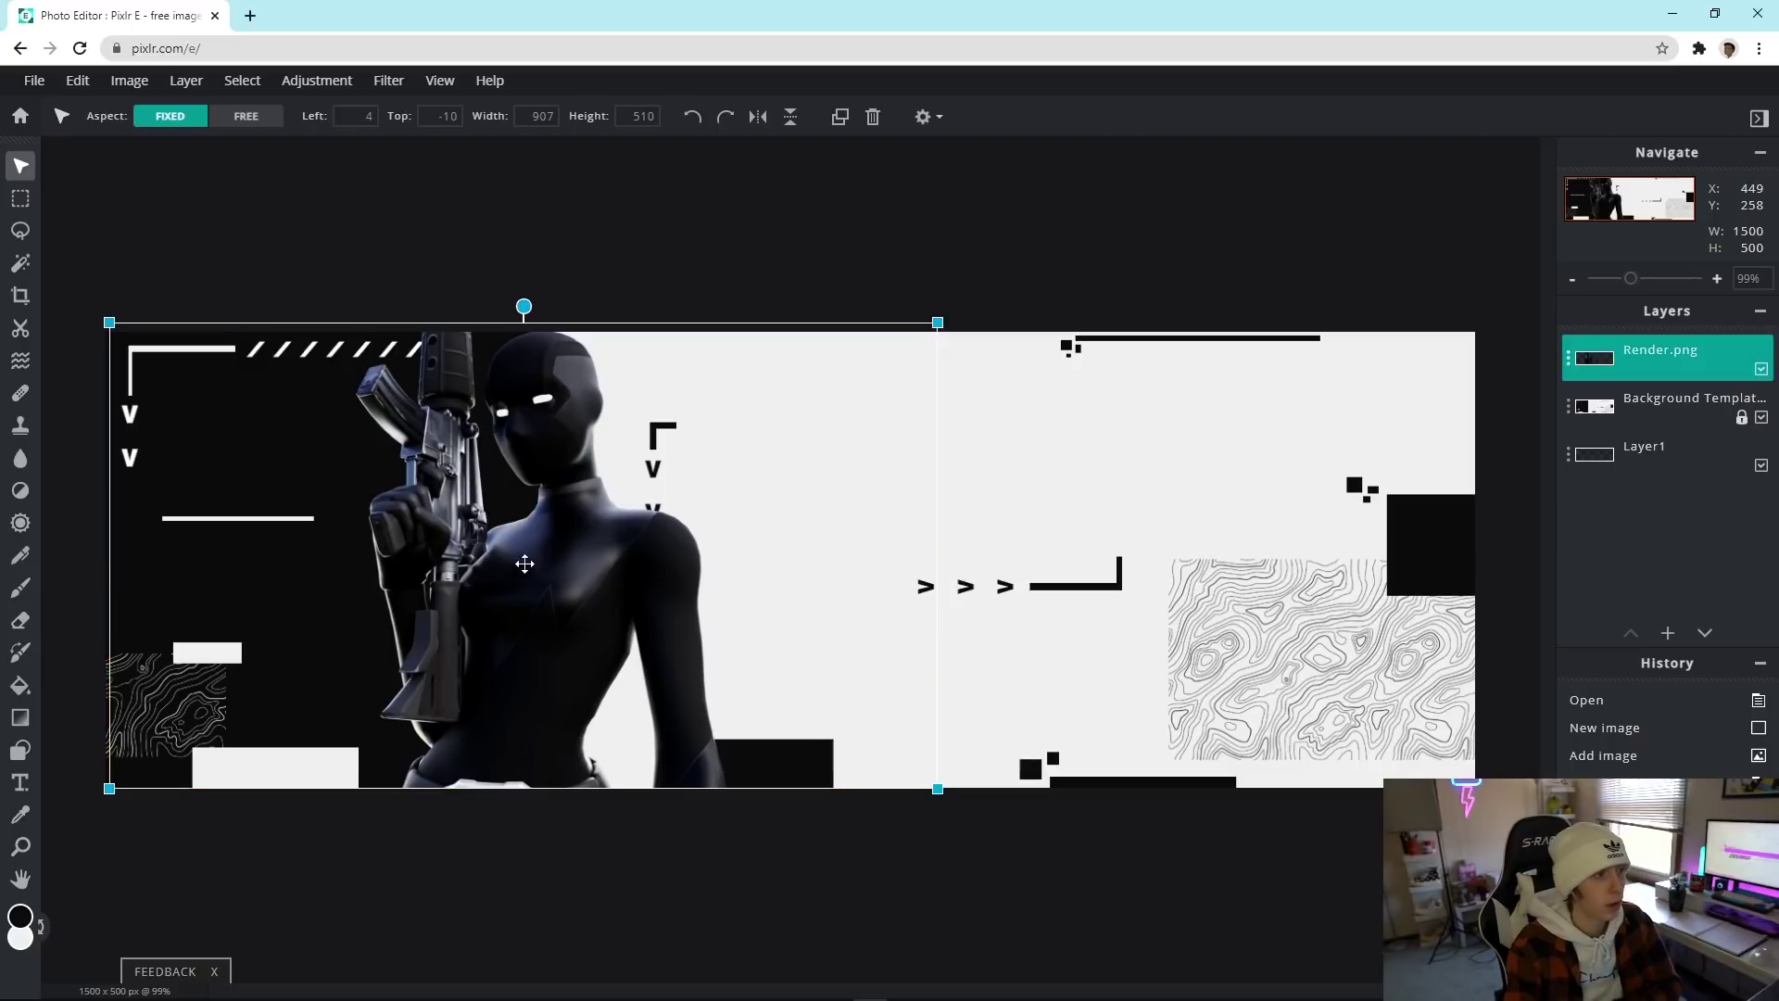
{"action": "mouse_move", "coordinate": [971, 984]}
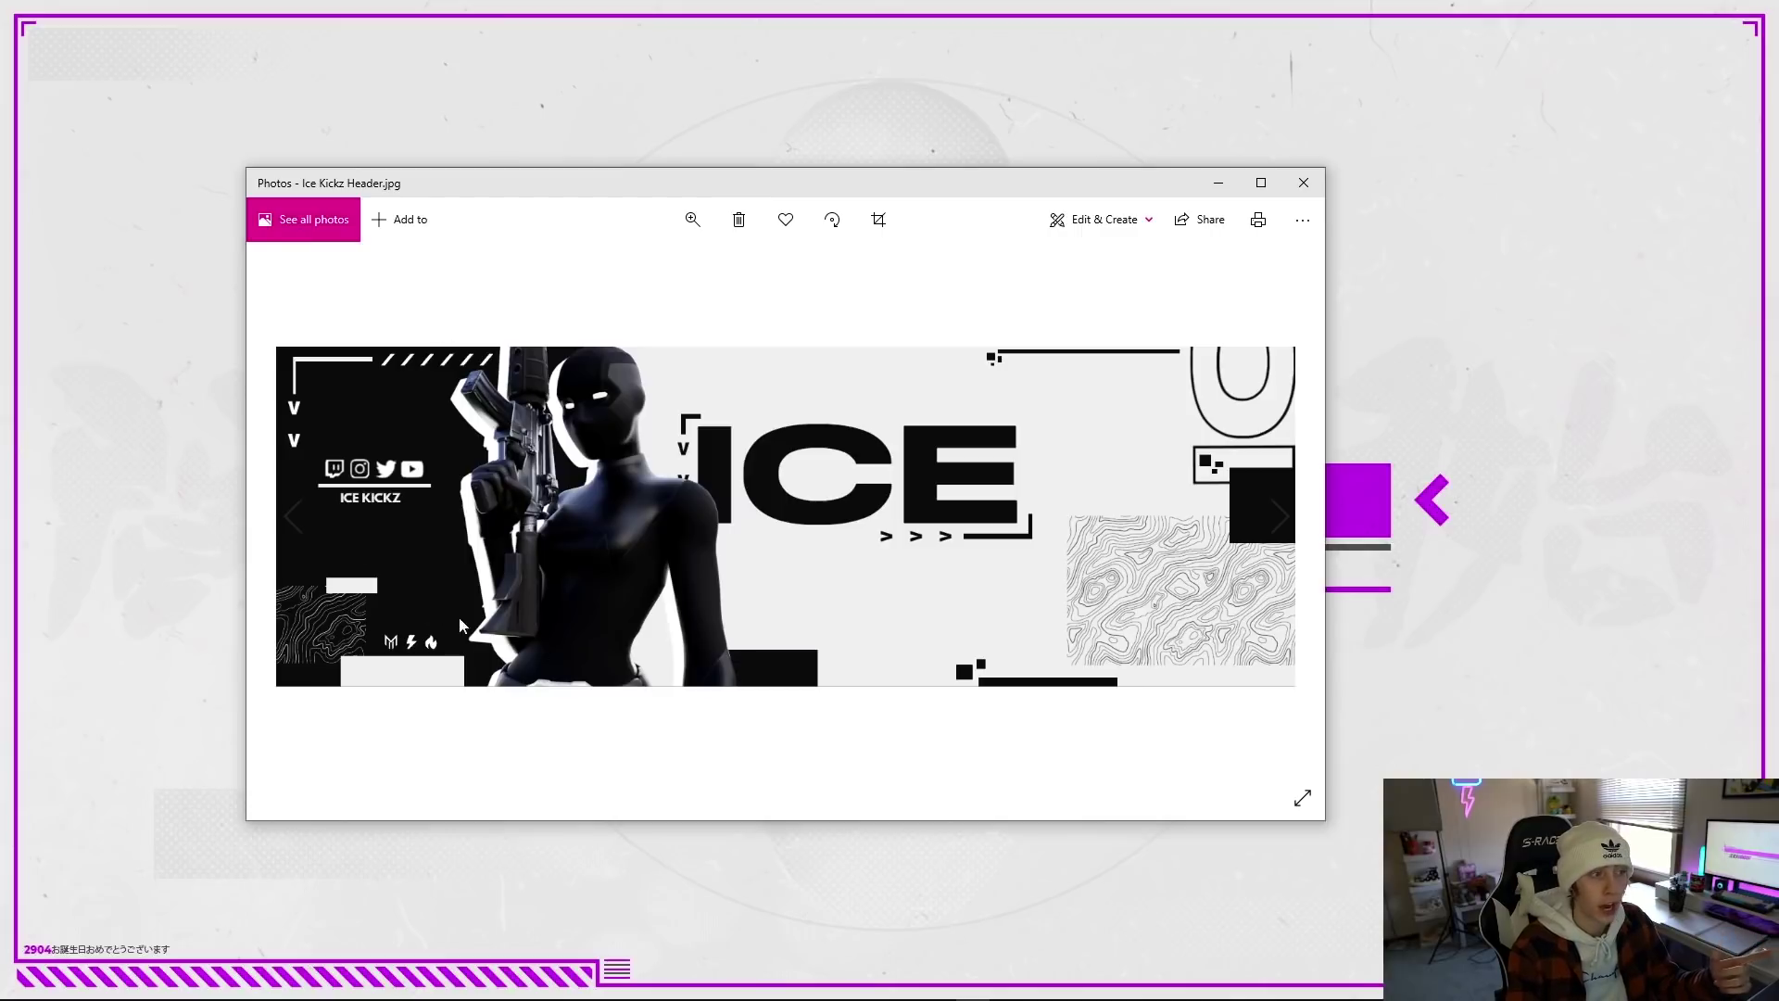
{"action": "left_click", "coordinate": [1303, 183]}
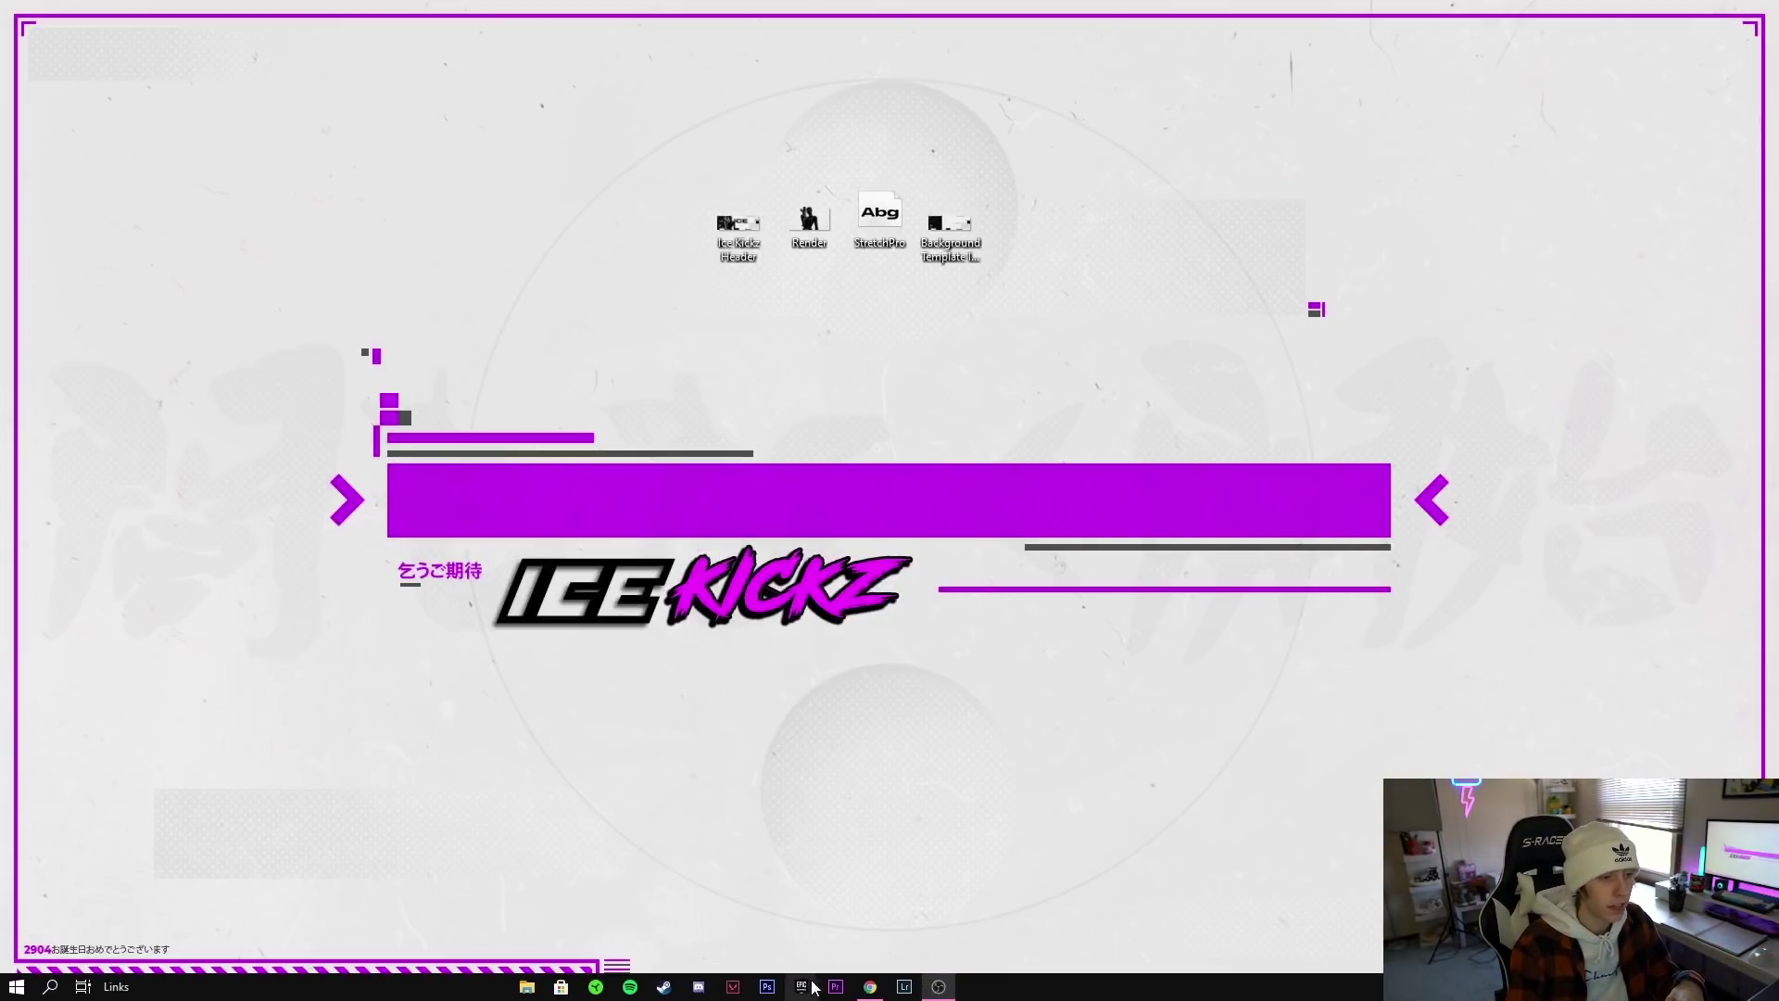
{"action": "left_click", "coordinate": [871, 987]}
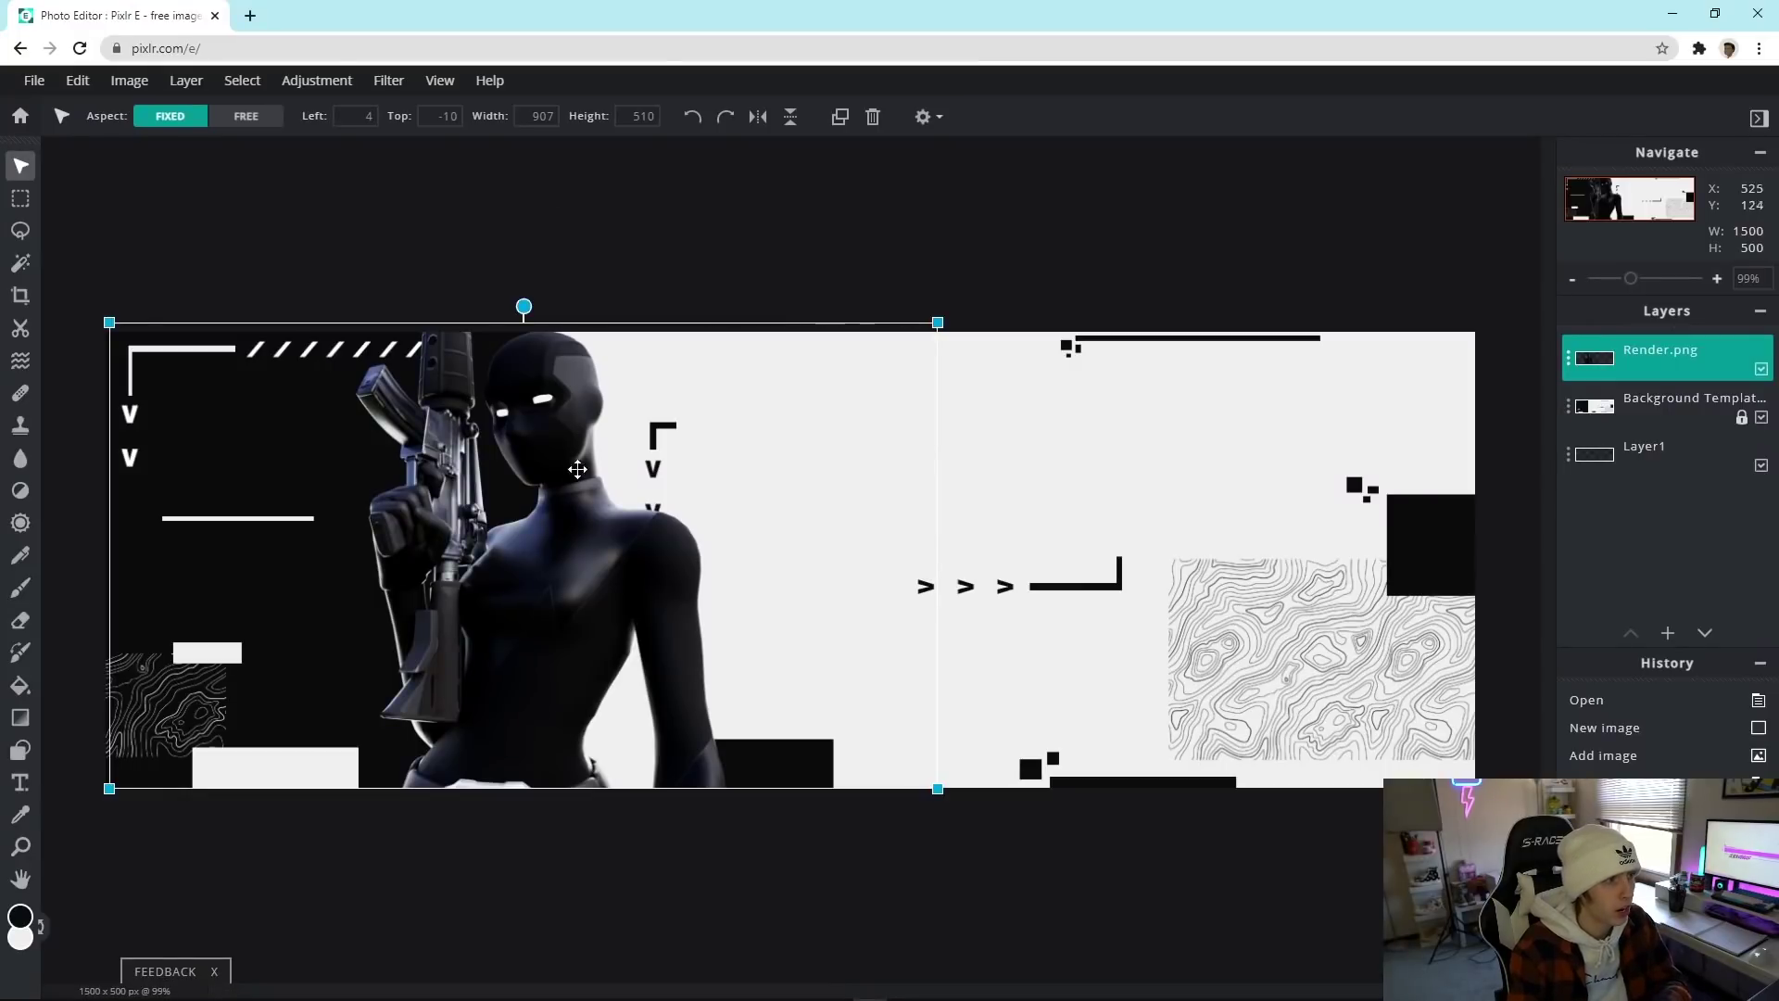
Step: Set up a drop shadow on the render: white #FFFFFF, 100% opacity, 0px blur
{"action": "left_click", "coordinate": [396, 86]}
{"action": "left_click", "coordinate": [418, 357]}
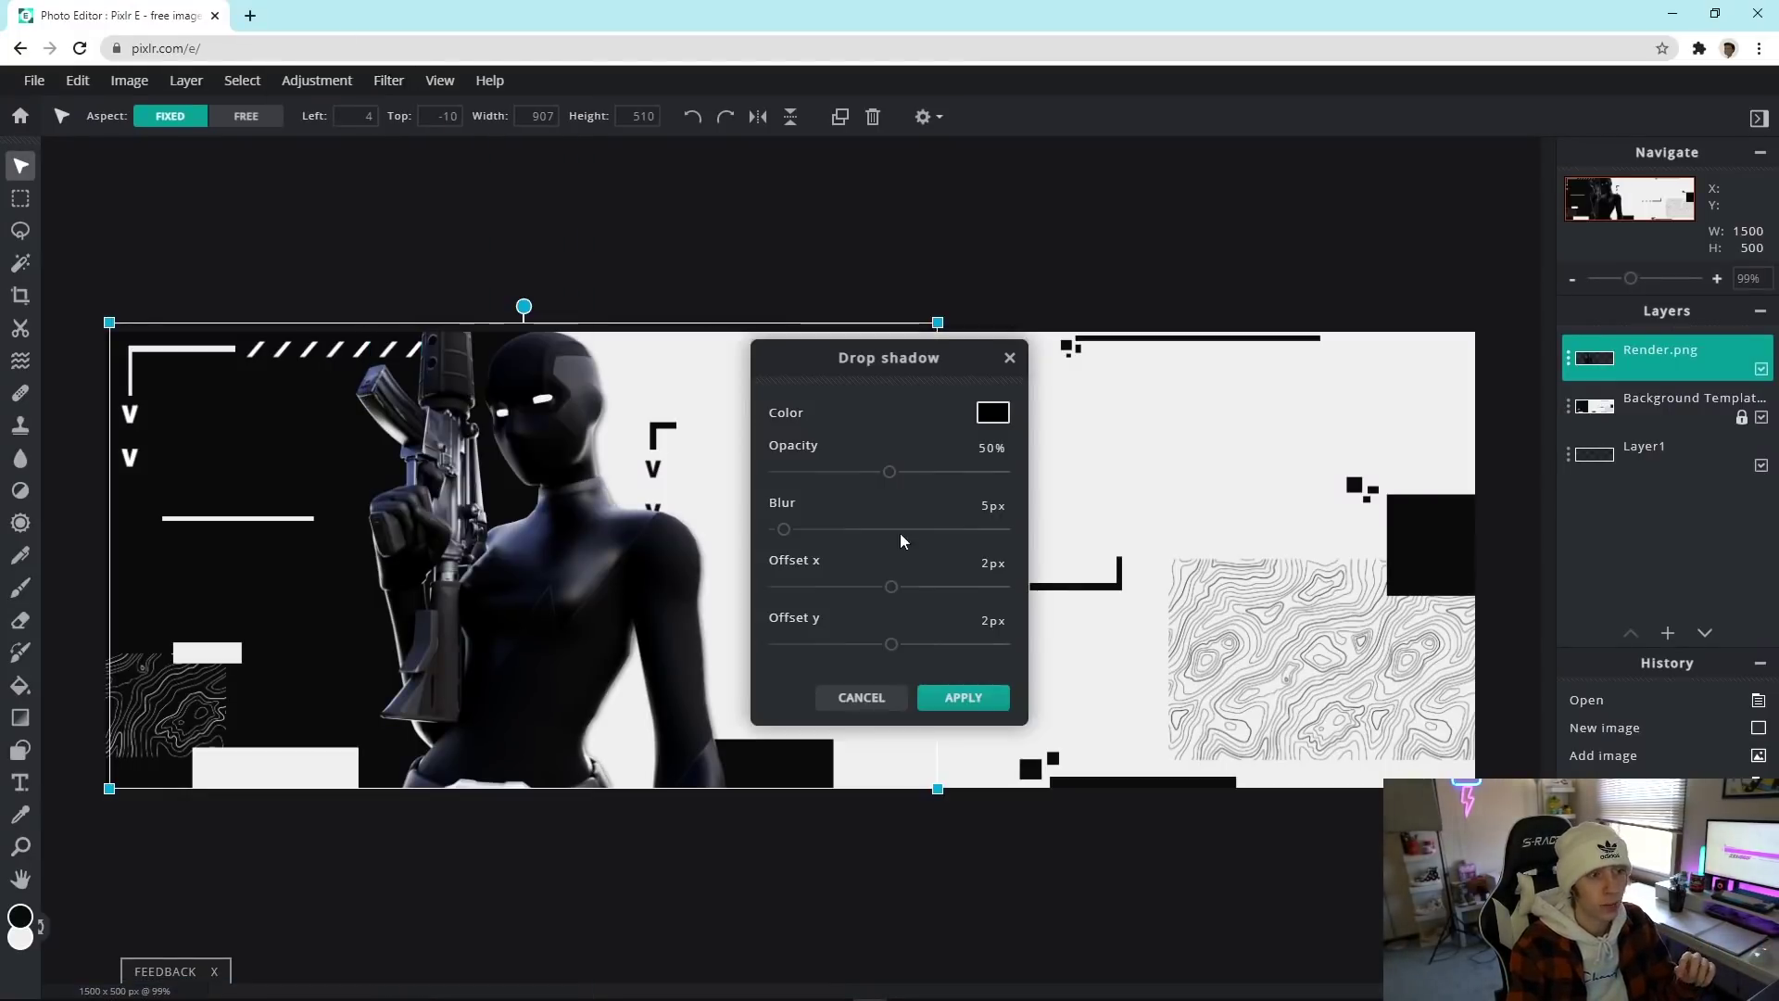
{"action": "left_click", "coordinate": [997, 420]}
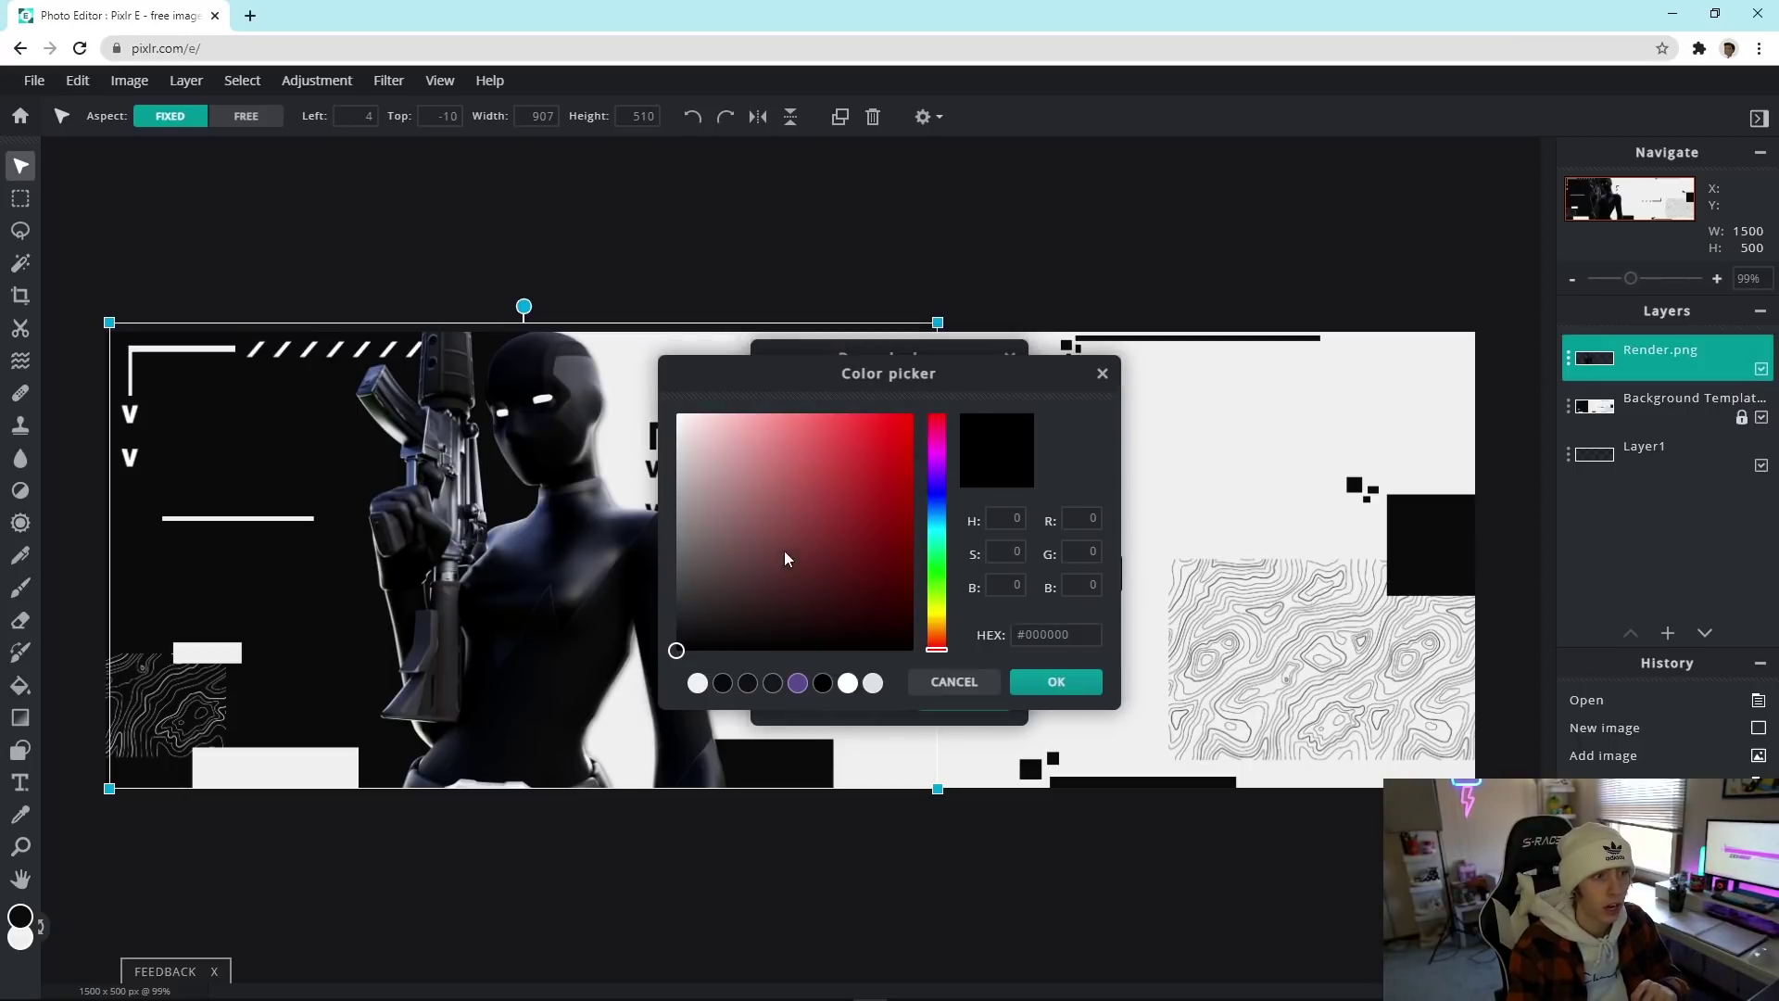
{"action": "left_click_drag", "start_coordinate": [723, 547], "coordinate": [674, 412]}
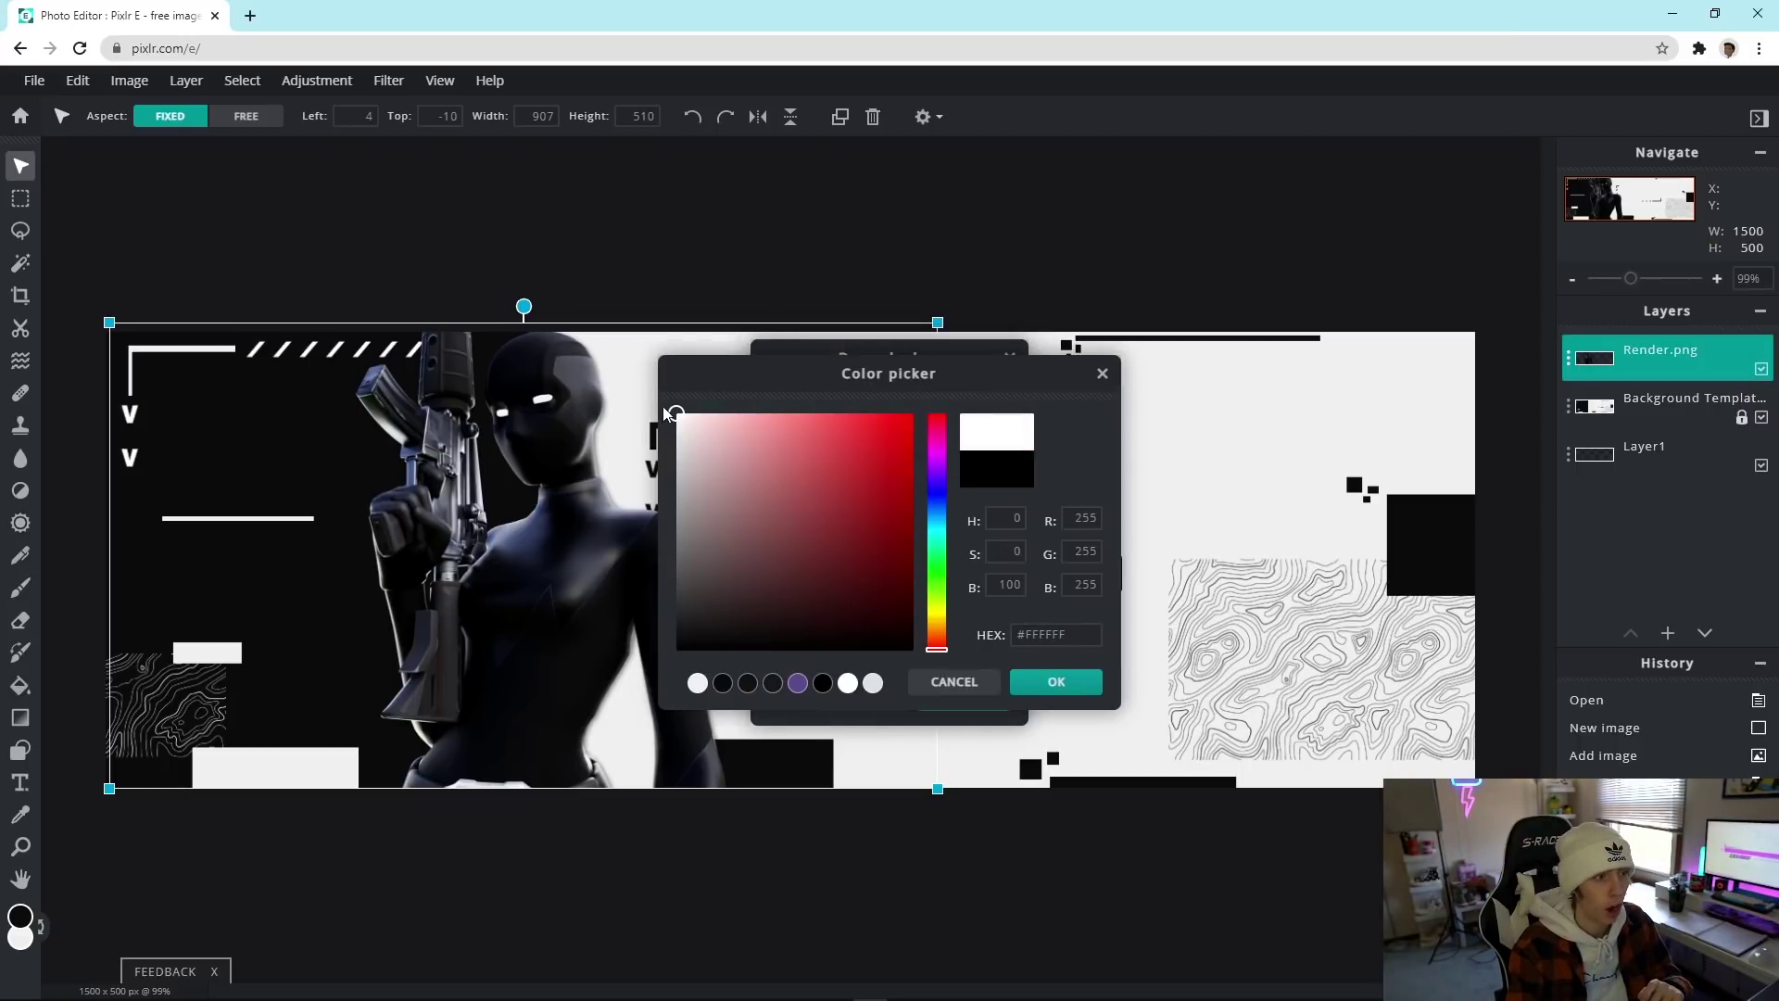
{"action": "left_click", "coordinate": [1040, 683]}
{"action": "left_click_drag", "start_coordinate": [891, 474], "coordinate": [990, 480]}
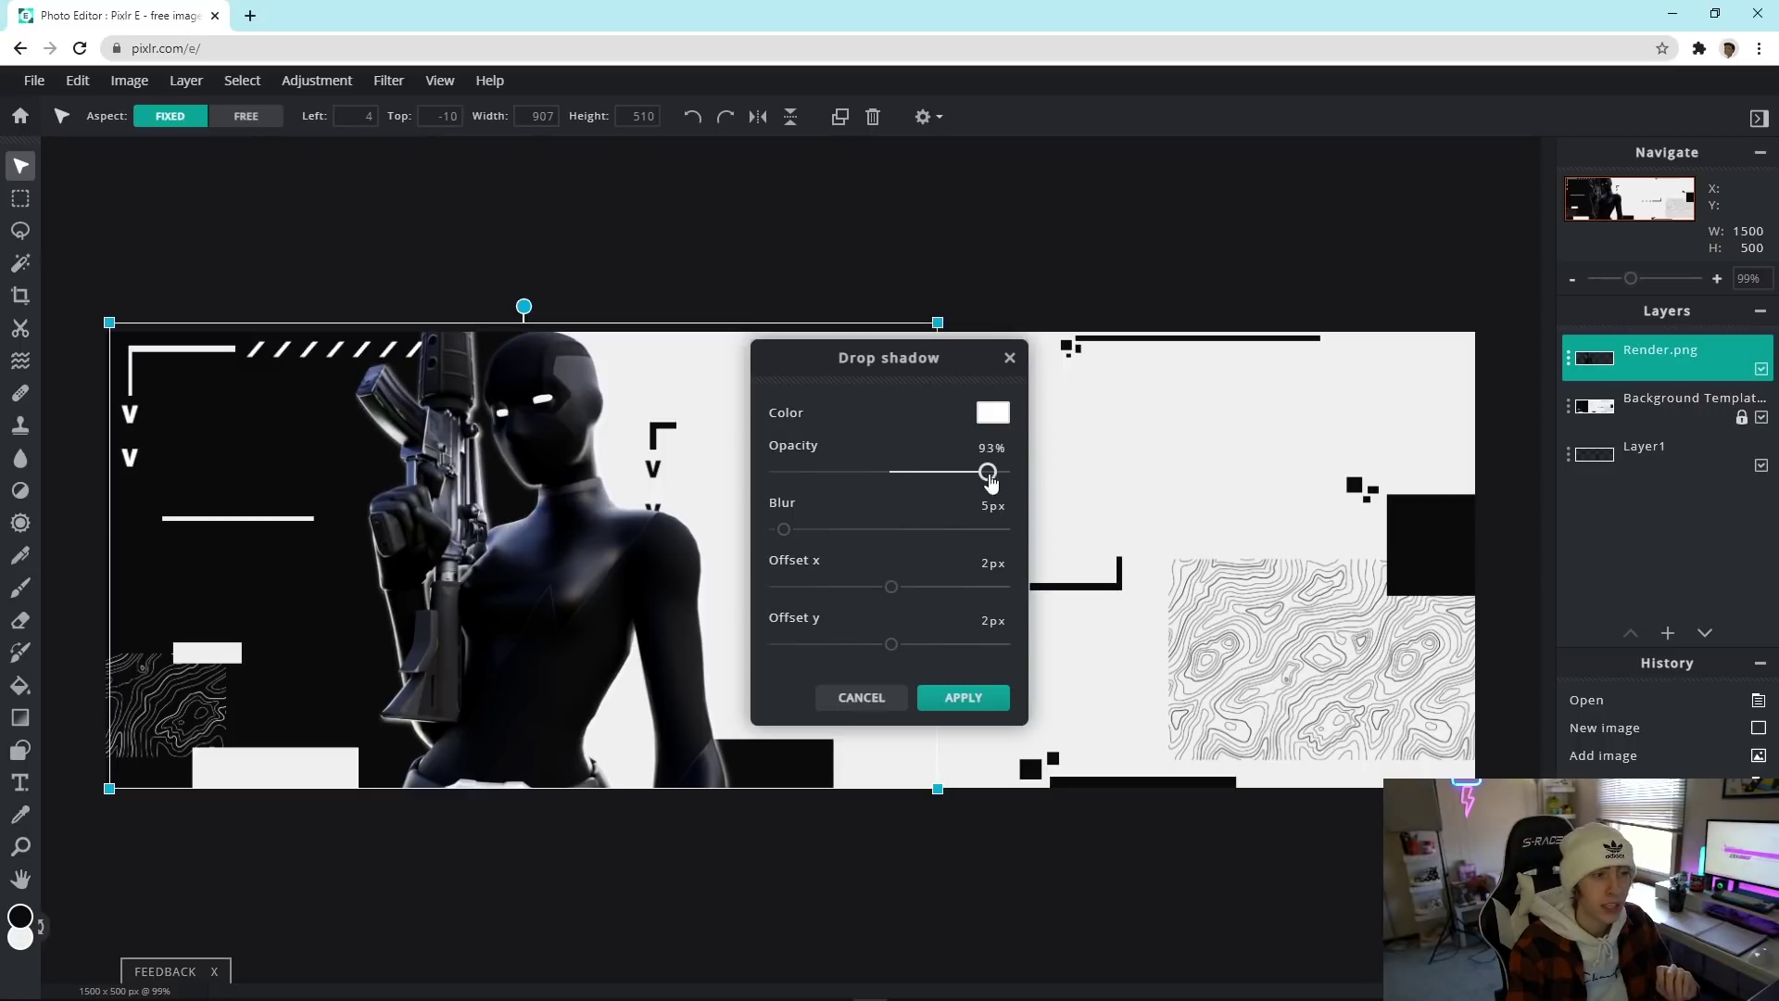
{"action": "left_click_drag", "start_coordinate": [785, 533], "coordinate": [760, 535]}
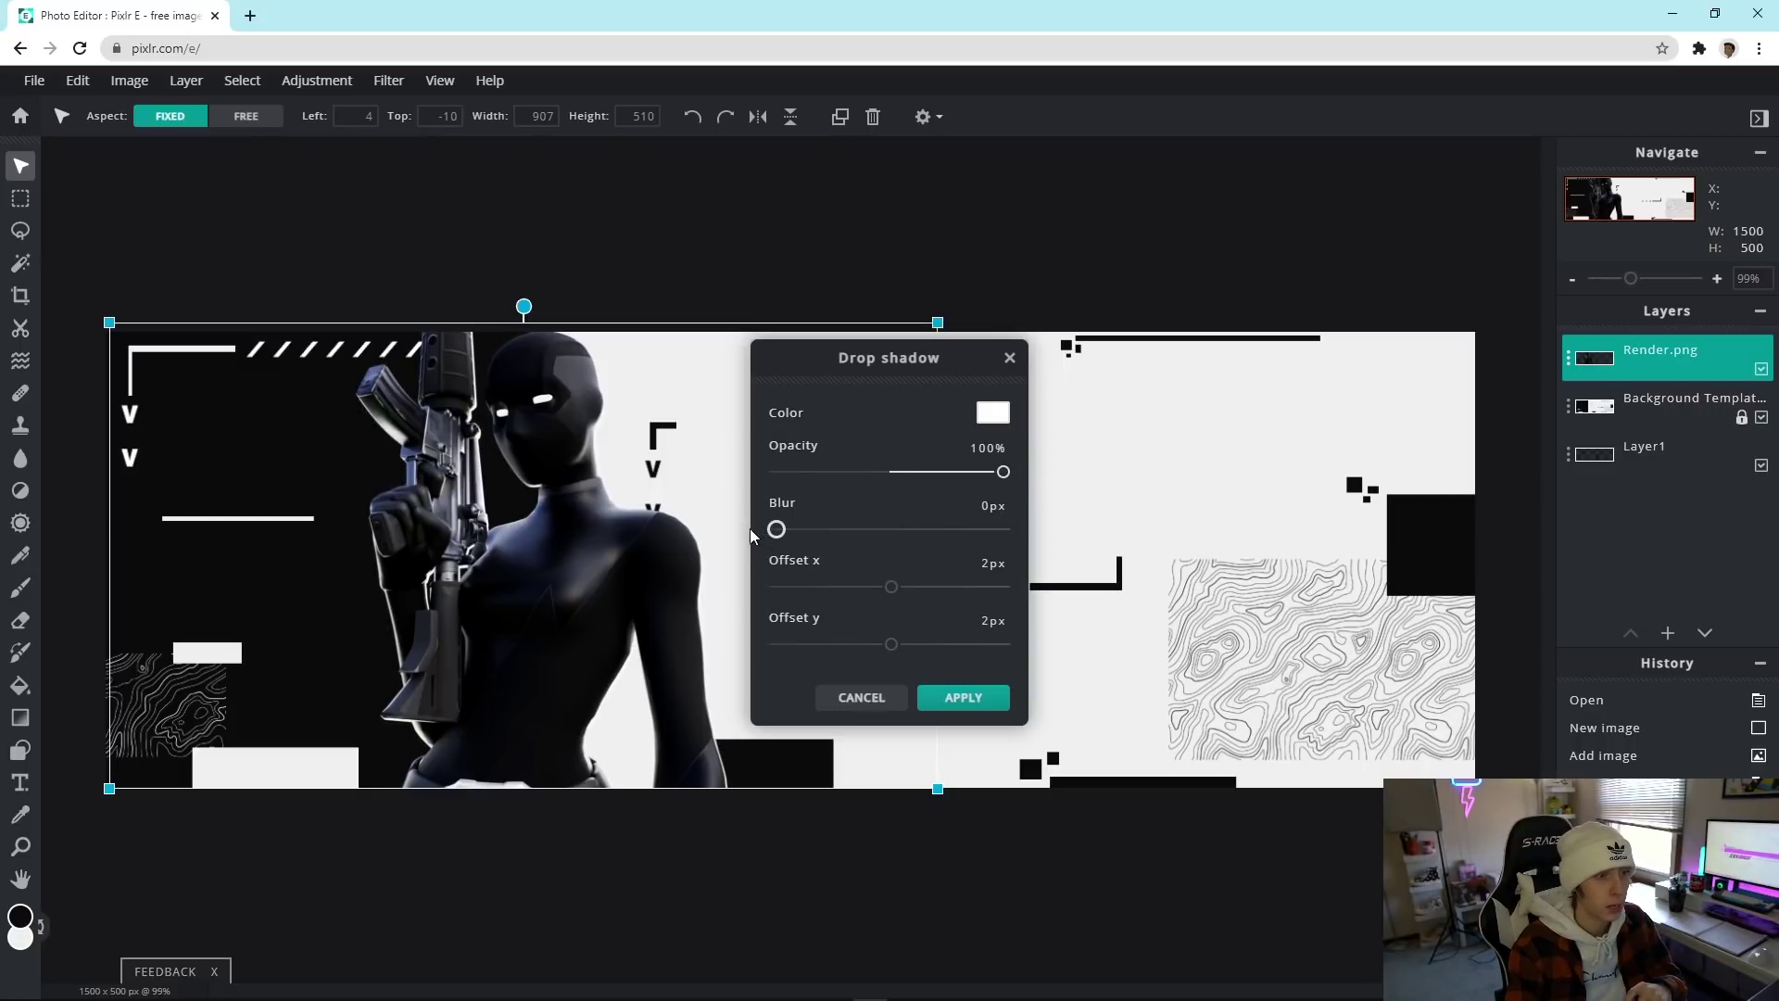
Step: Offset the shadow to x -8px, y 15px and apply it
{"action": "left_click_drag", "start_coordinate": [892, 586], "coordinate": [872, 590]}
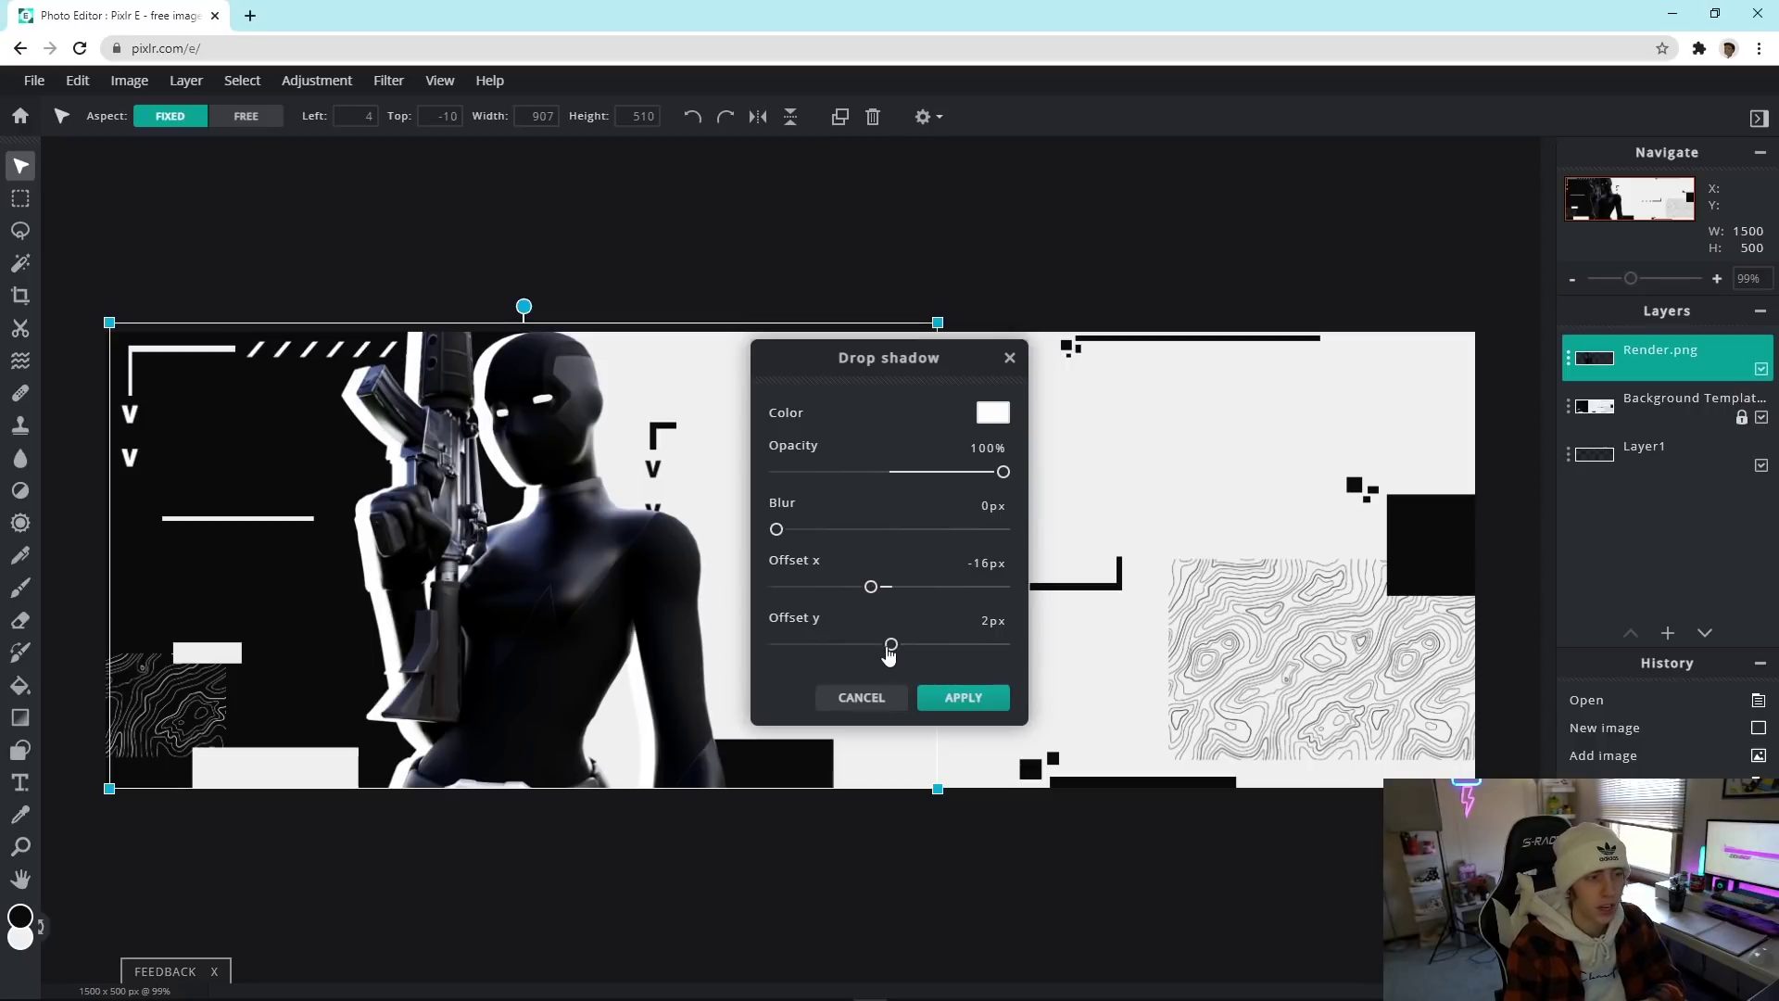
{"action": "left_click_drag", "start_coordinate": [892, 654], "coordinate": [908, 653]}
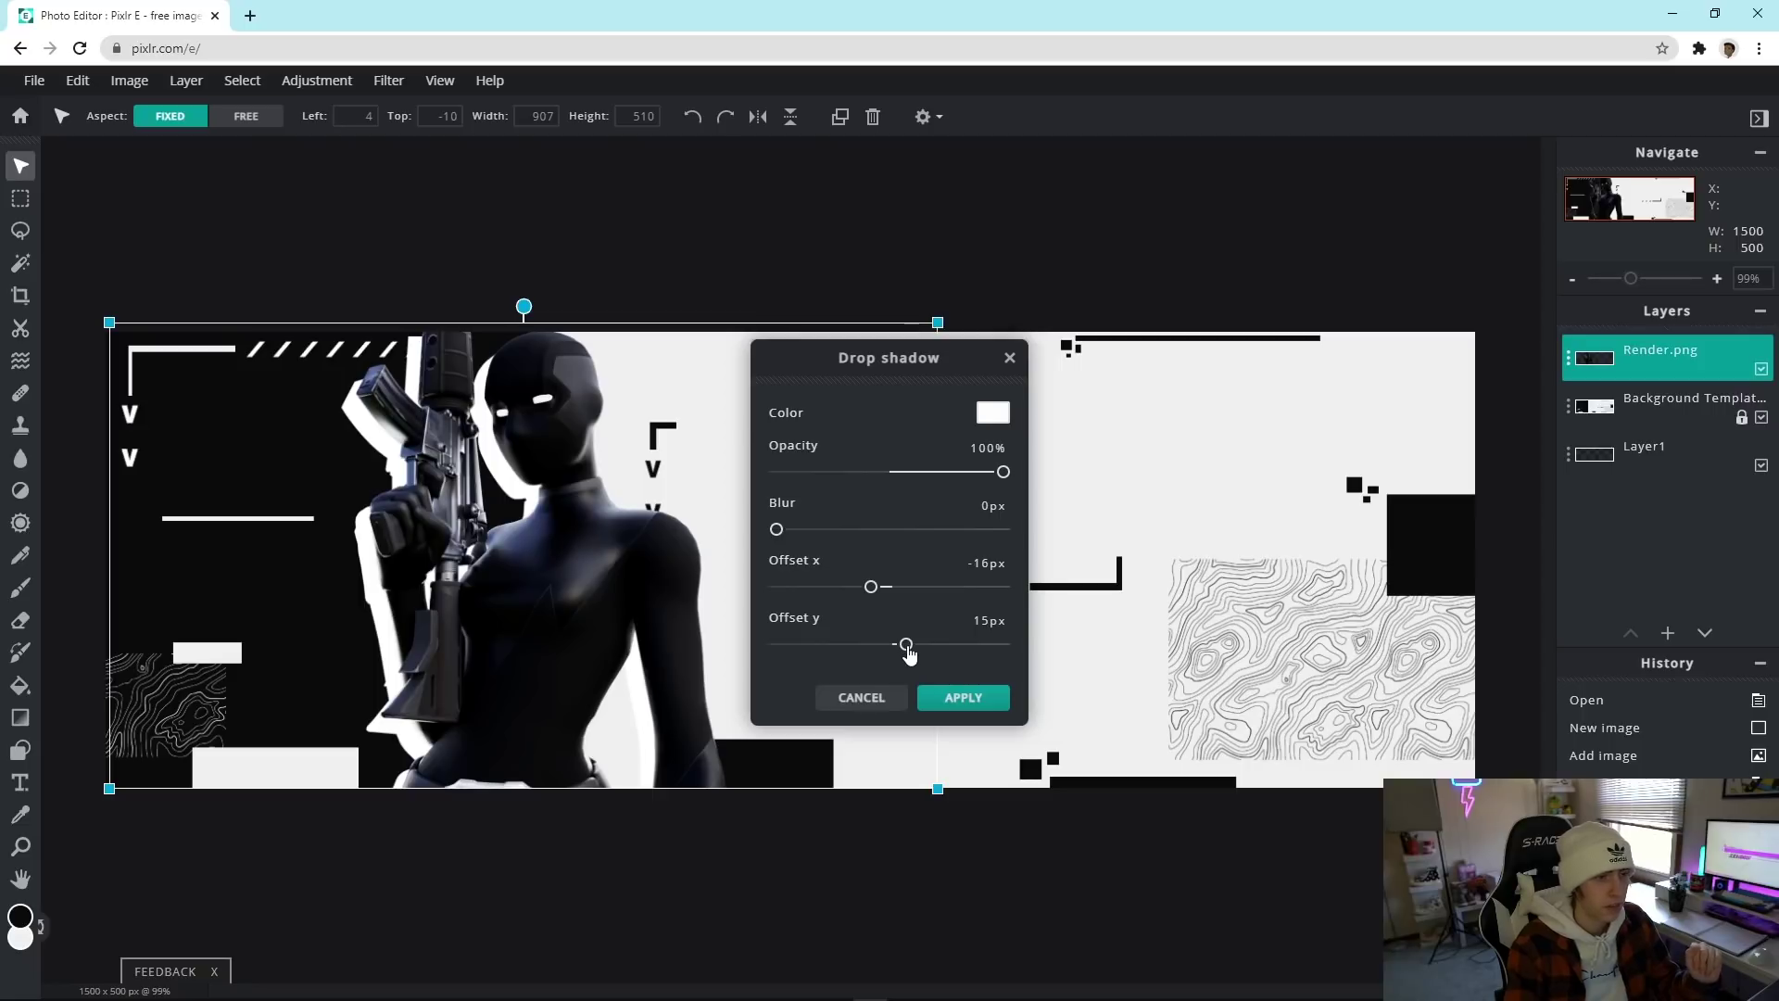
{"action": "left_click_drag", "start_coordinate": [871, 588], "coordinate": [883, 599]}
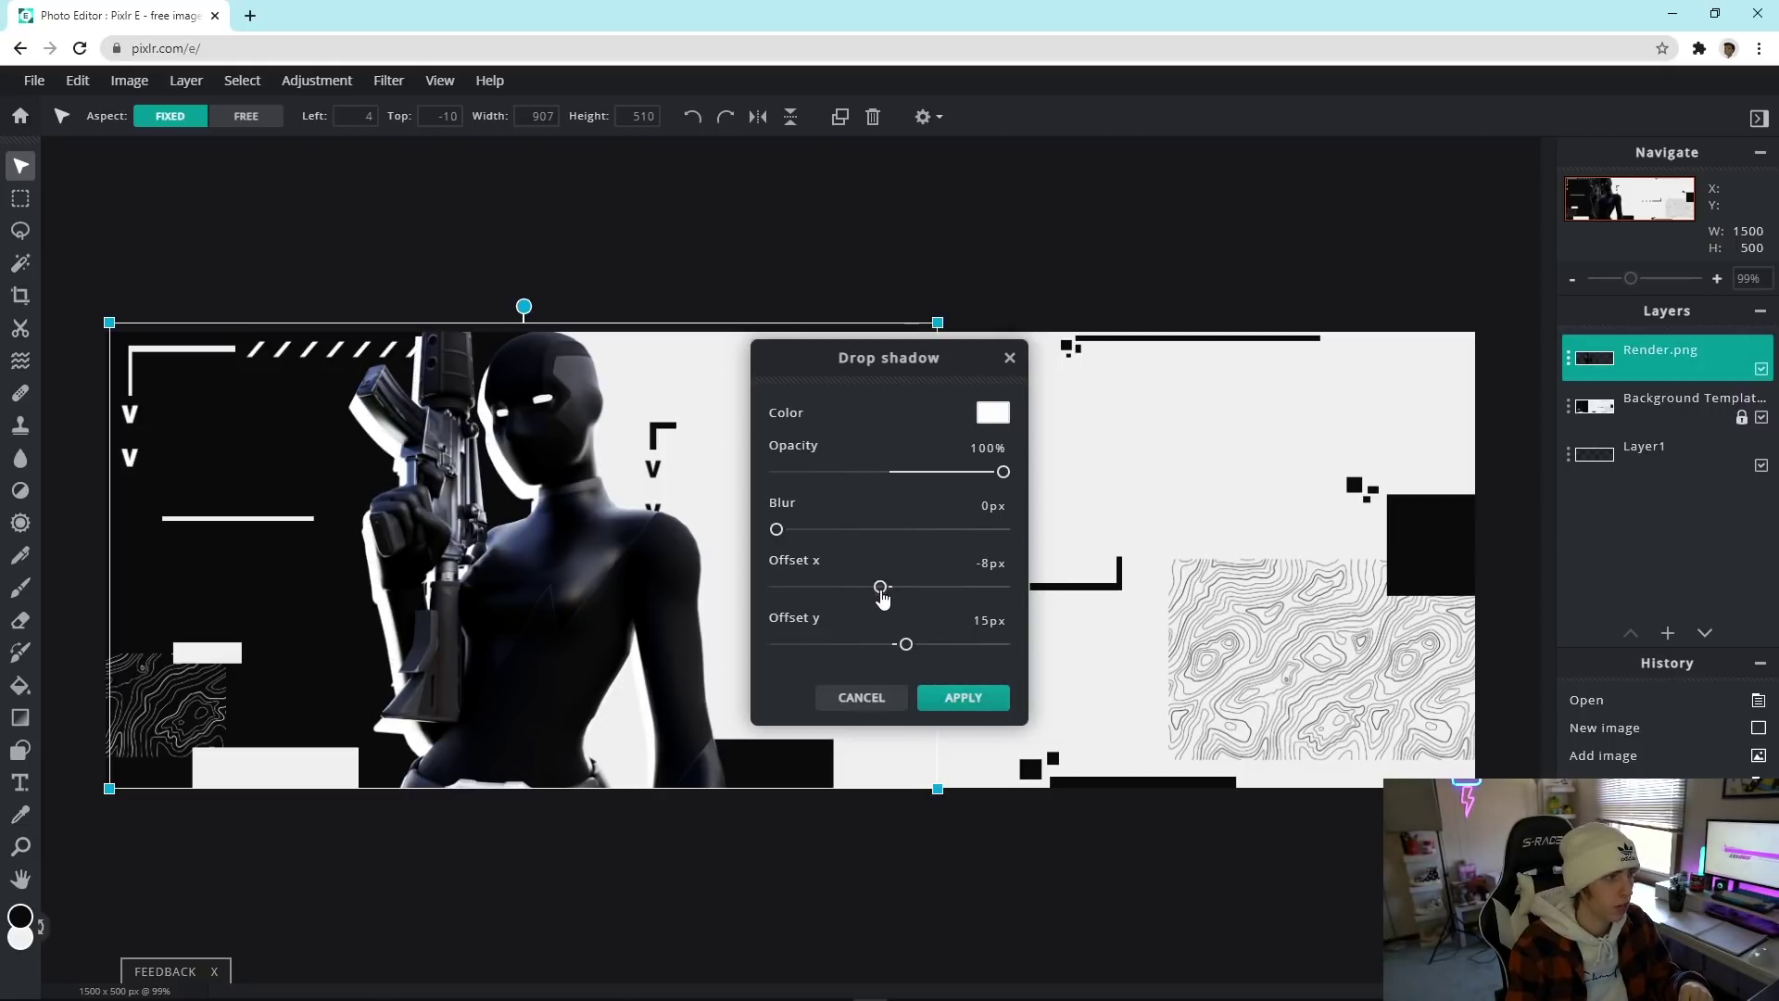
{"action": "left_click", "coordinate": [987, 703]}
{"action": "left_click", "coordinate": [990, 708]}
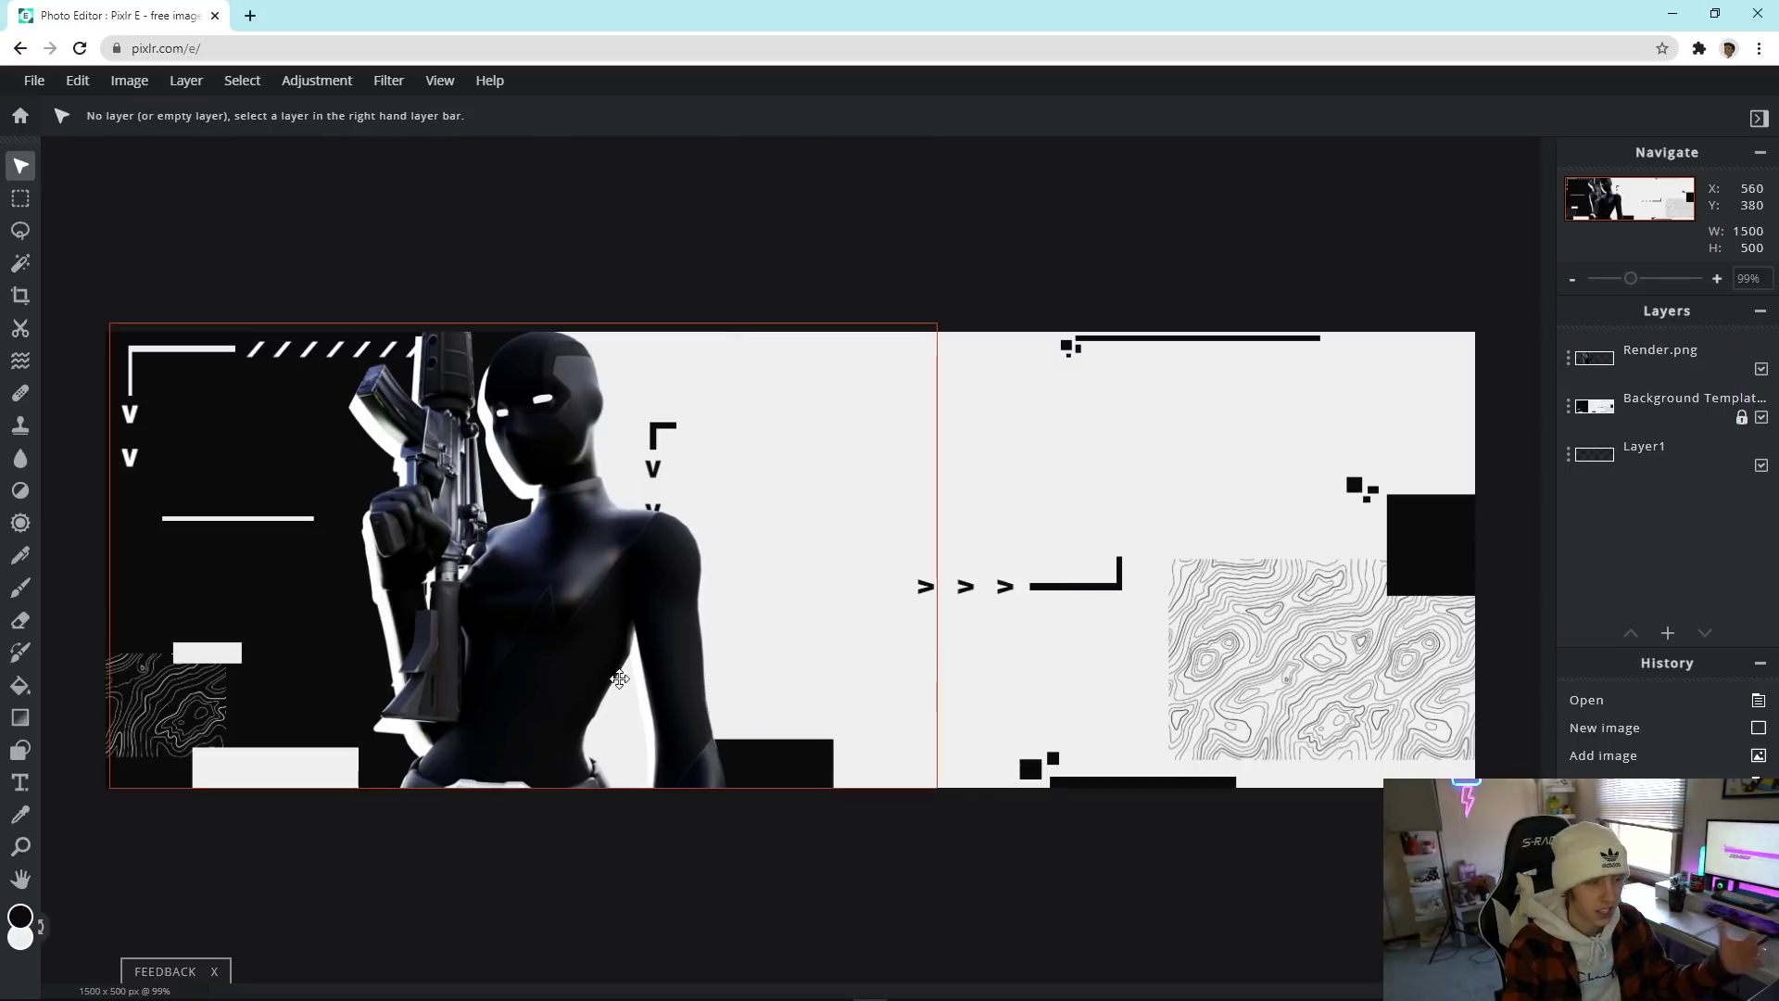
Step: Reselect Render.png and undo the last step from the Edit menu
{"action": "left_click", "coordinate": [481, 563]}
{"action": "left_click", "coordinate": [78, 81]}
{"action": "left_click", "coordinate": [88, 108]}
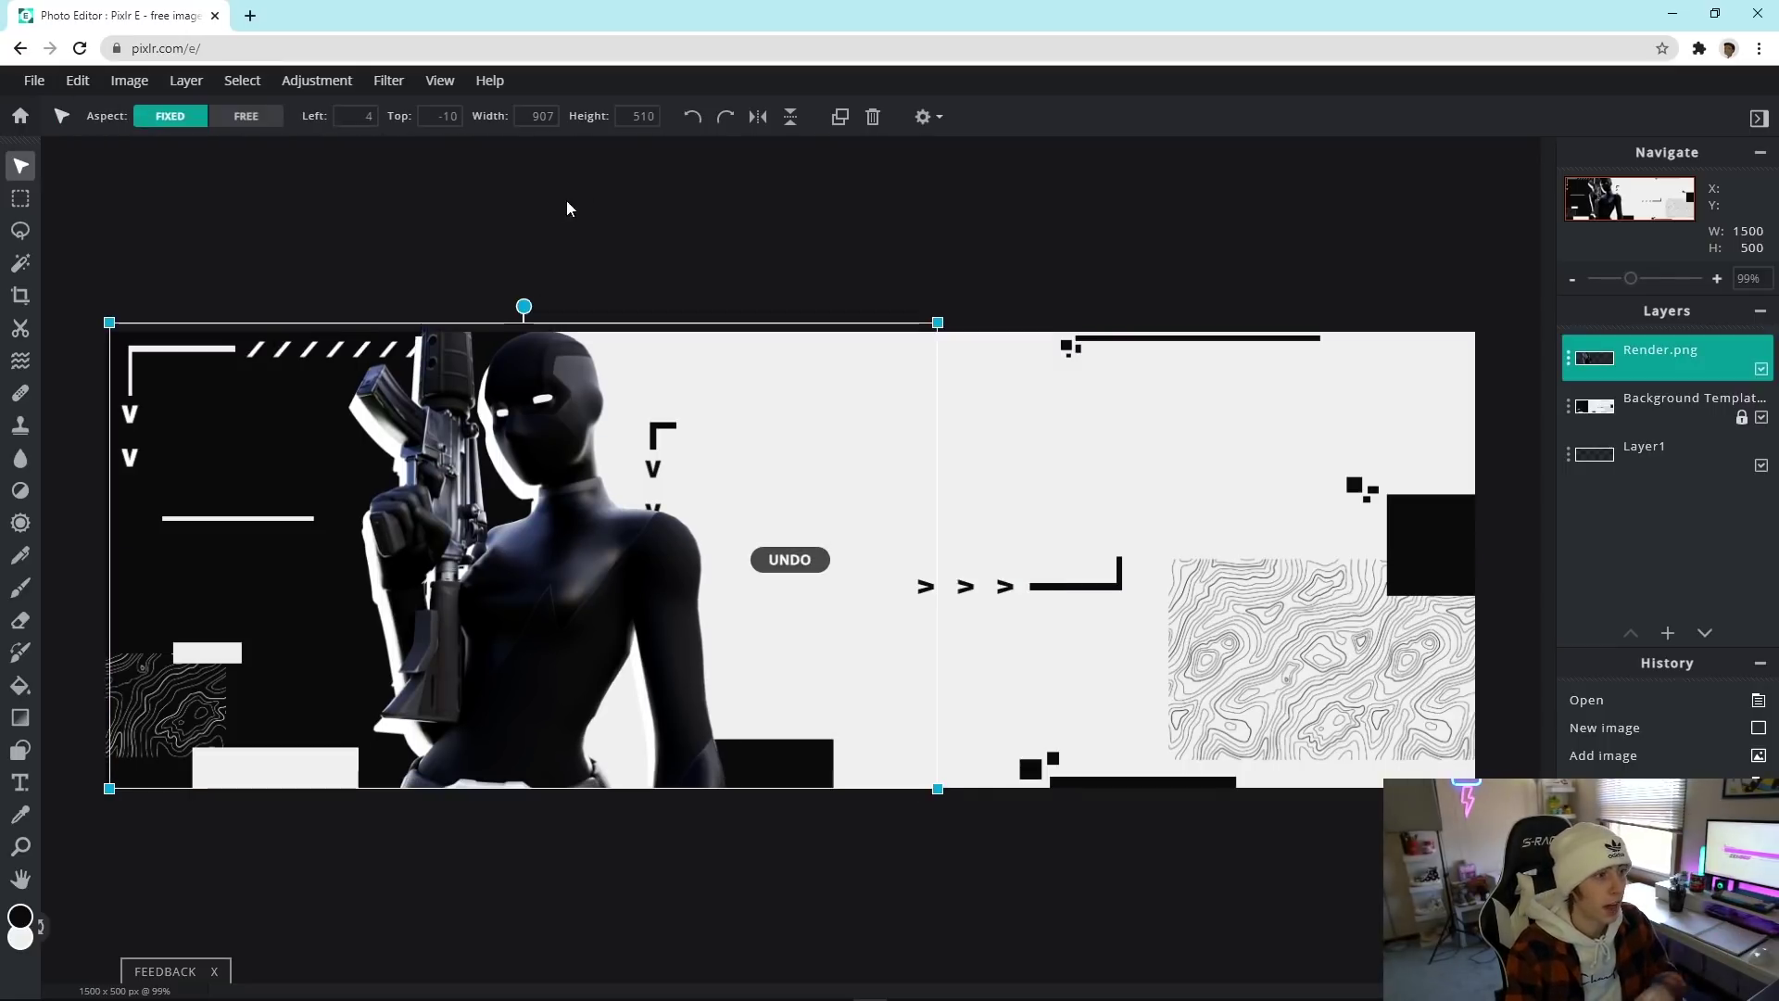
{"action": "left_click", "coordinate": [567, 208]}
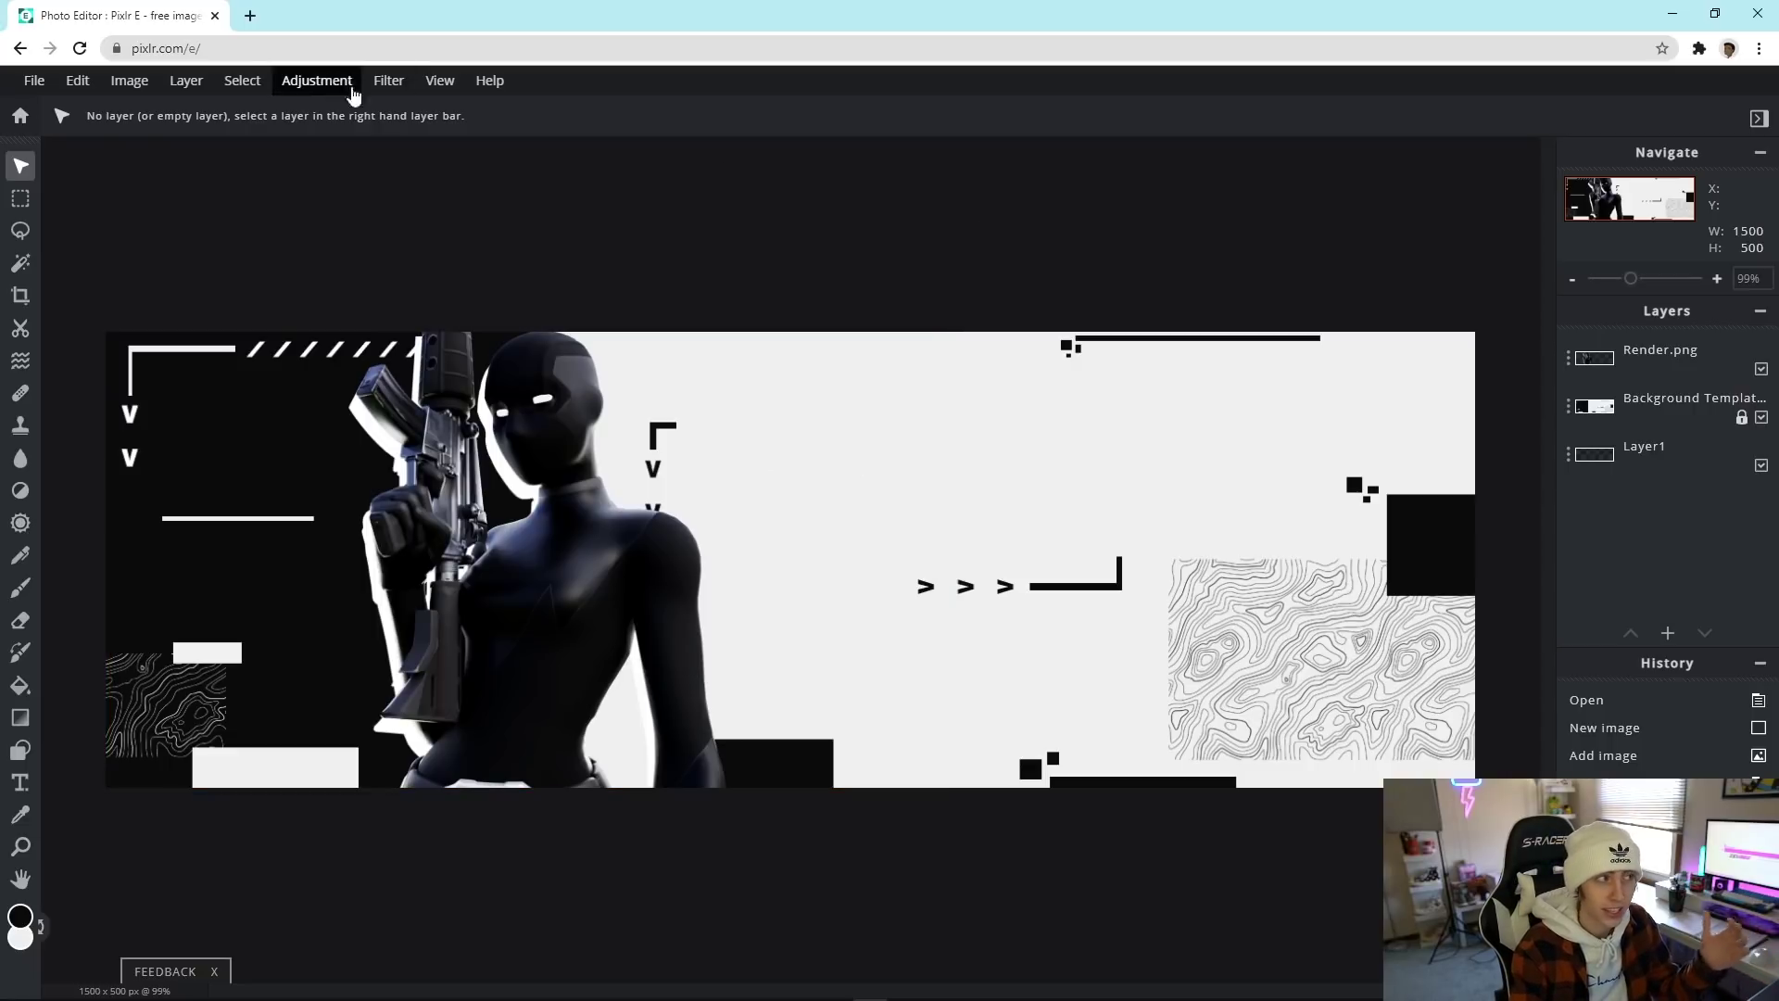
Step: Add a placeholder text layer in the Stretchpr font, dismissing an ad popup
{"action": "left_click", "coordinate": [21, 783]}
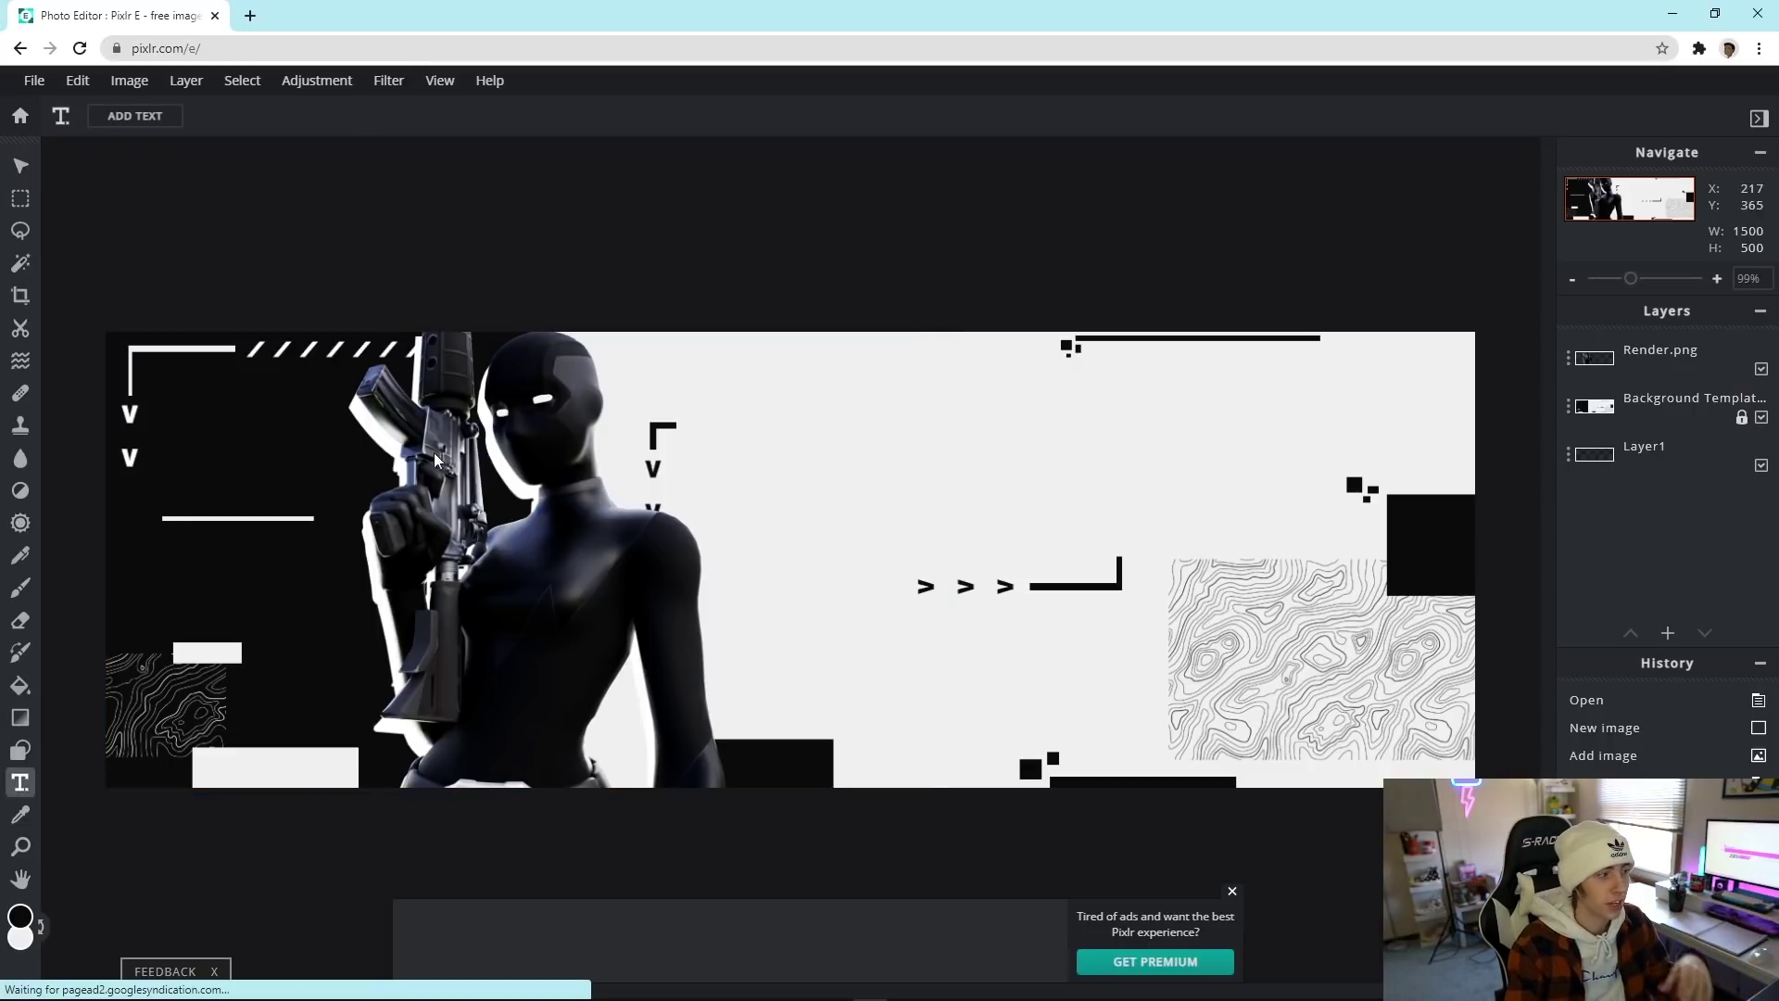
{"action": "left_click", "coordinate": [1227, 888]}
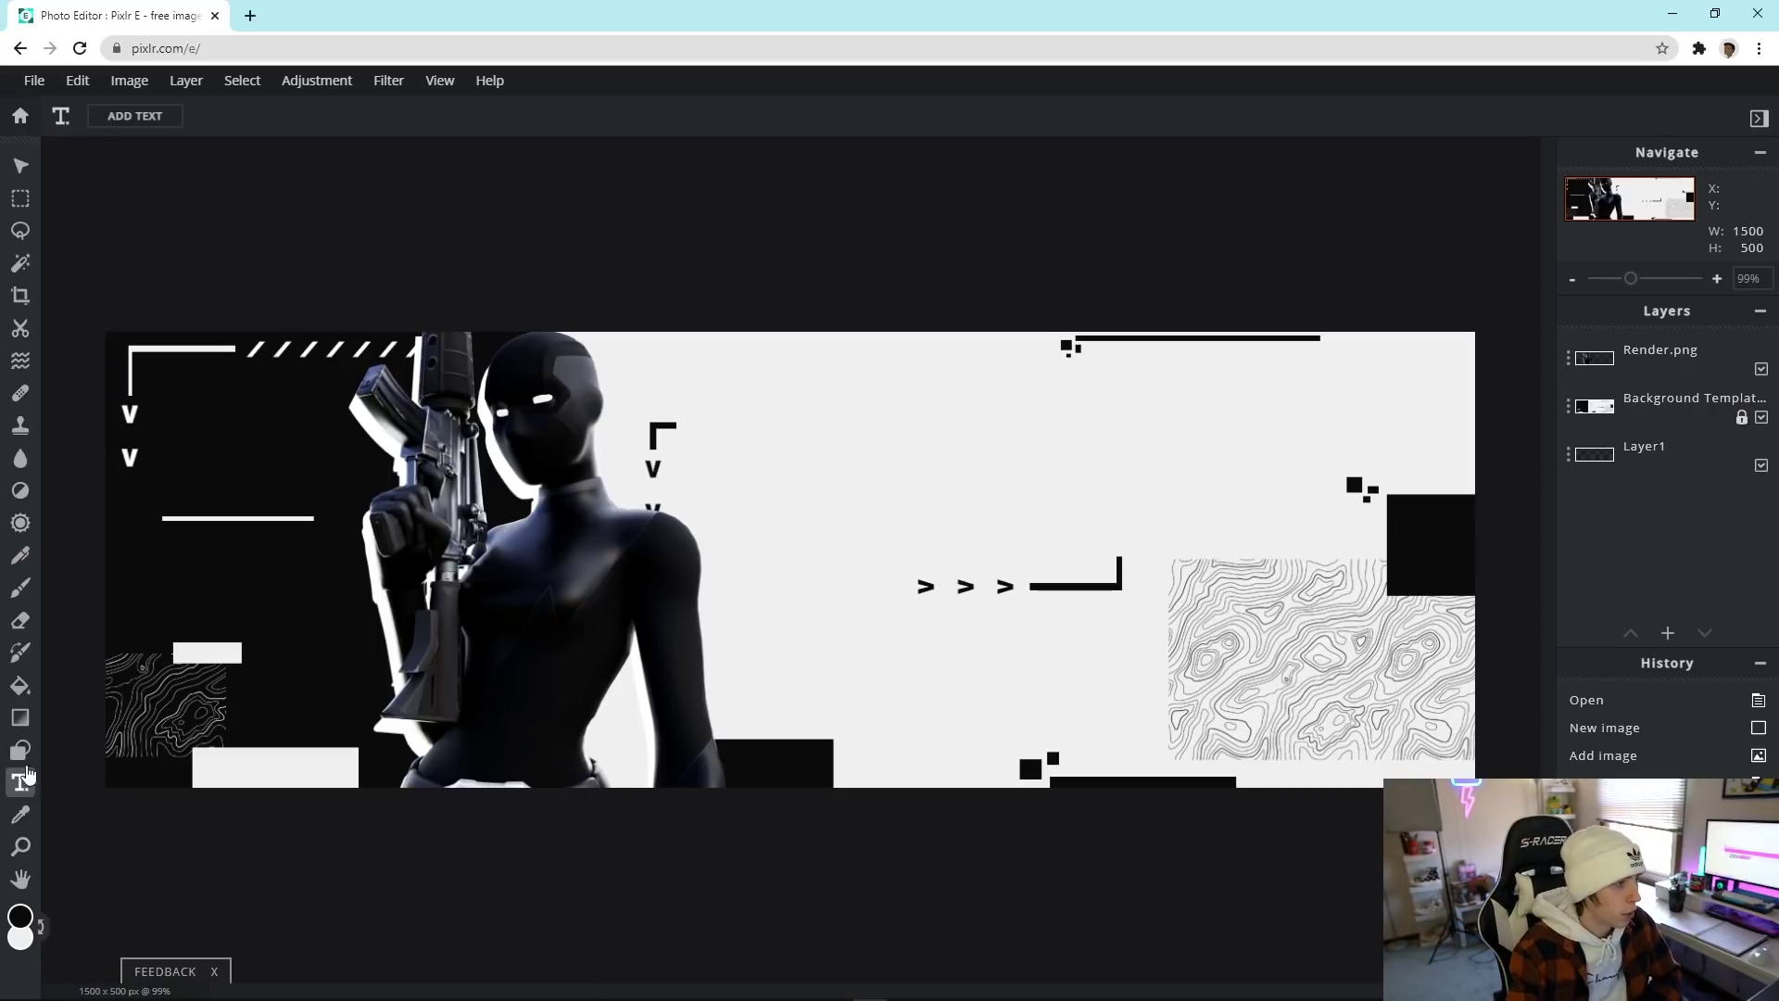
{"action": "left_click", "coordinate": [133, 117]}
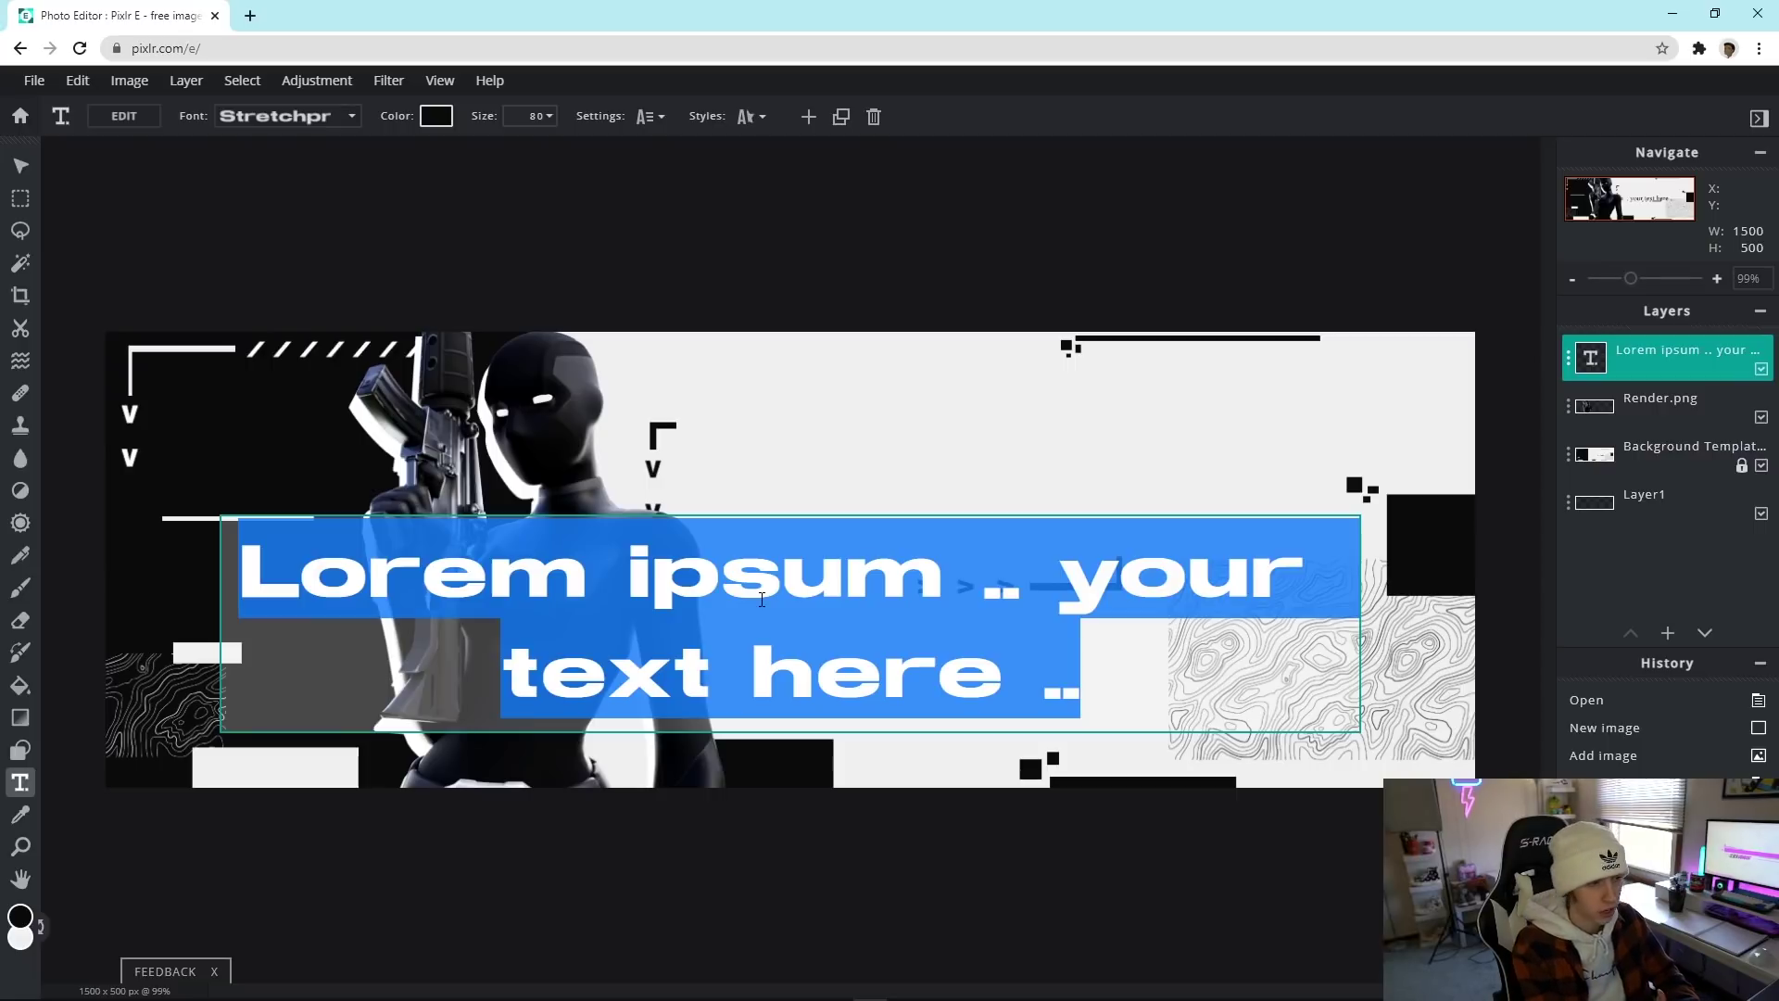
{"action": "left_click", "coordinate": [298, 121]}
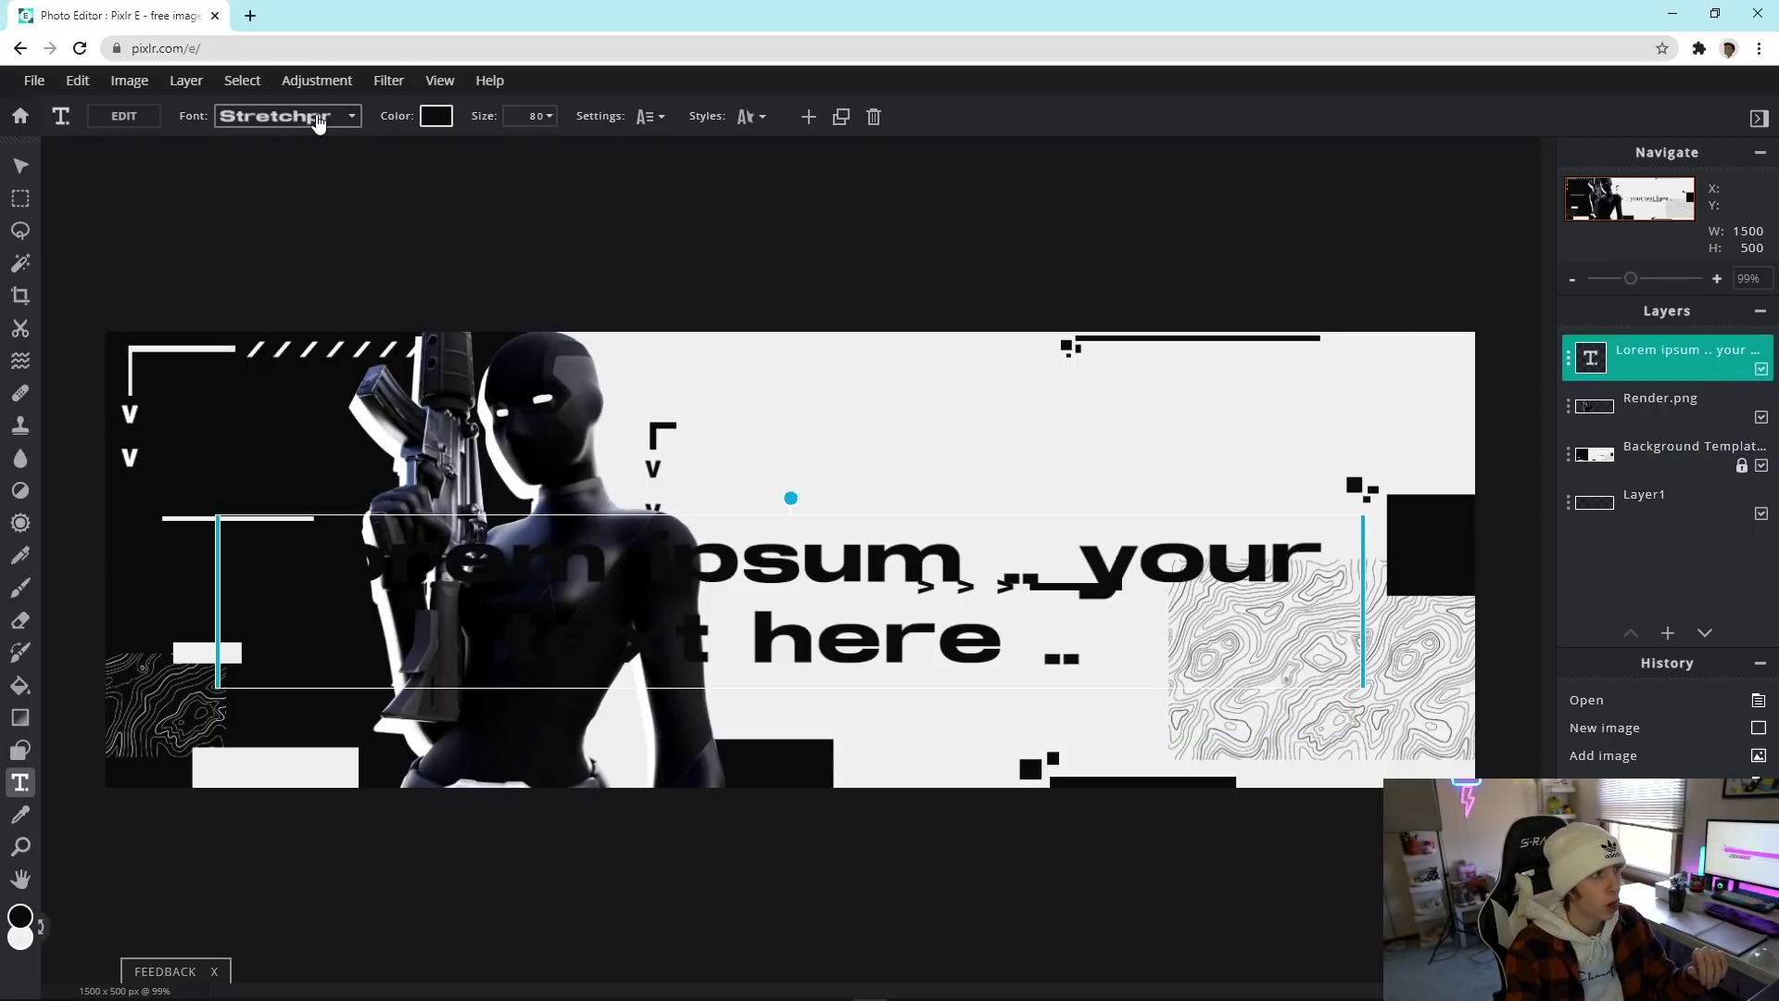
{"action": "left_click", "coordinate": [318, 119]}
{"action": "left_click", "coordinate": [984, 621]}
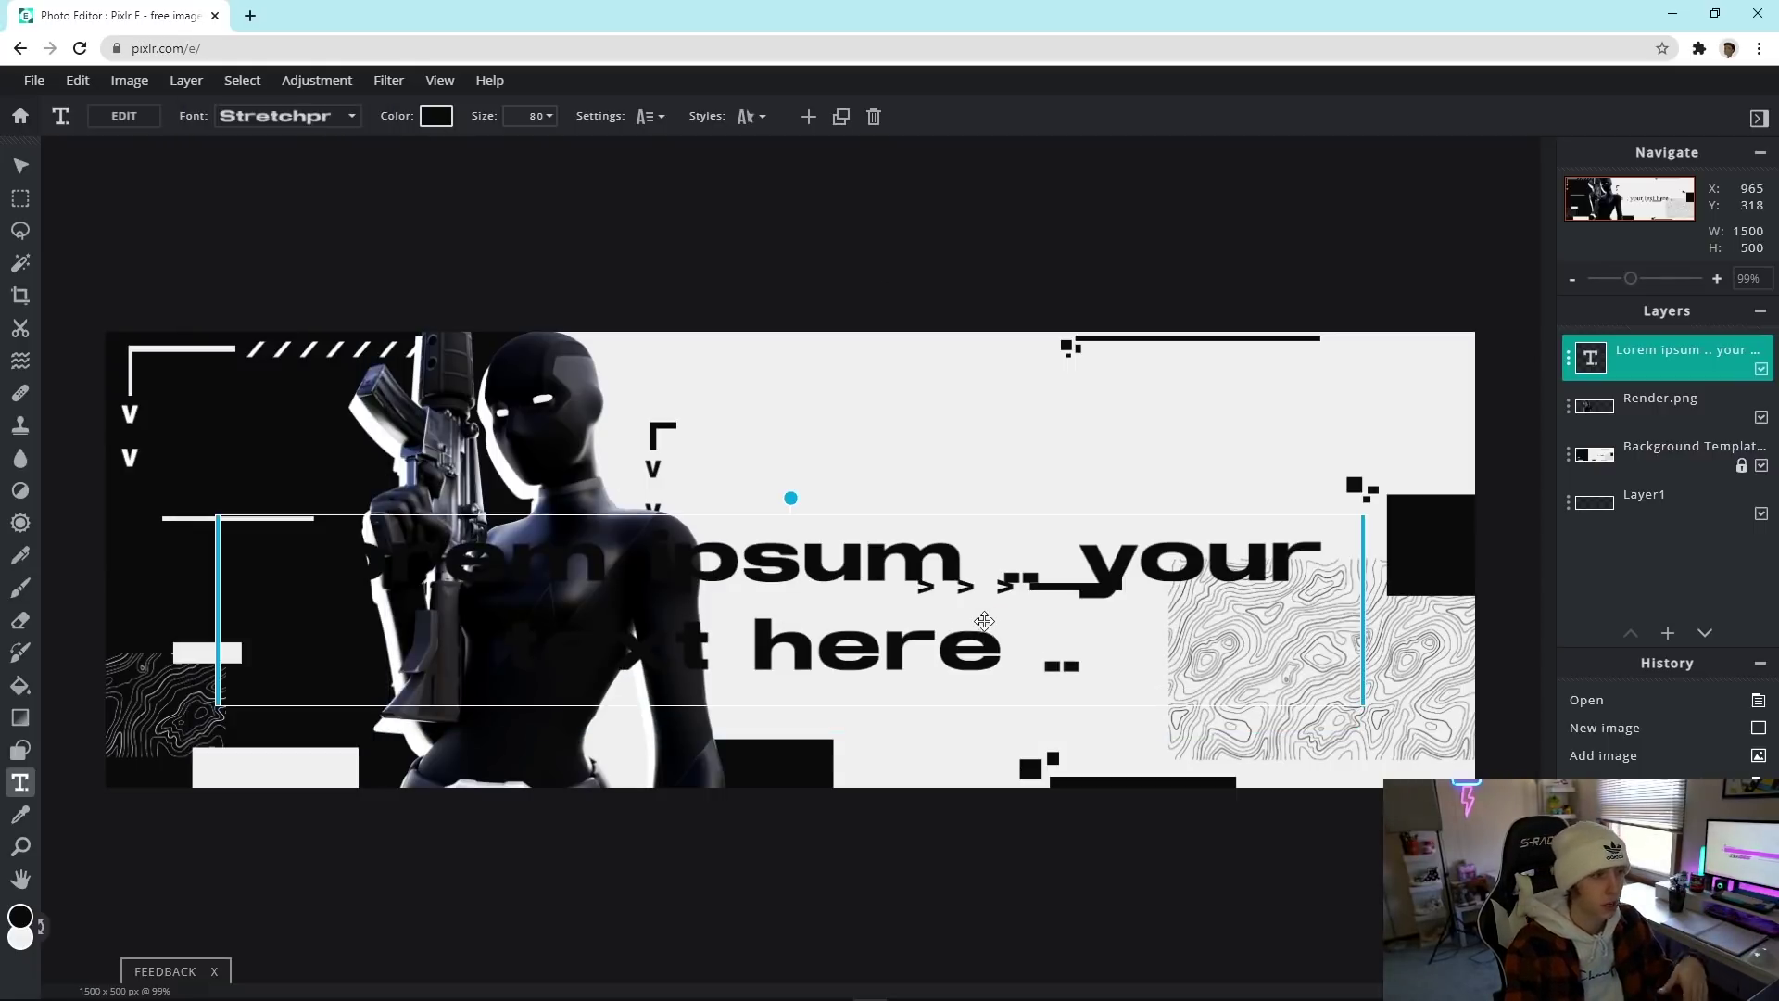
Step: Replace the placeholder text with ICE and move it up and right
{"action": "double_click", "coordinate": [955, 618]}
{"action": "key", "text": "BackSpace"}
{"action": "type", "text": "IC"}
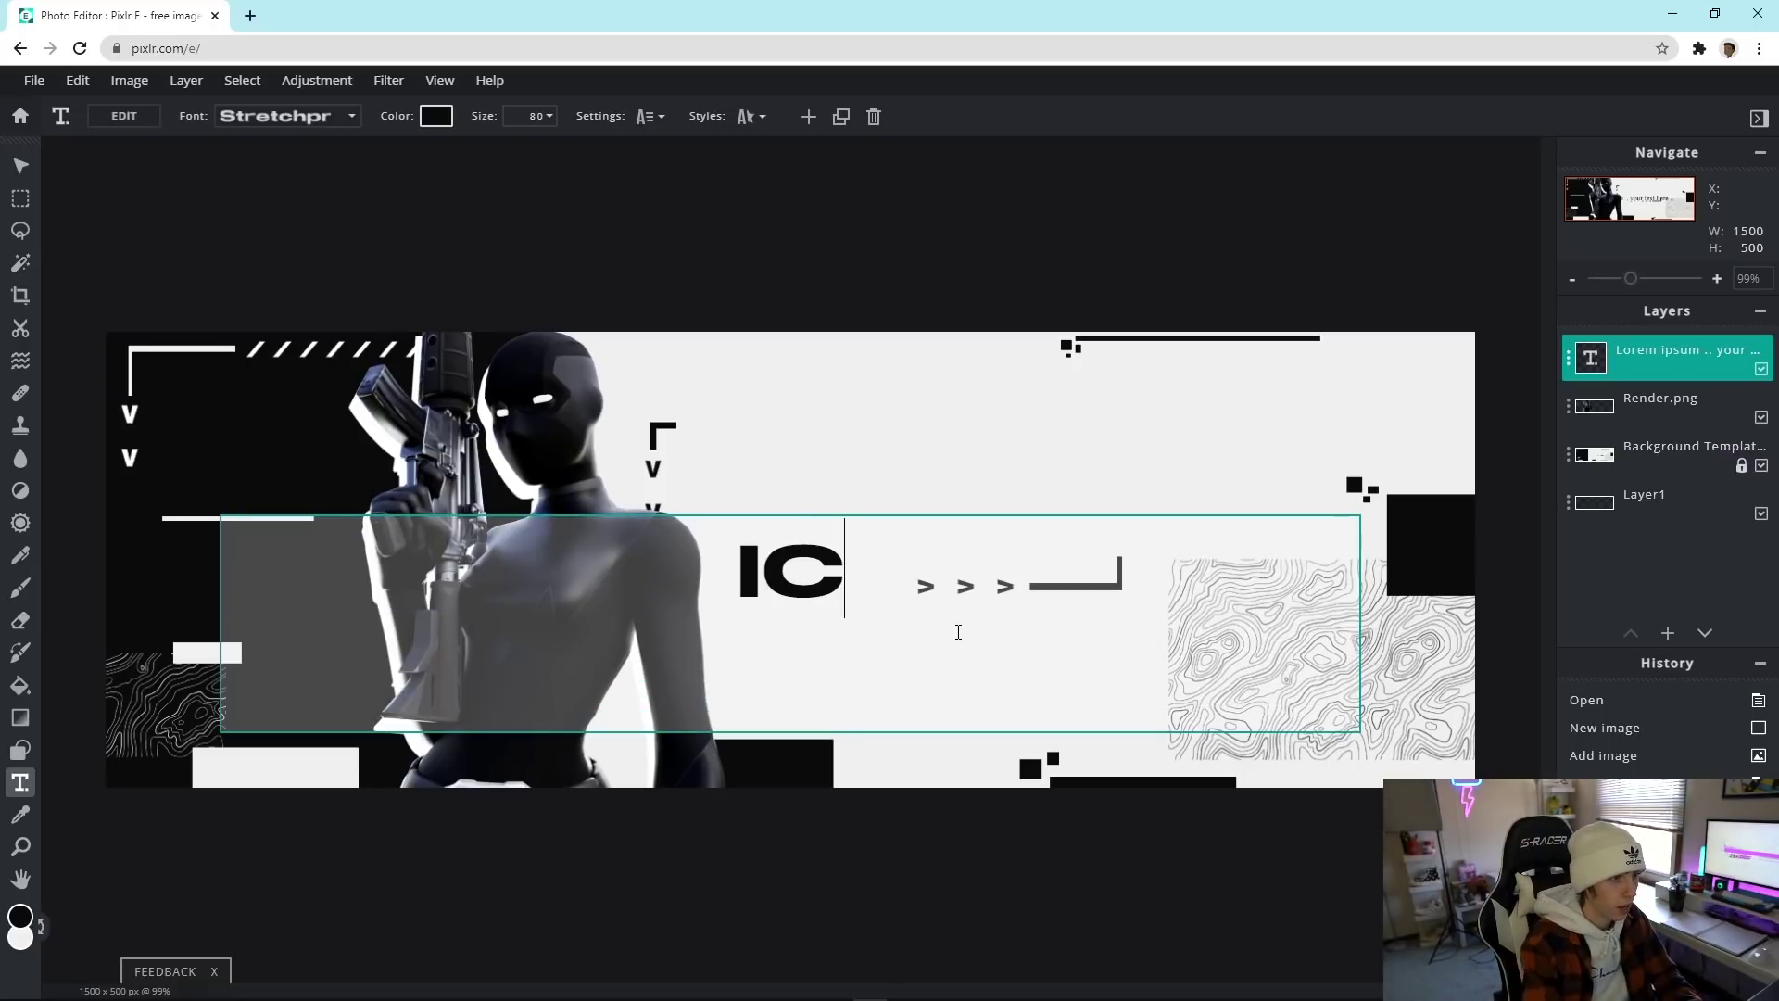
{"action": "type", "text": "Ev"}
{"action": "left_click_drag", "start_coordinate": [797, 565], "coordinate": [860, 503]}
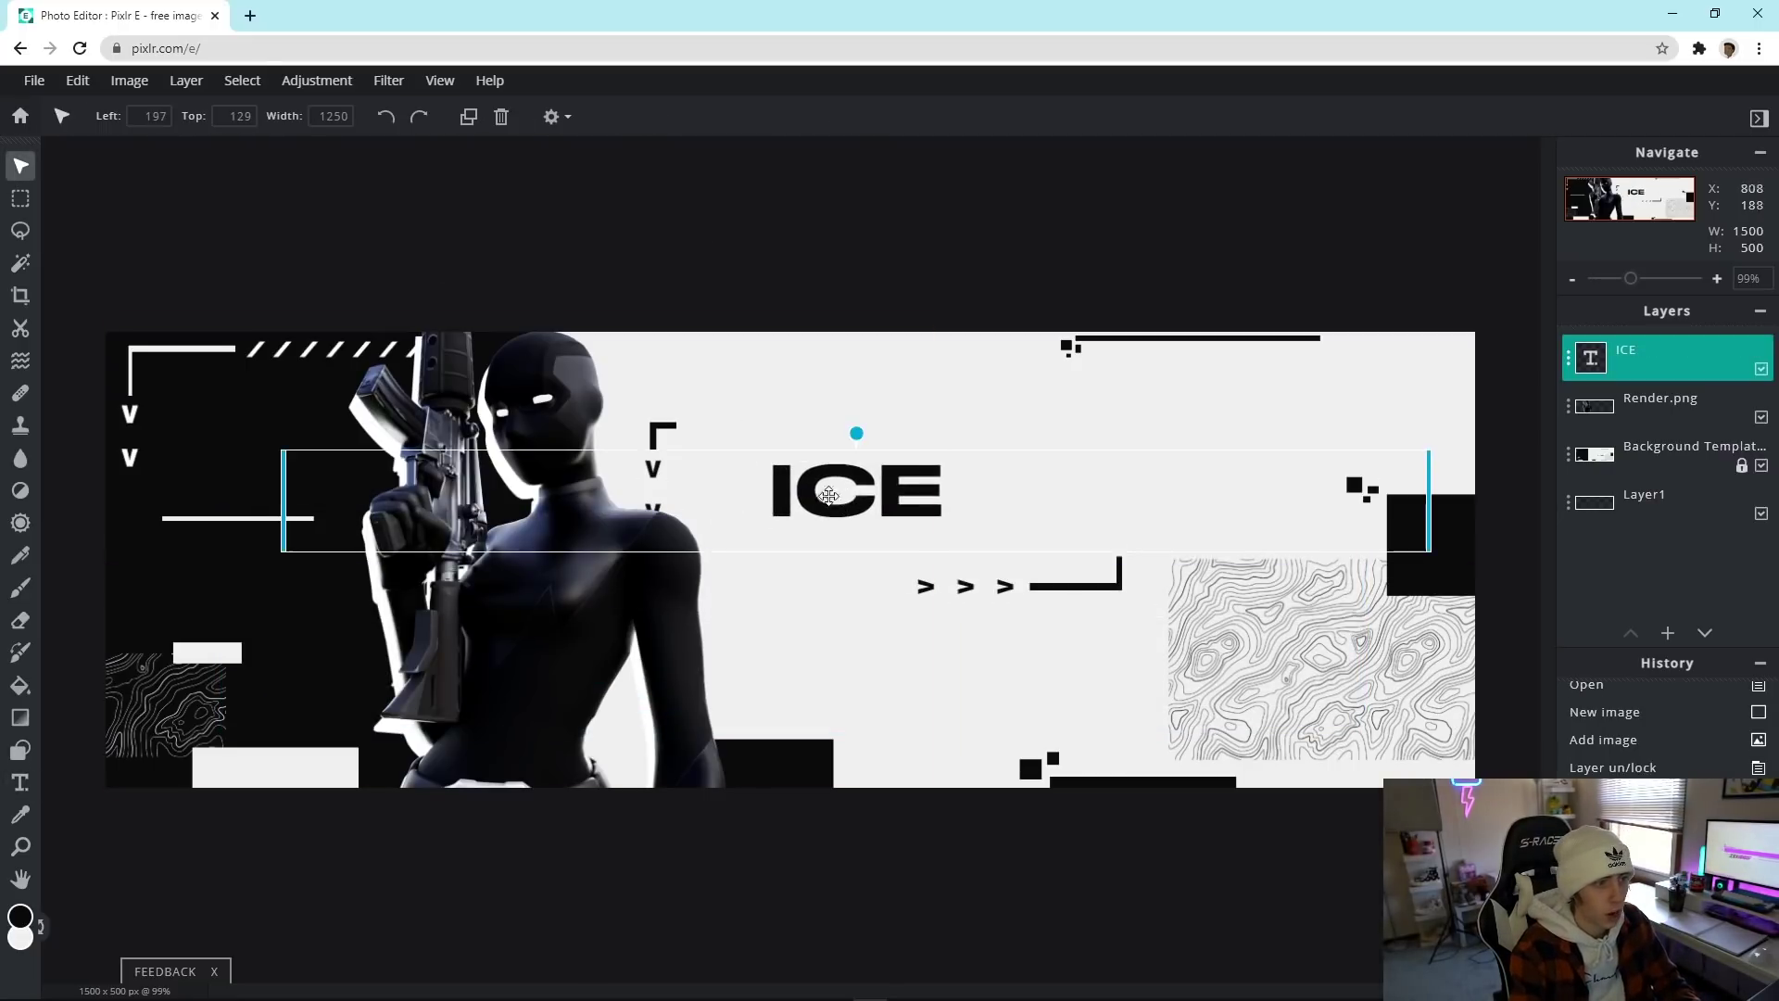
Step: Enlarge ICE from size 80 to 192 and position it across the centre
{"action": "left_click", "coordinate": [20, 783]}
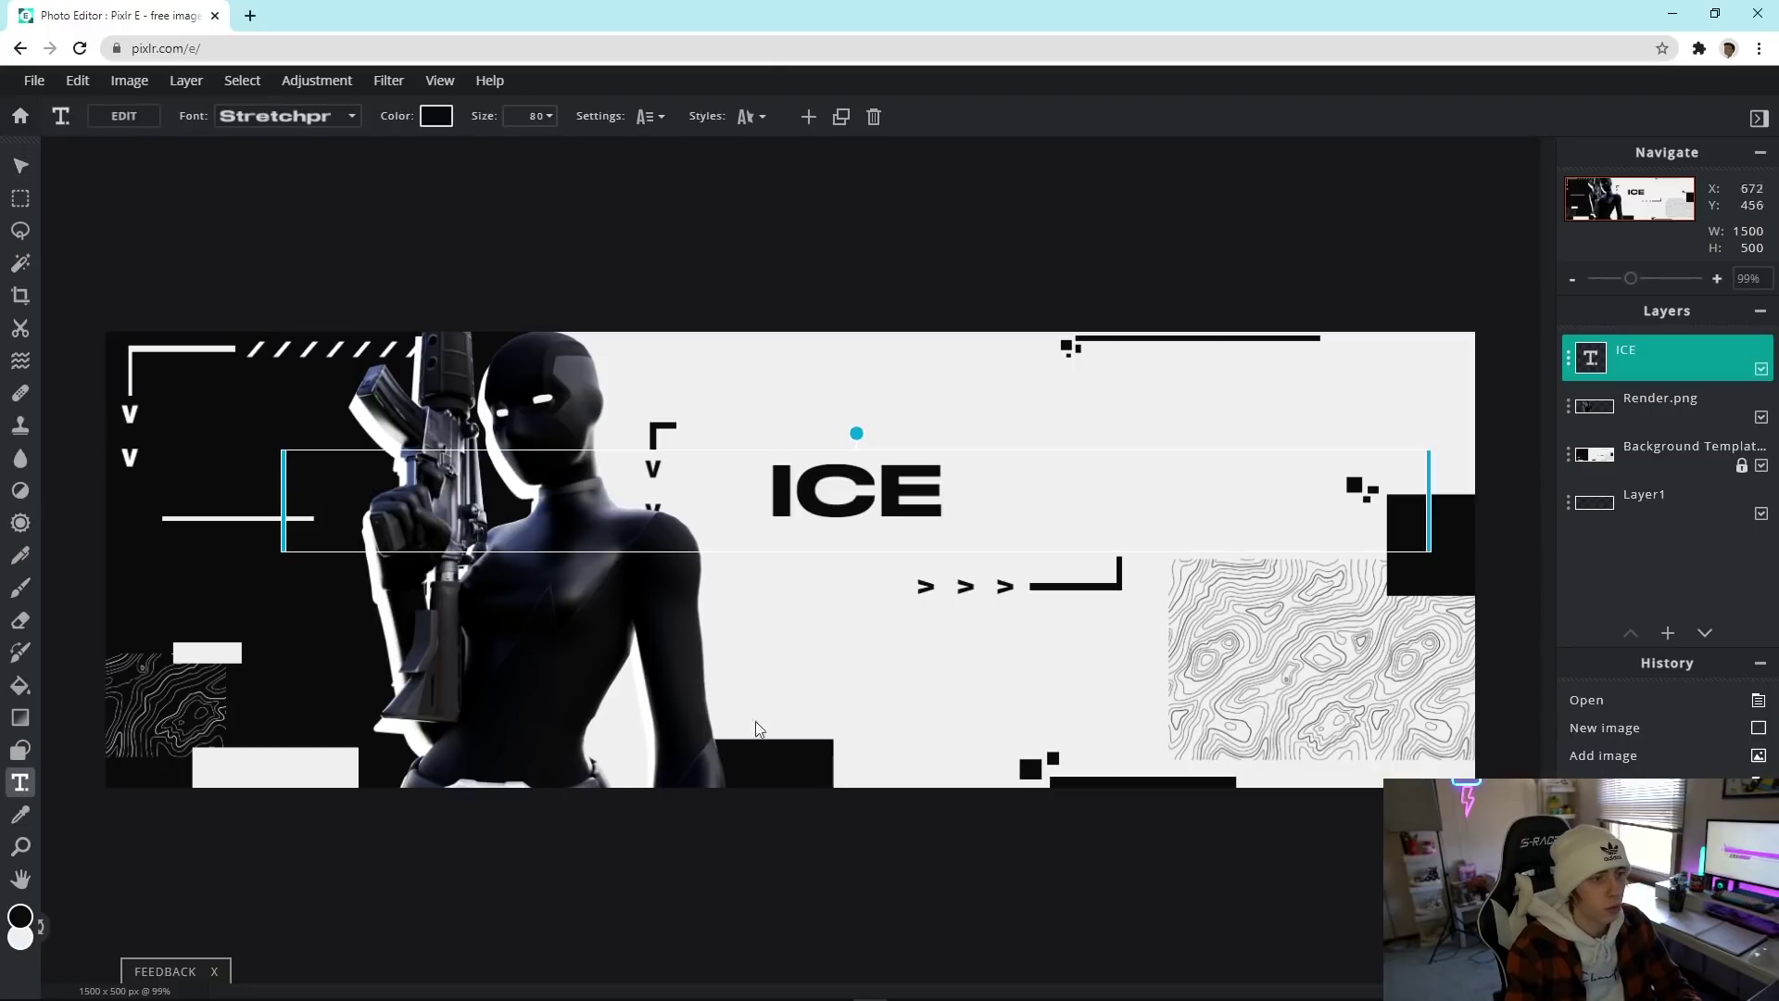
{"action": "left_click", "coordinate": [534, 121]}
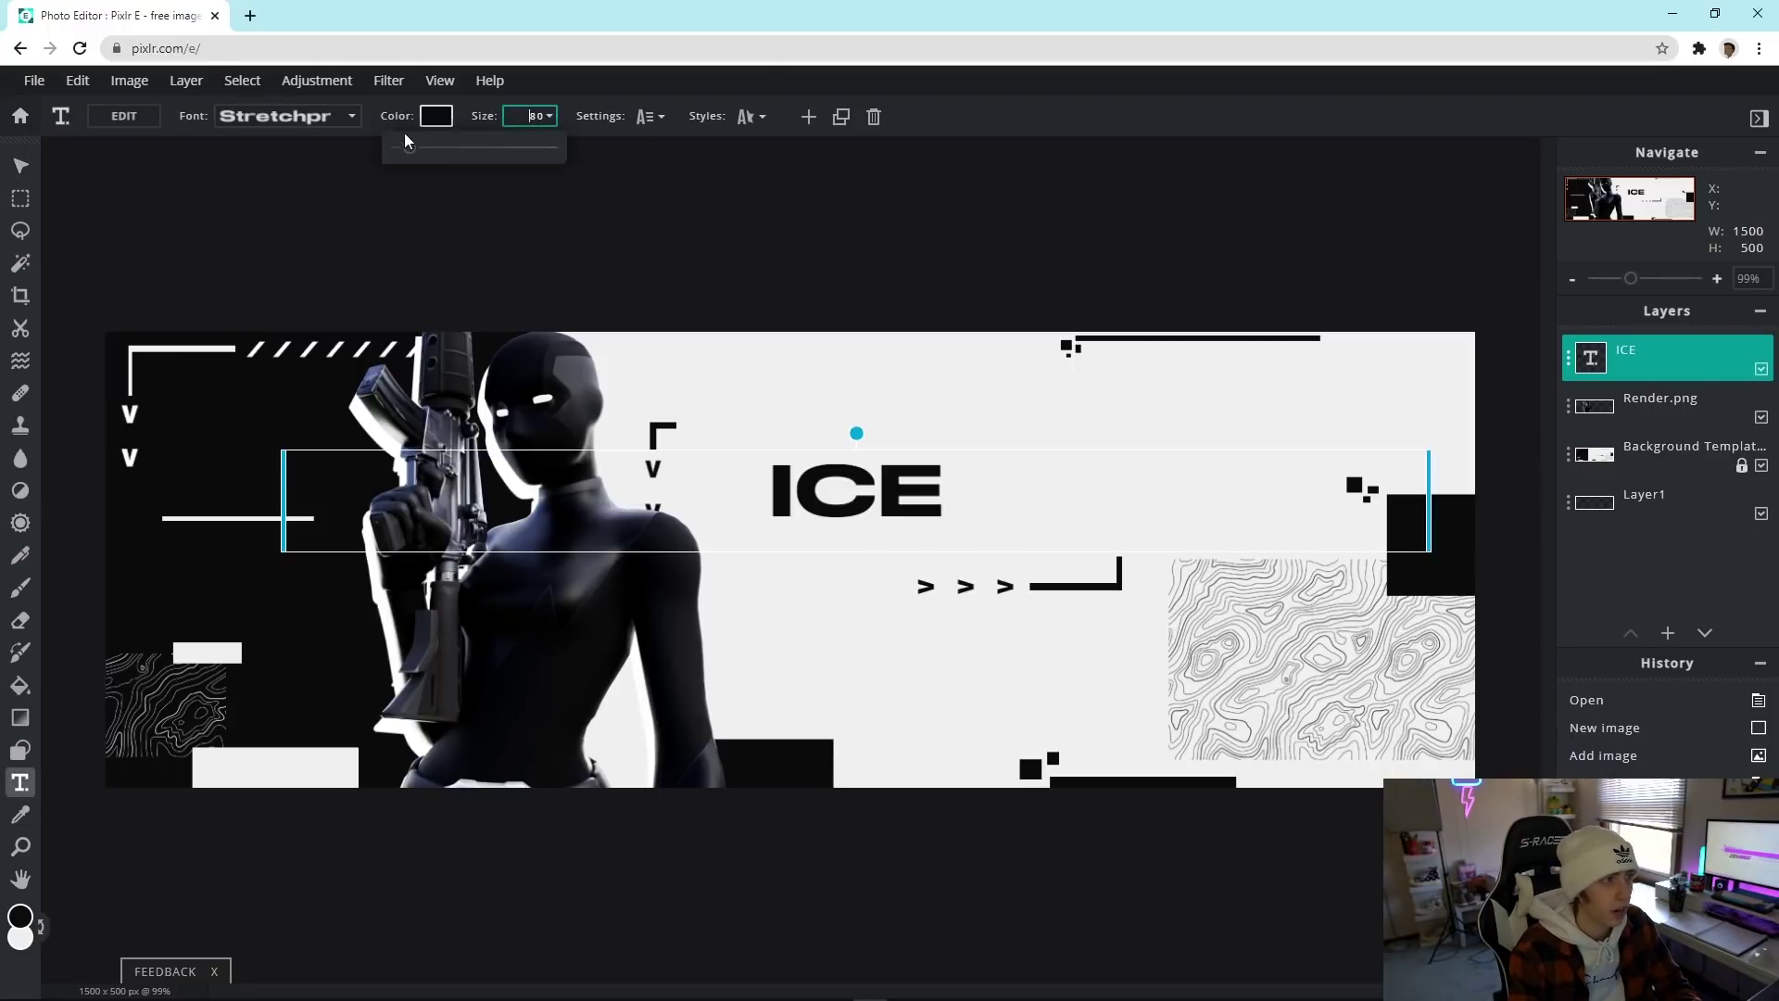
{"action": "left_click_drag", "start_coordinate": [411, 151], "coordinate": [429, 146]}
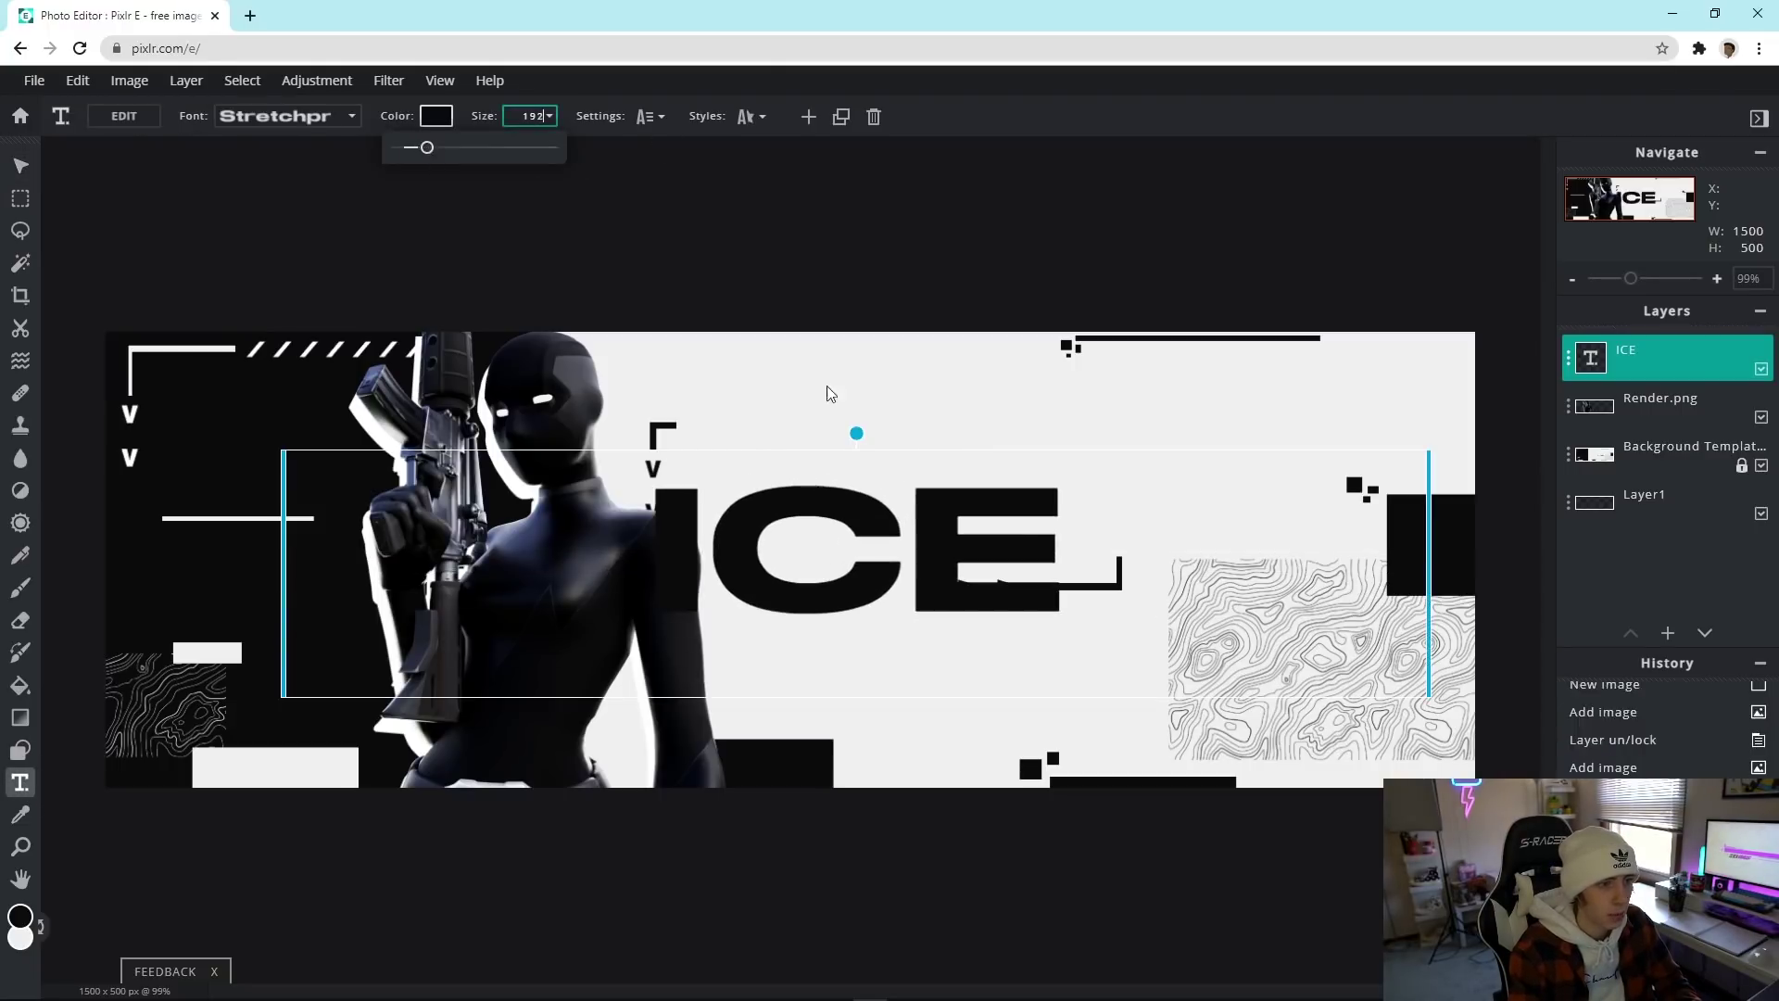
{"action": "left_click_drag", "start_coordinate": [907, 559], "coordinate": [1038, 501]}
{"action": "left_click", "coordinate": [1184, 219]}
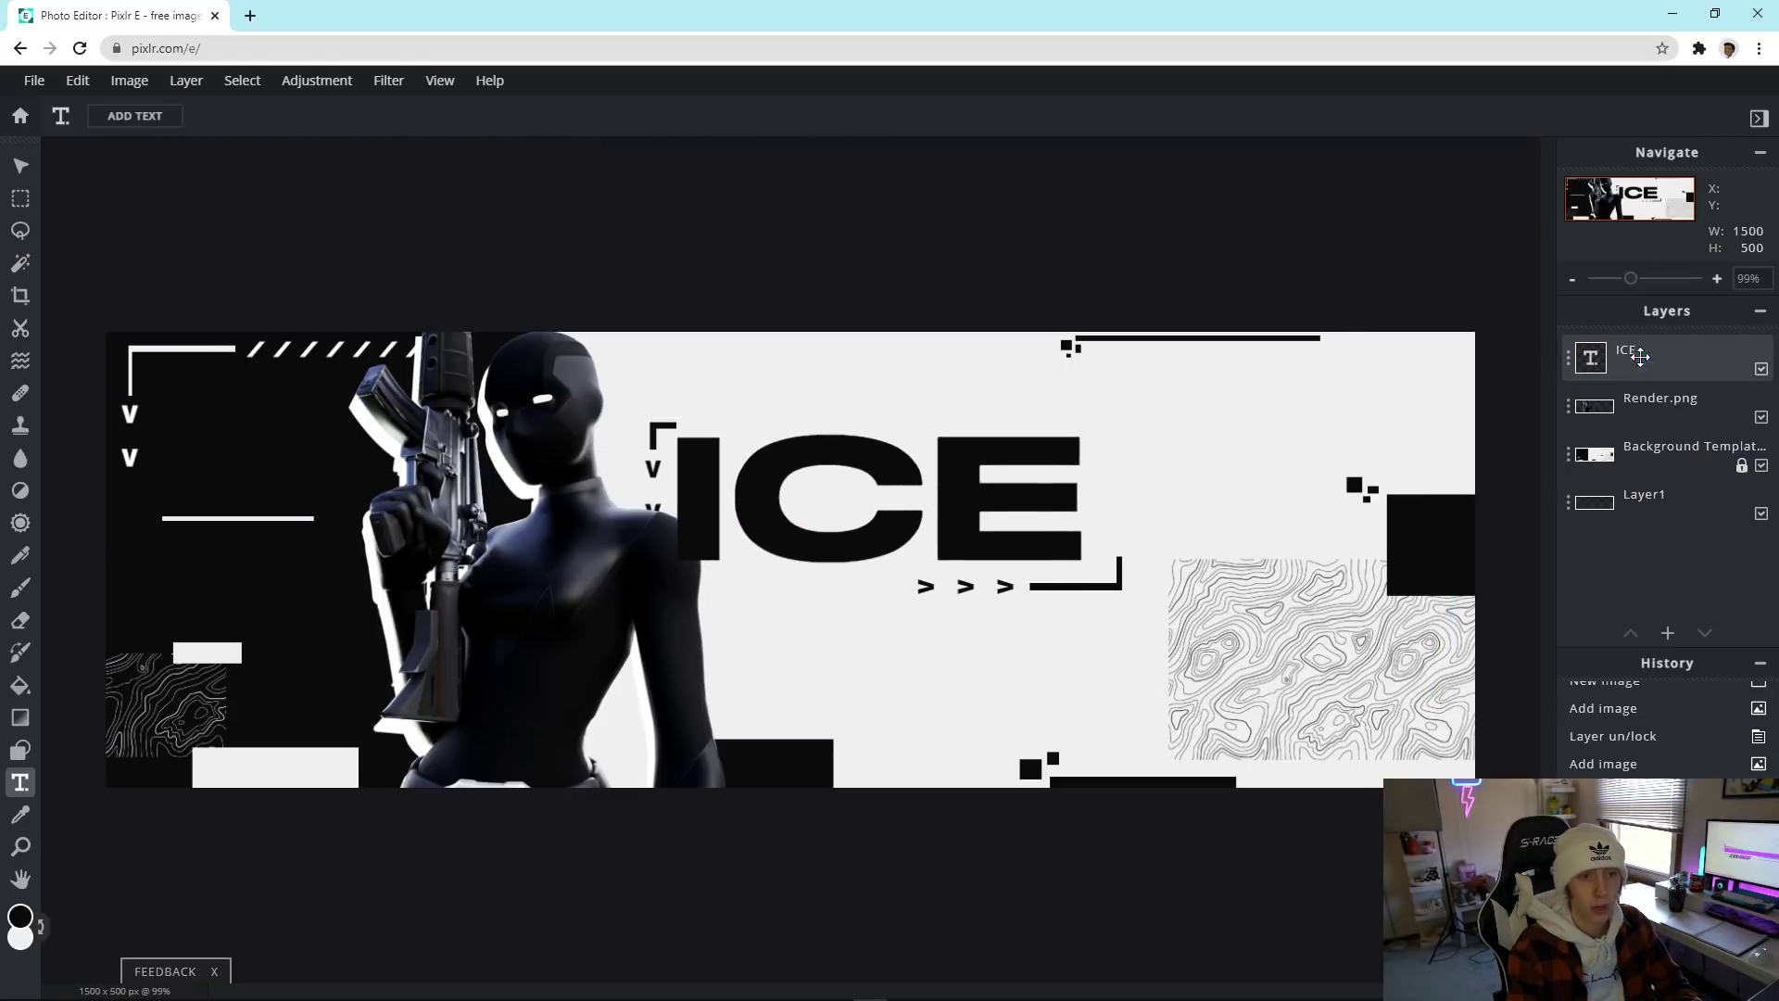
{"action": "left_click", "coordinate": [1708, 369]}
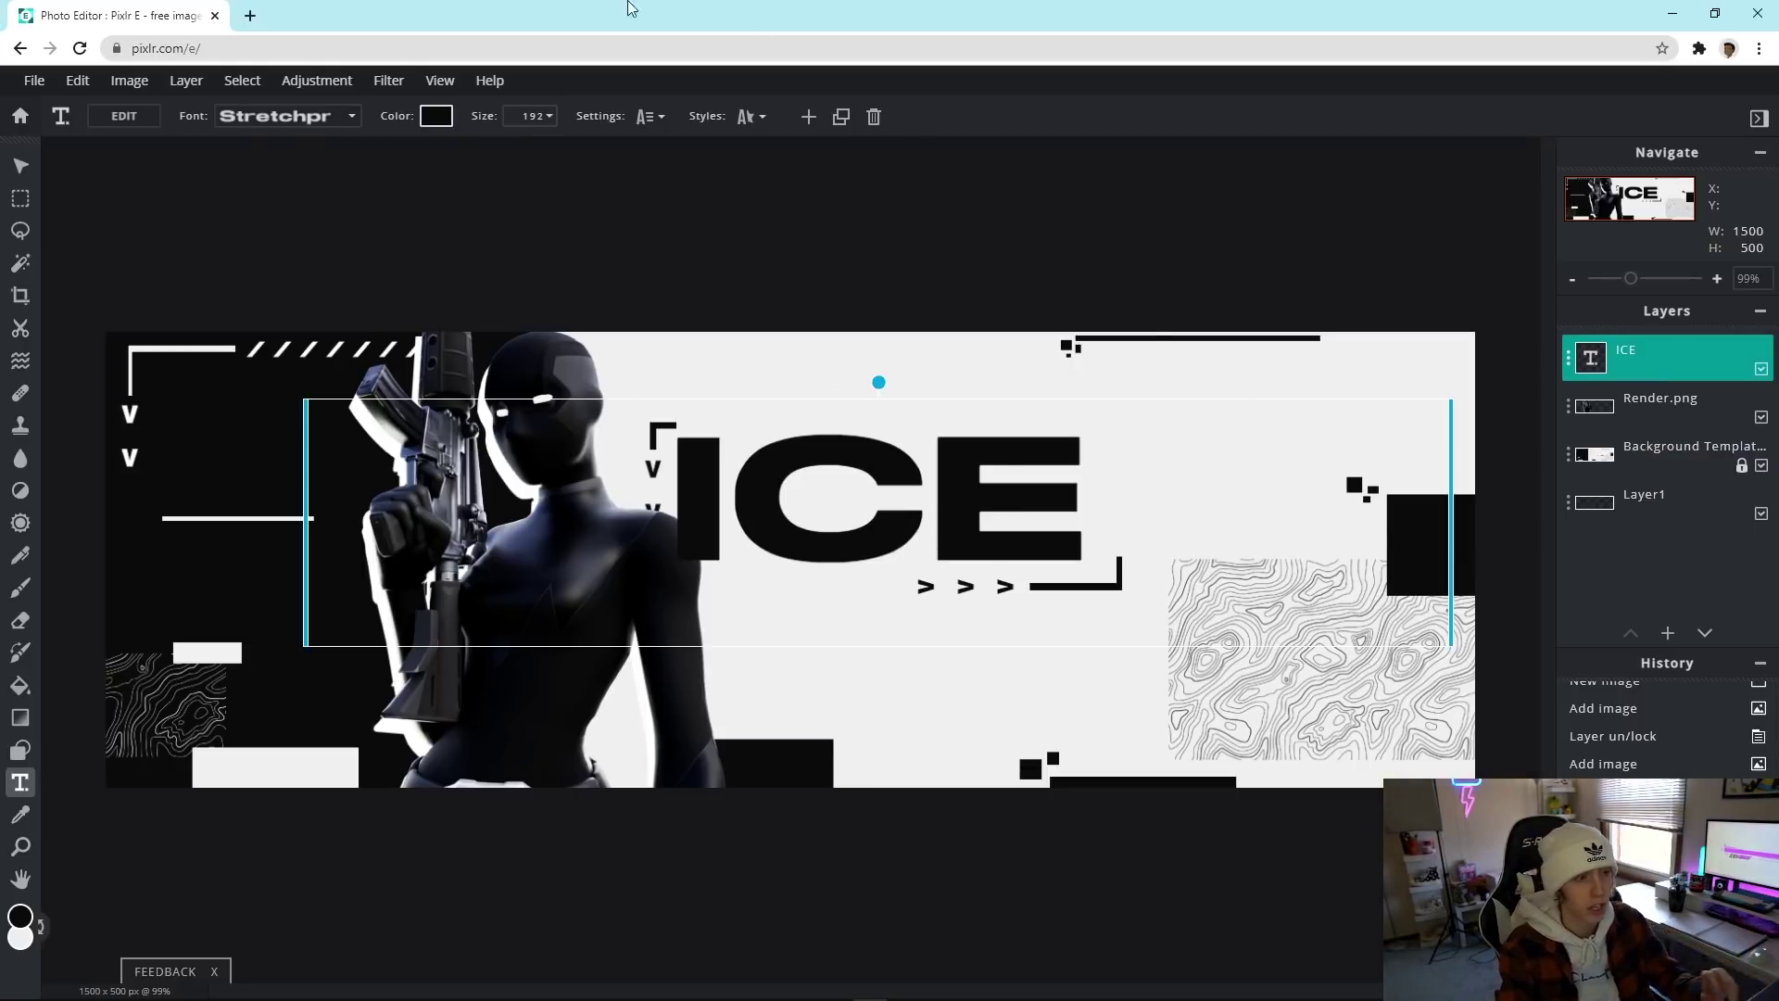
Step: Rasterize the ICE text and stretch it slightly wider to 1272 with Free transform
{"action": "left_click", "coordinate": [188, 81]}
{"action": "left_click", "coordinate": [252, 271]}
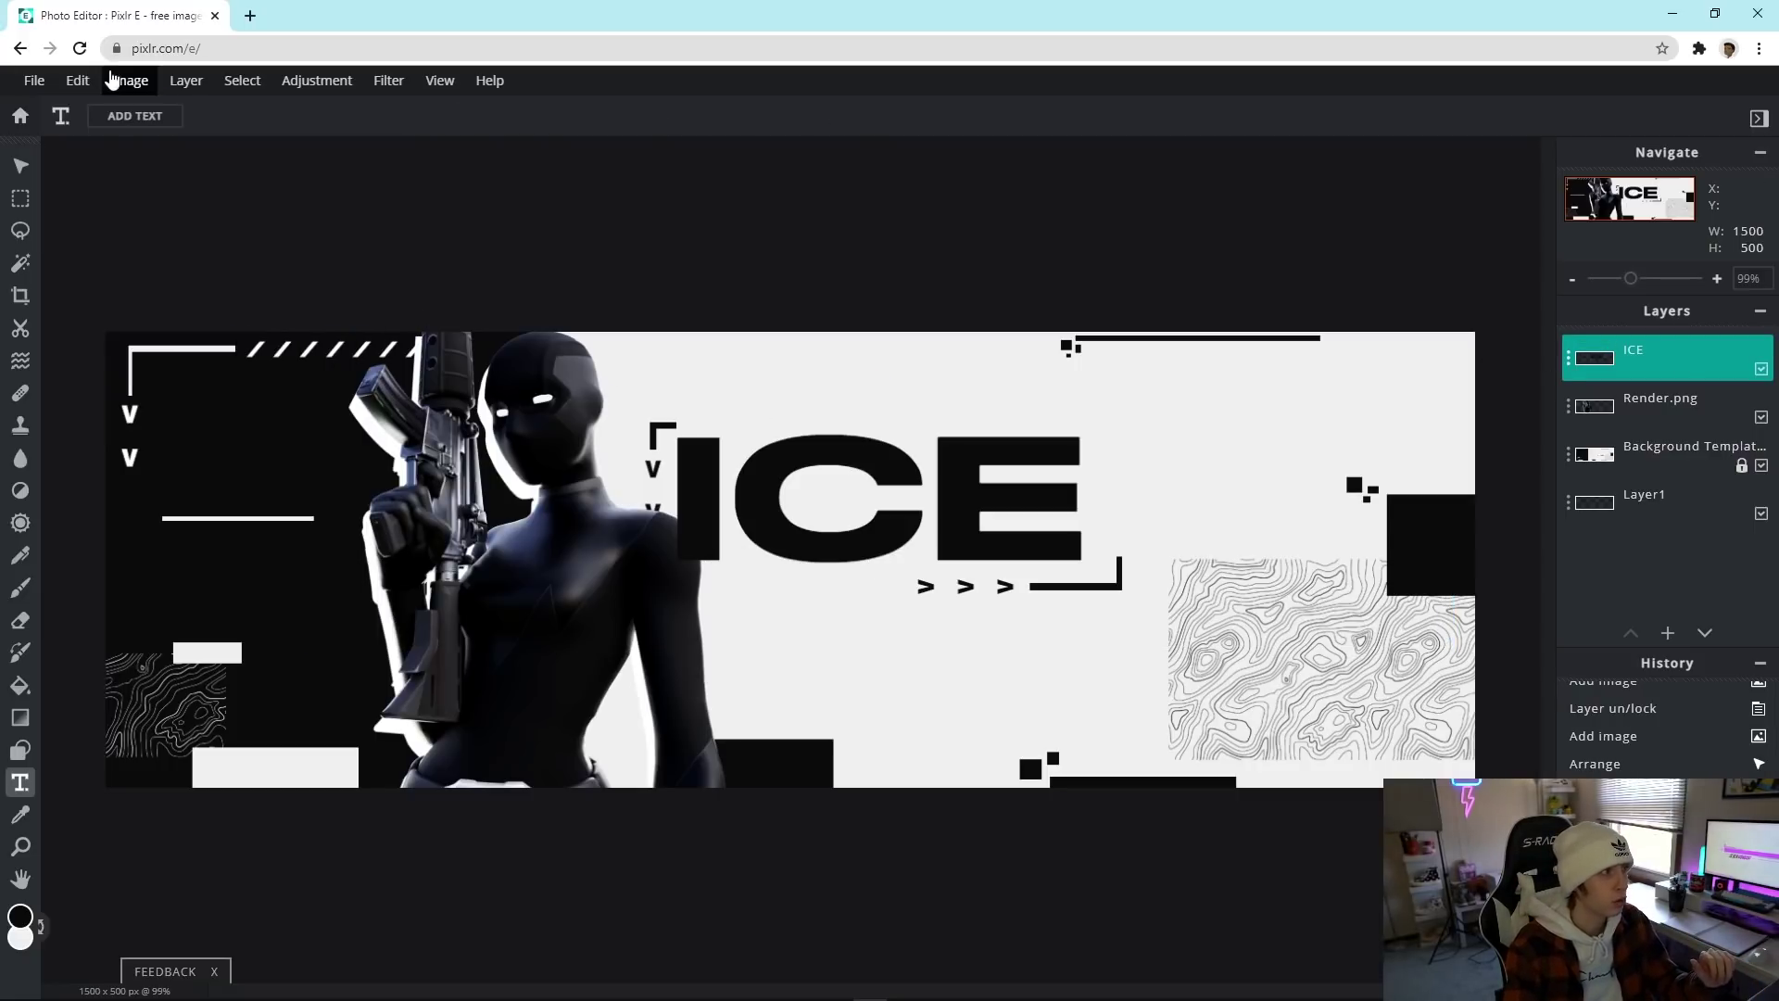
{"action": "left_click", "coordinate": [78, 81]}
{"action": "left_click", "coordinate": [165, 275]}
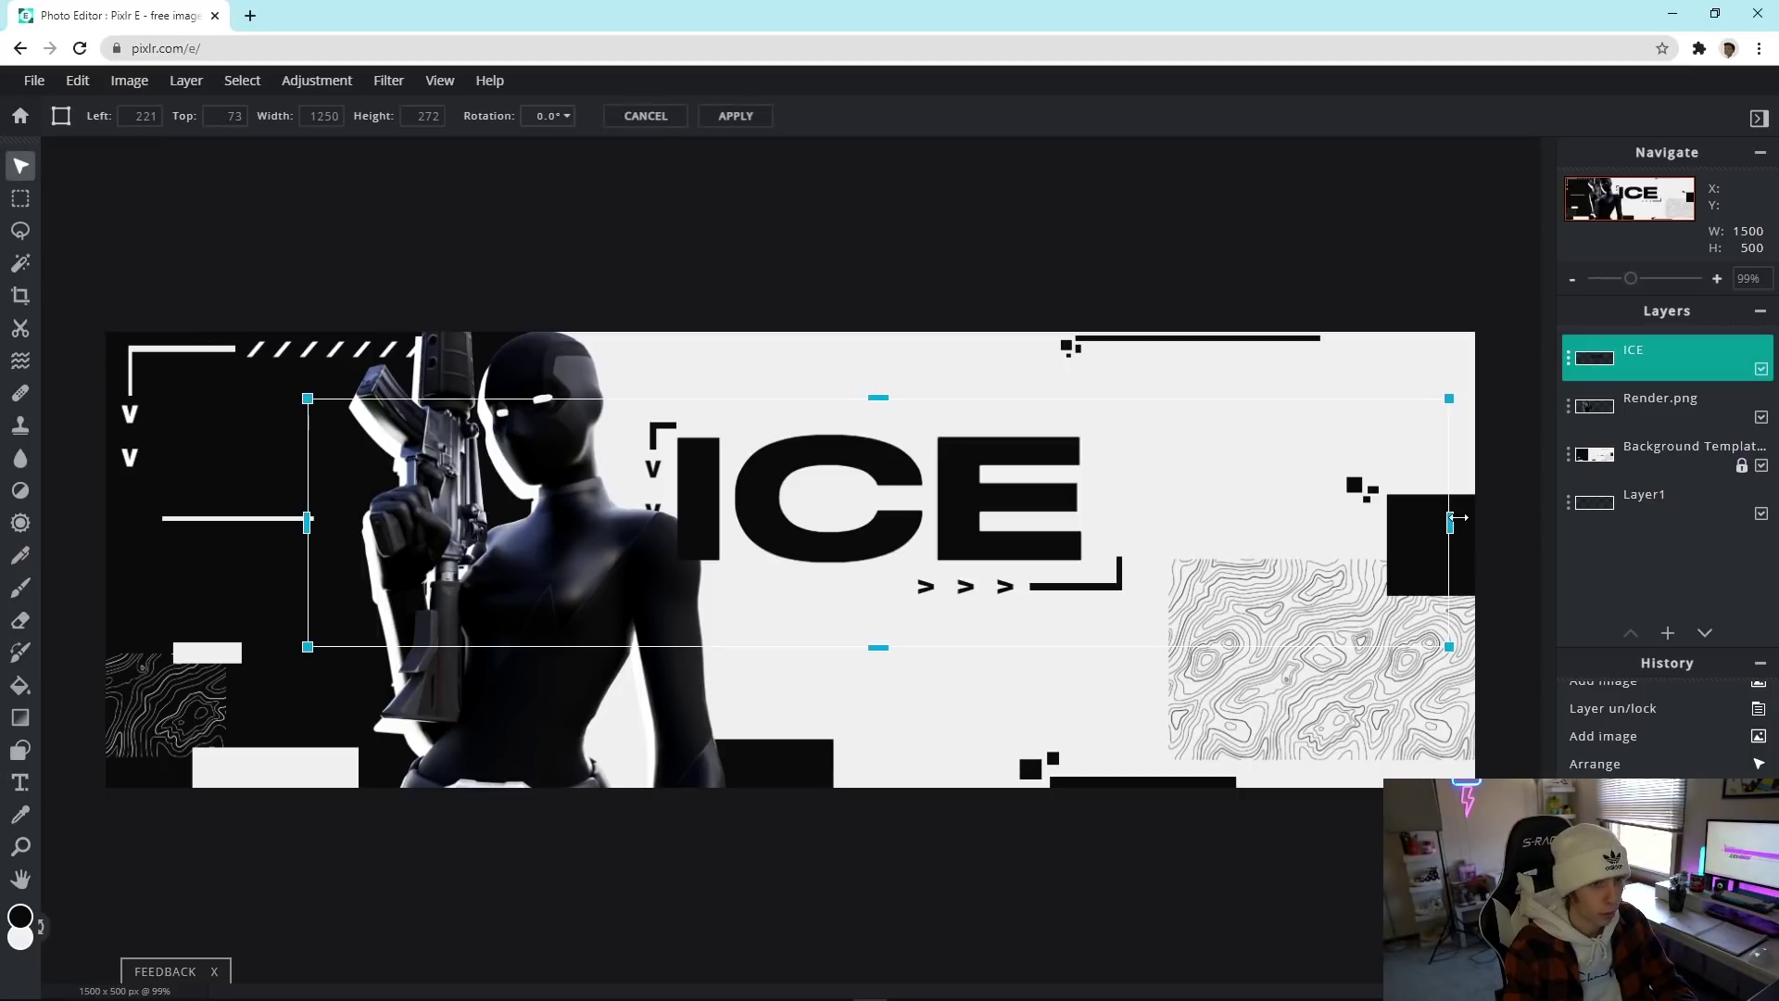
{"action": "left_click_drag", "start_coordinate": [1450, 517], "coordinate": [1472, 523]}
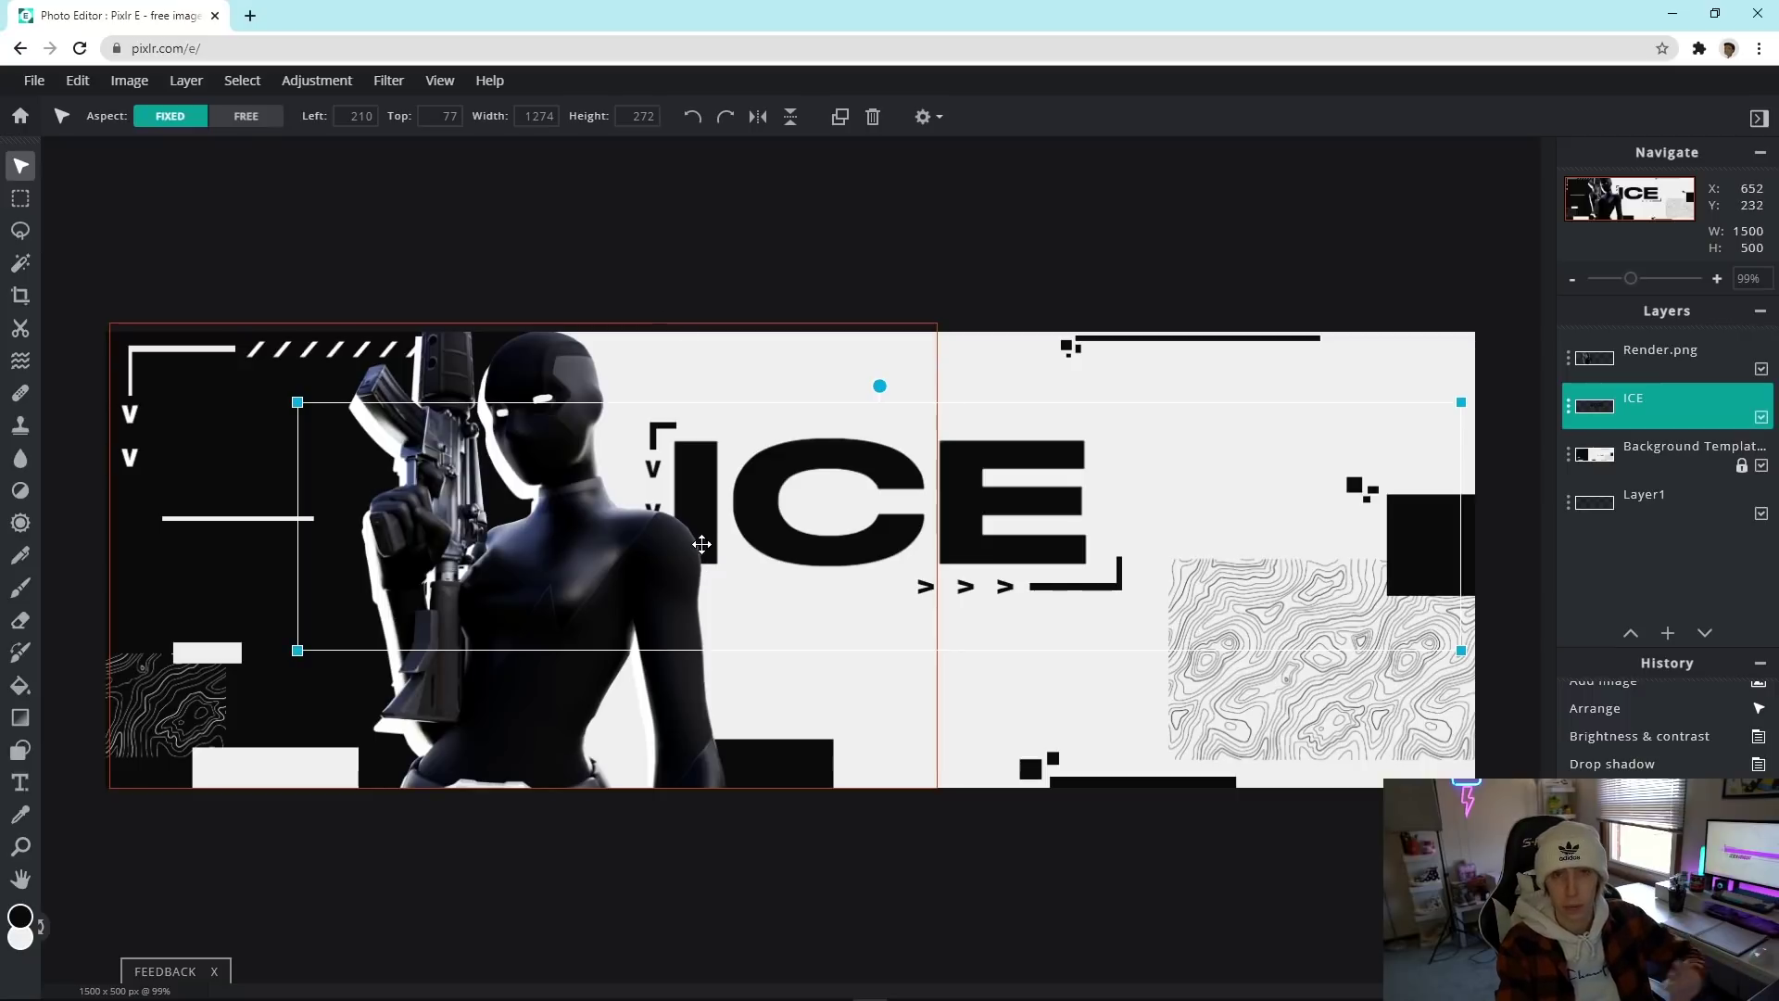
{"action": "left_click", "coordinate": [462, 703]}
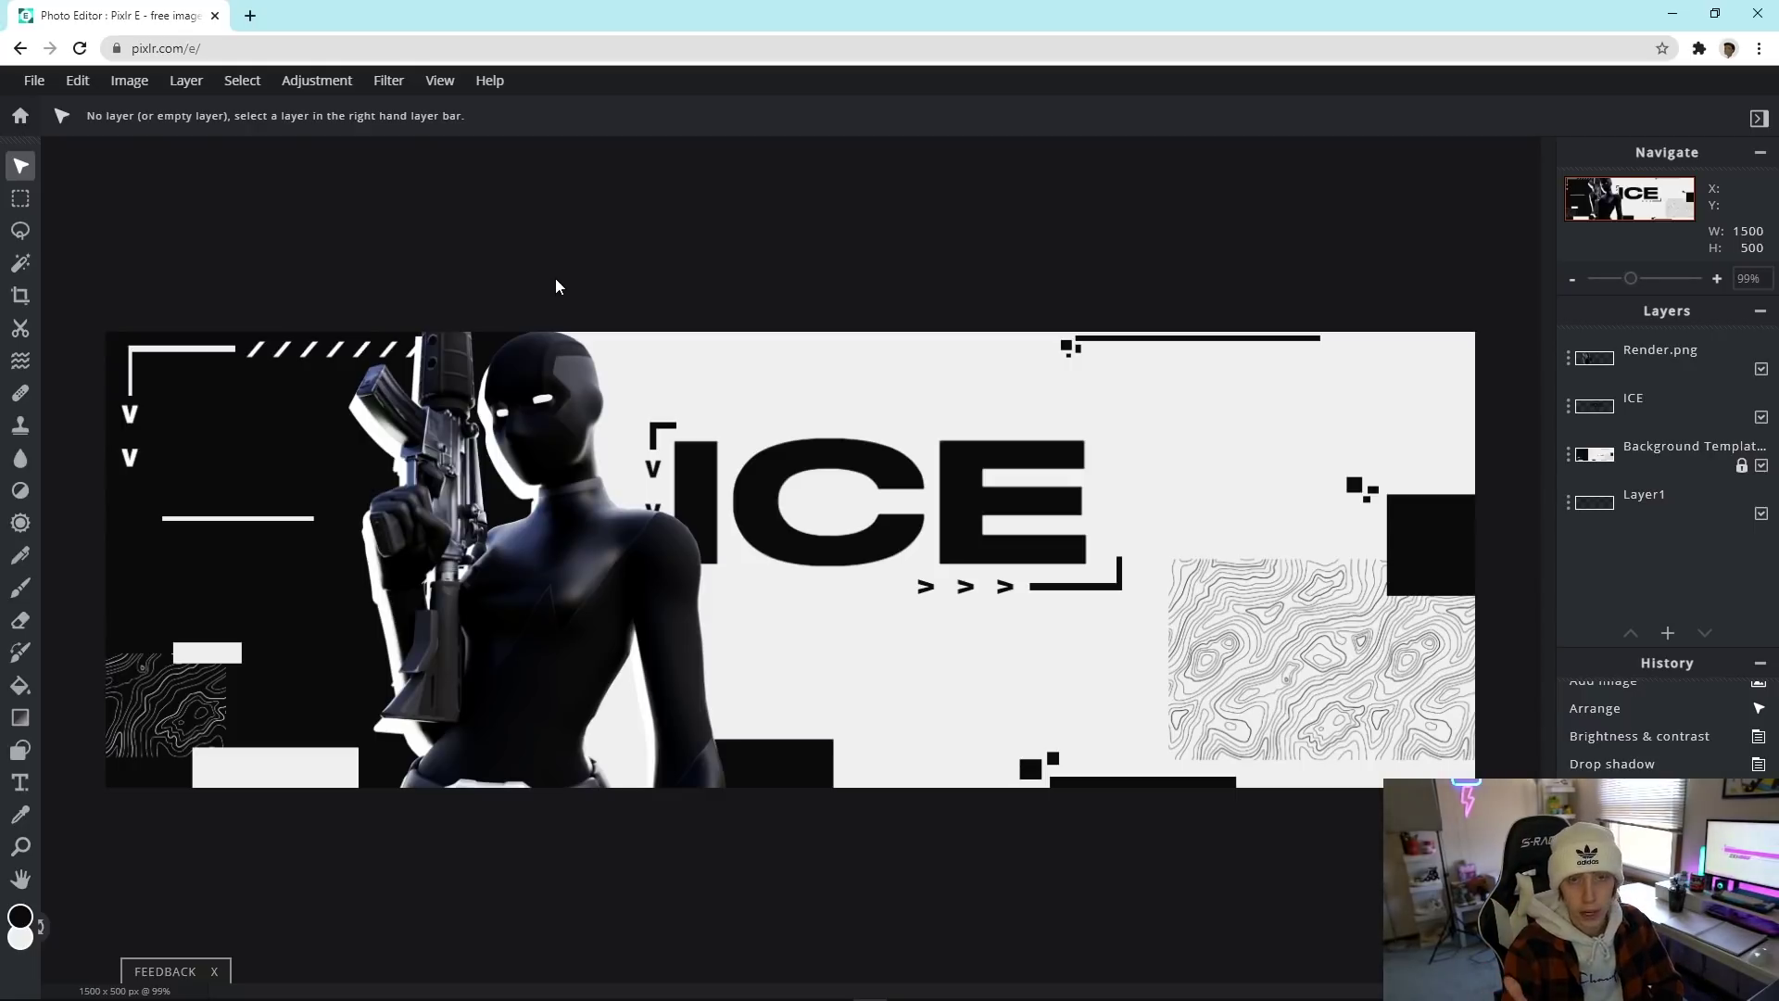
Step: Add instagram white (1) from GFX Assets > Social Media PNG's (white) as a layer
{"action": "left_click", "coordinate": [185, 81]}
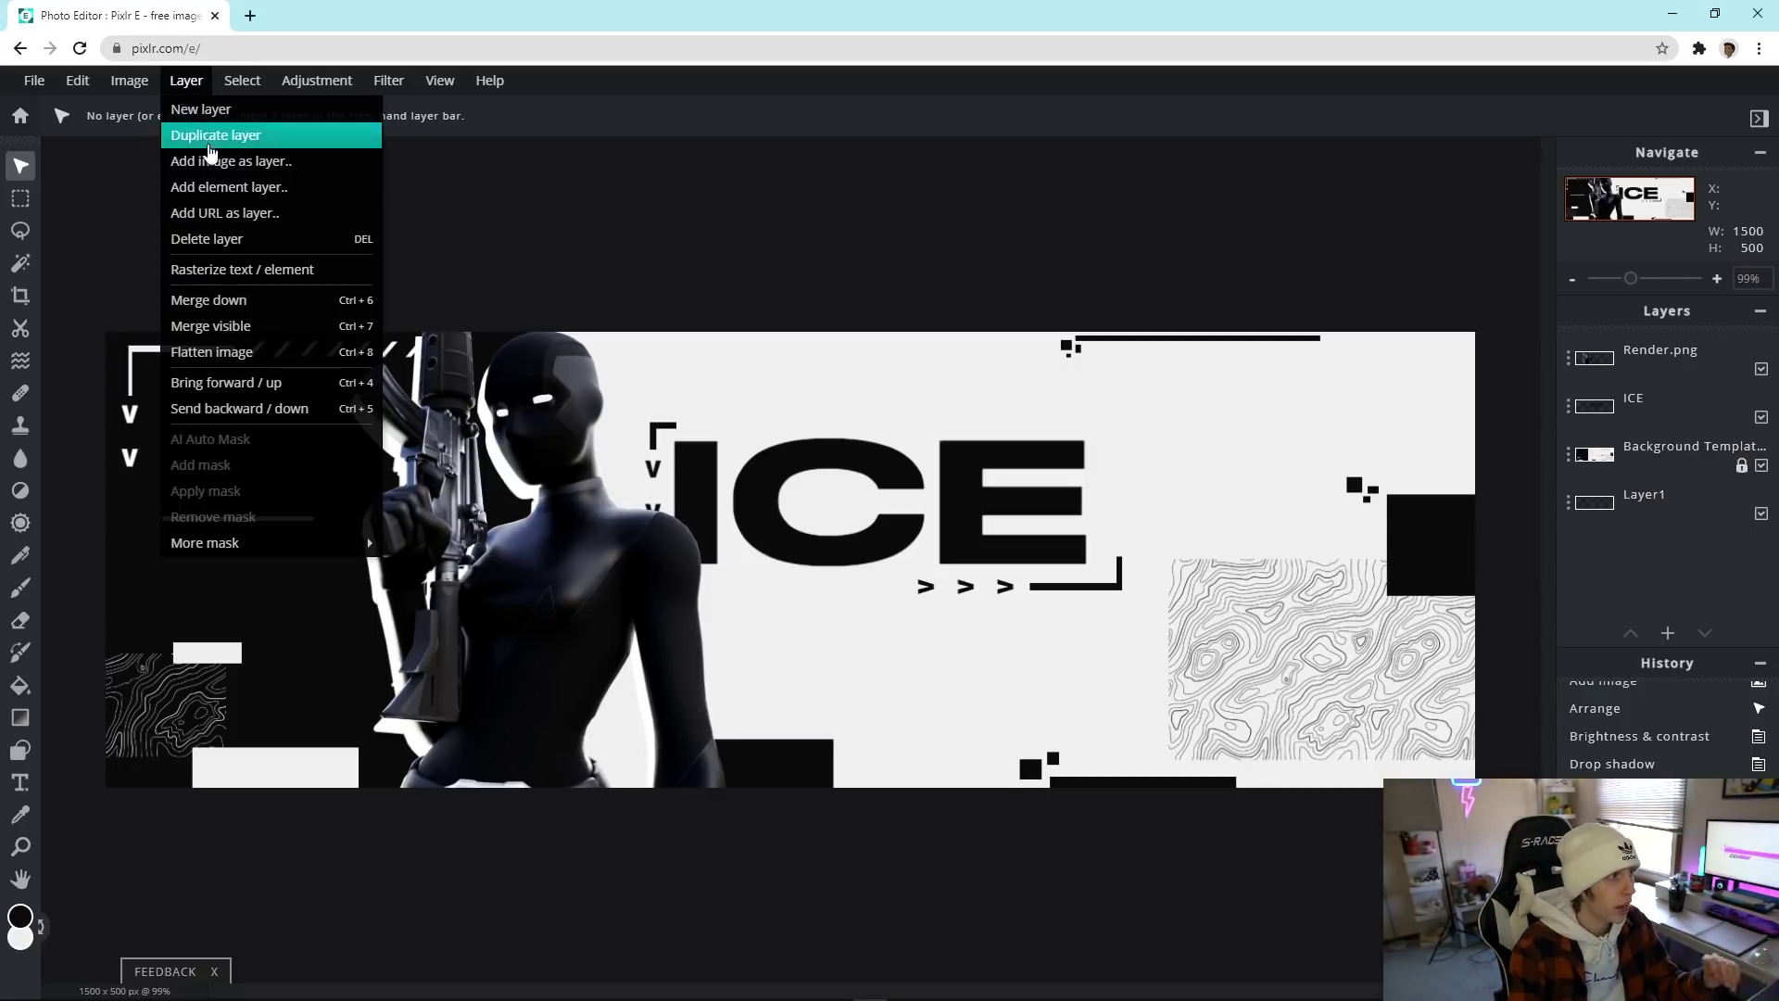
{"action": "left_click", "coordinate": [210, 155]}
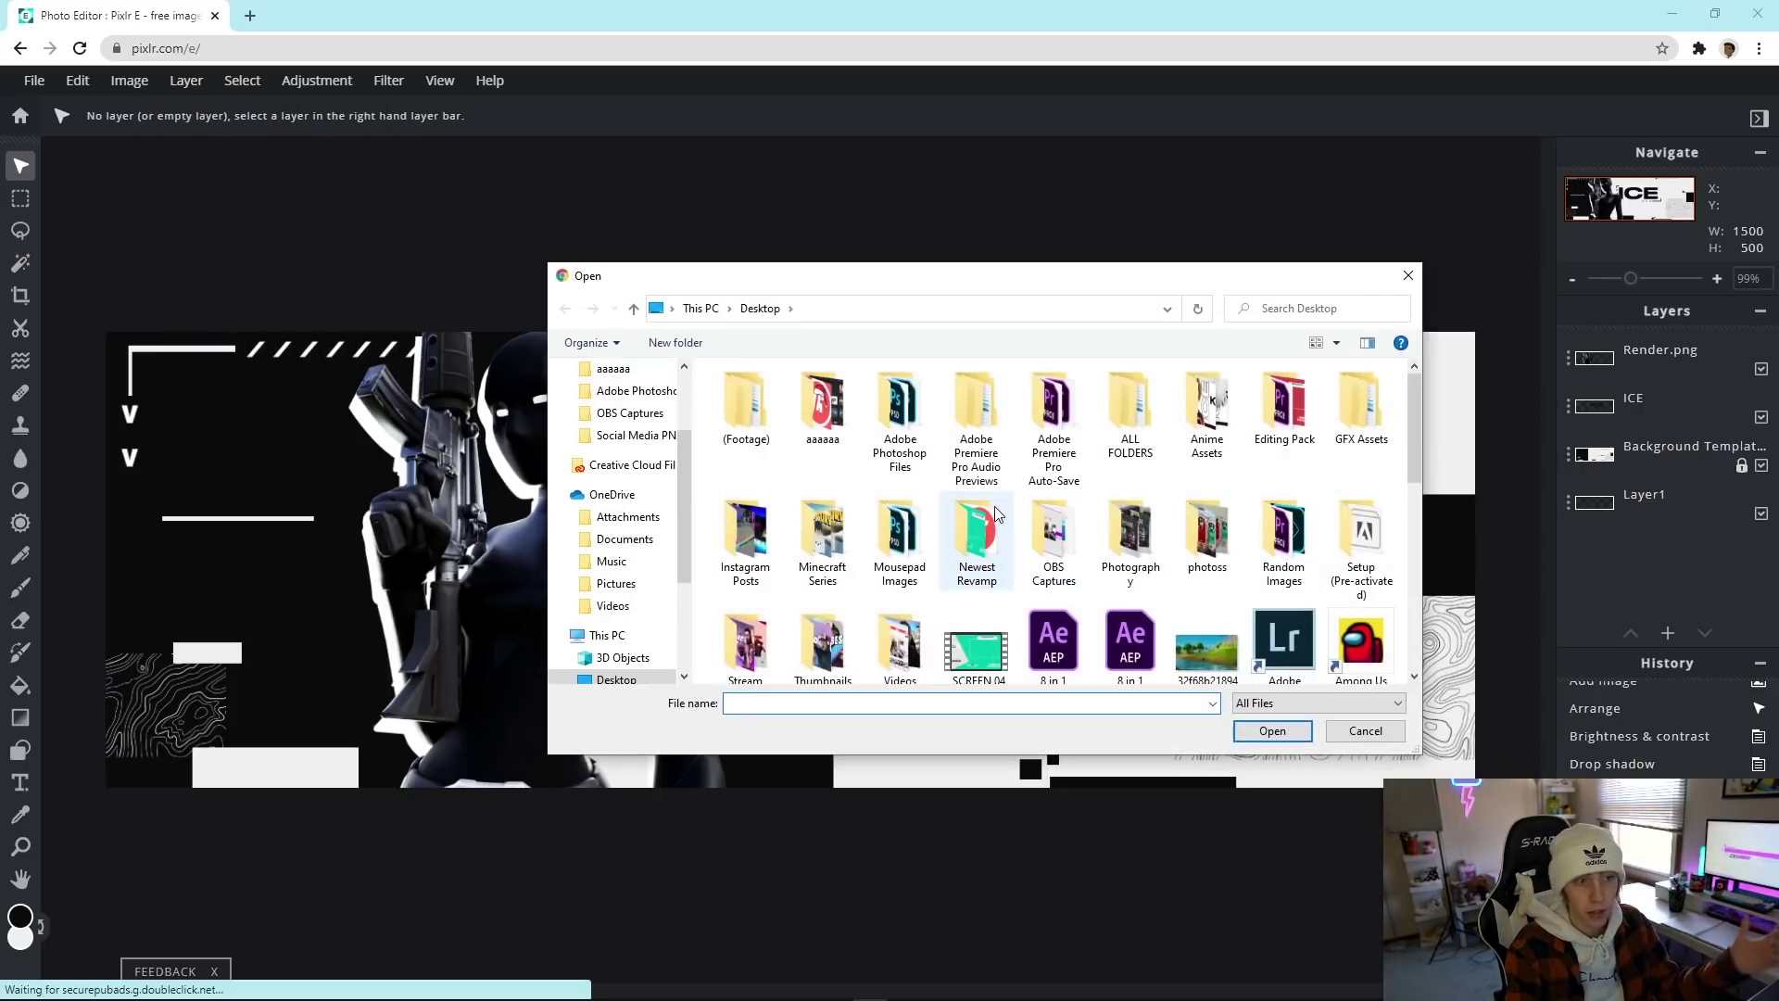
{"action": "double_click", "coordinate": [1360, 400]}
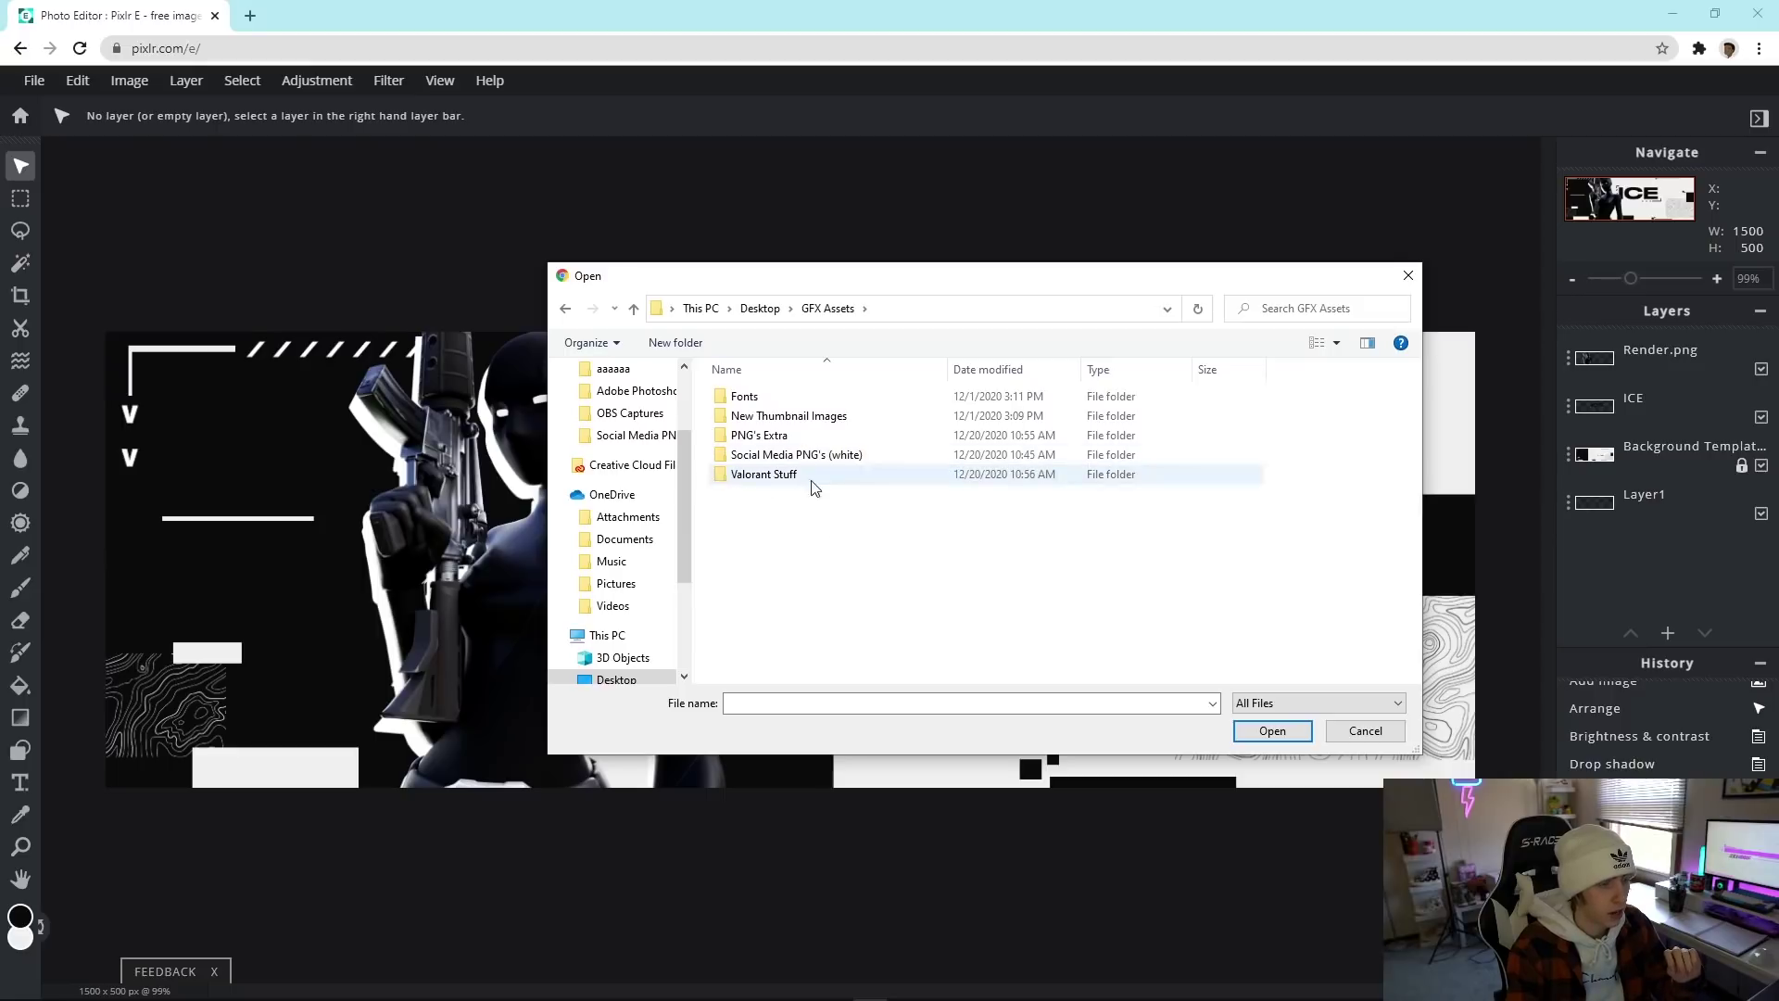
{"action": "left_click", "coordinate": [759, 456]}
{"action": "double_click", "coordinate": [759, 457]}
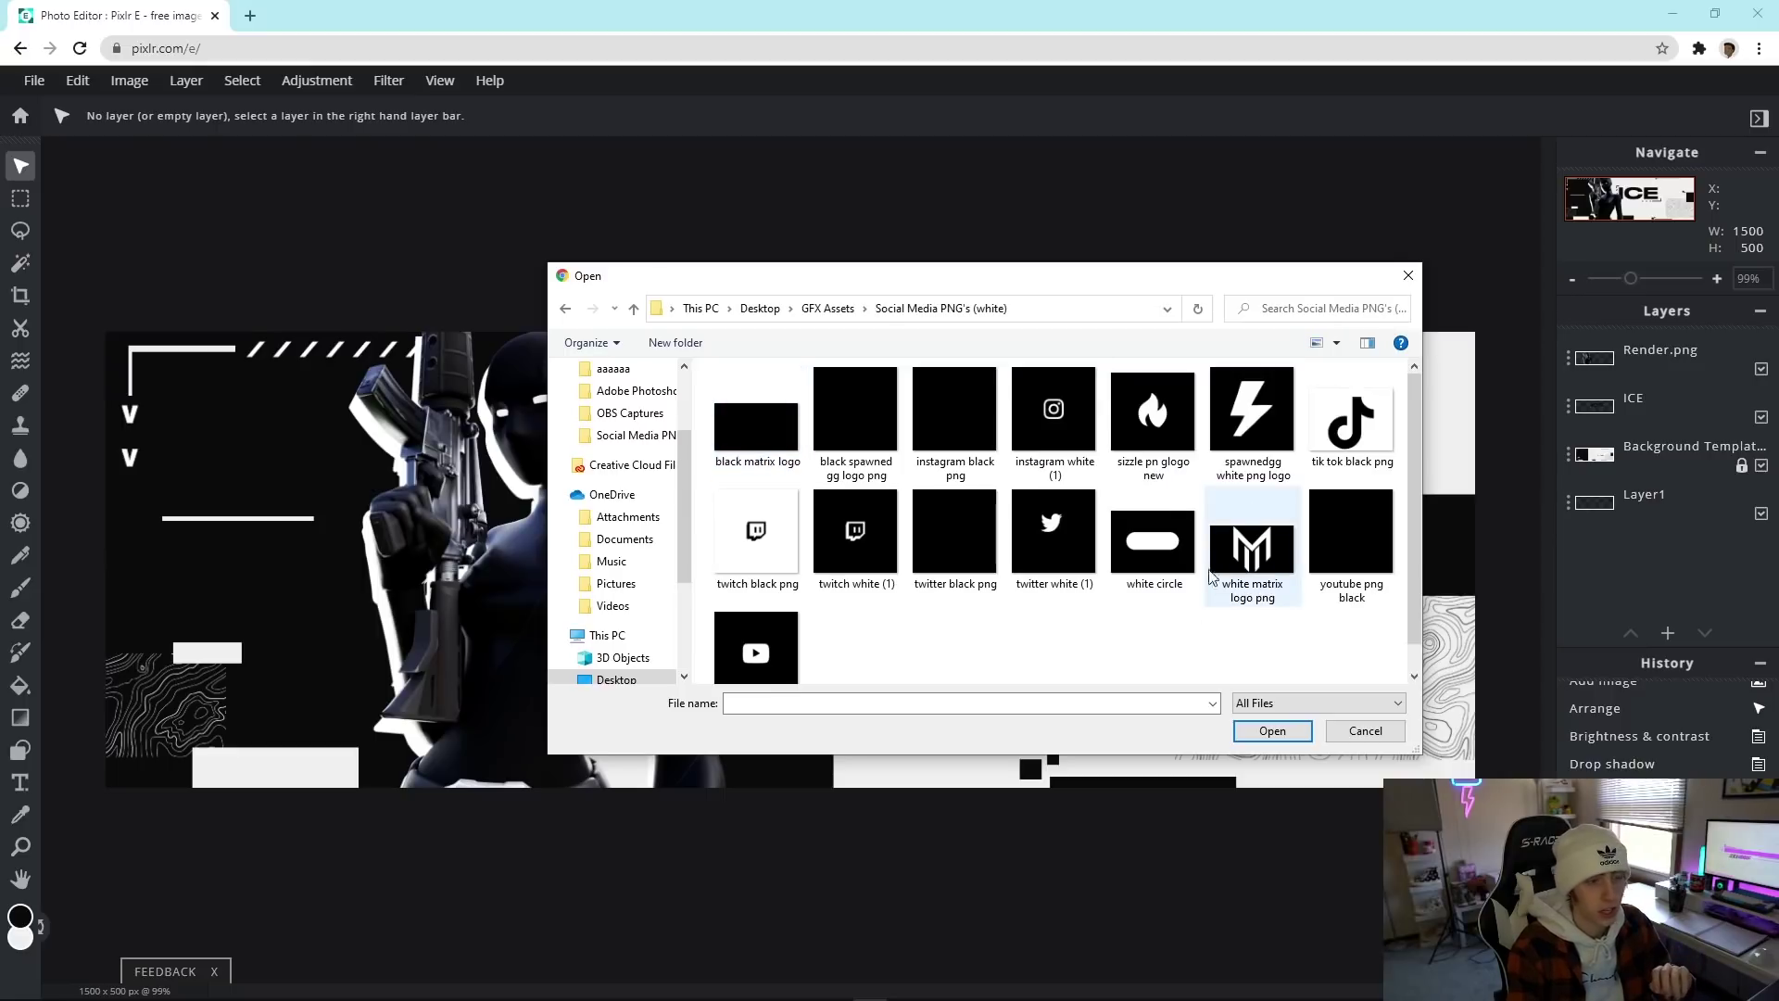
{"action": "double_click", "coordinate": [1052, 411]}
Step: Scale the Instagram icon to 107 px and place it above the left panel's white line
{"action": "left_click_drag", "start_coordinate": [816, 595], "coordinate": [232, 483]}
{"action": "left_click_drag", "start_coordinate": [297, 392], "coordinate": [178, 486]}
{"action": "left_click", "coordinate": [176, 496]}
{"action": "left_click", "coordinate": [330, 236]}
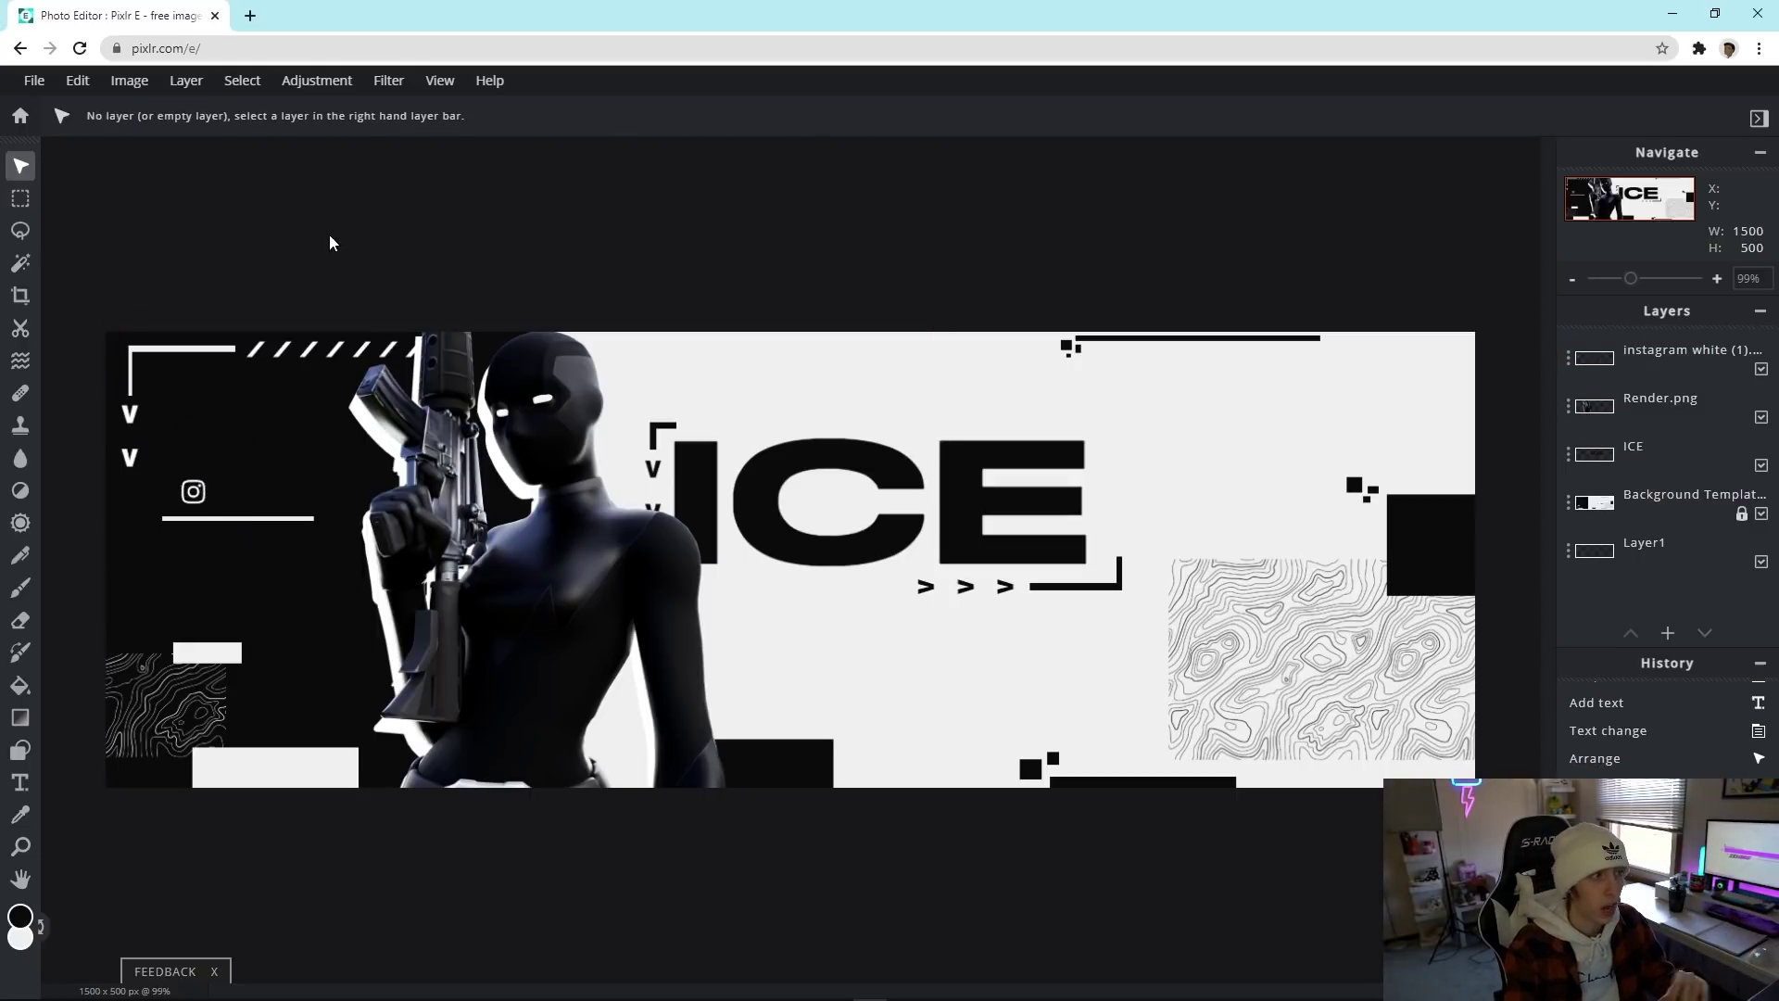
{"action": "left_click", "coordinate": [192, 491]}
{"action": "left_click_drag", "start_coordinate": [191, 490], "coordinate": [186, 495]}
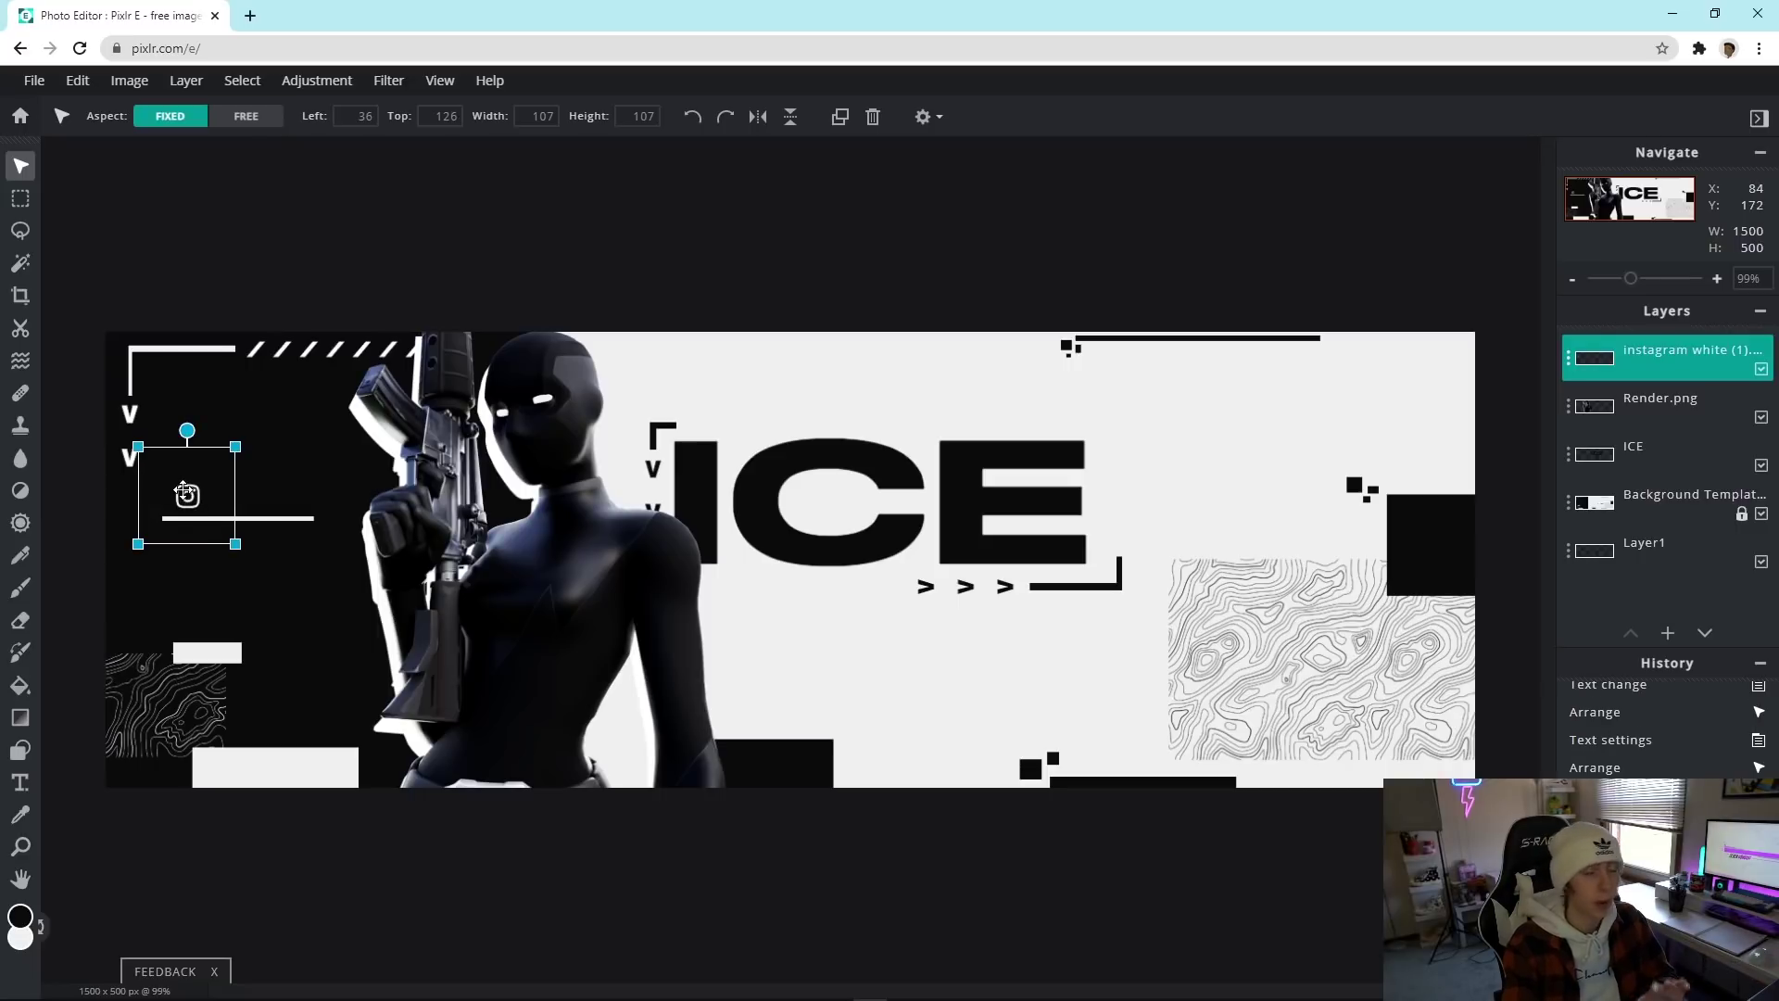
{"action": "key", "text": "ctrl+z"}
{"action": "left_click", "coordinate": [391, 223]}
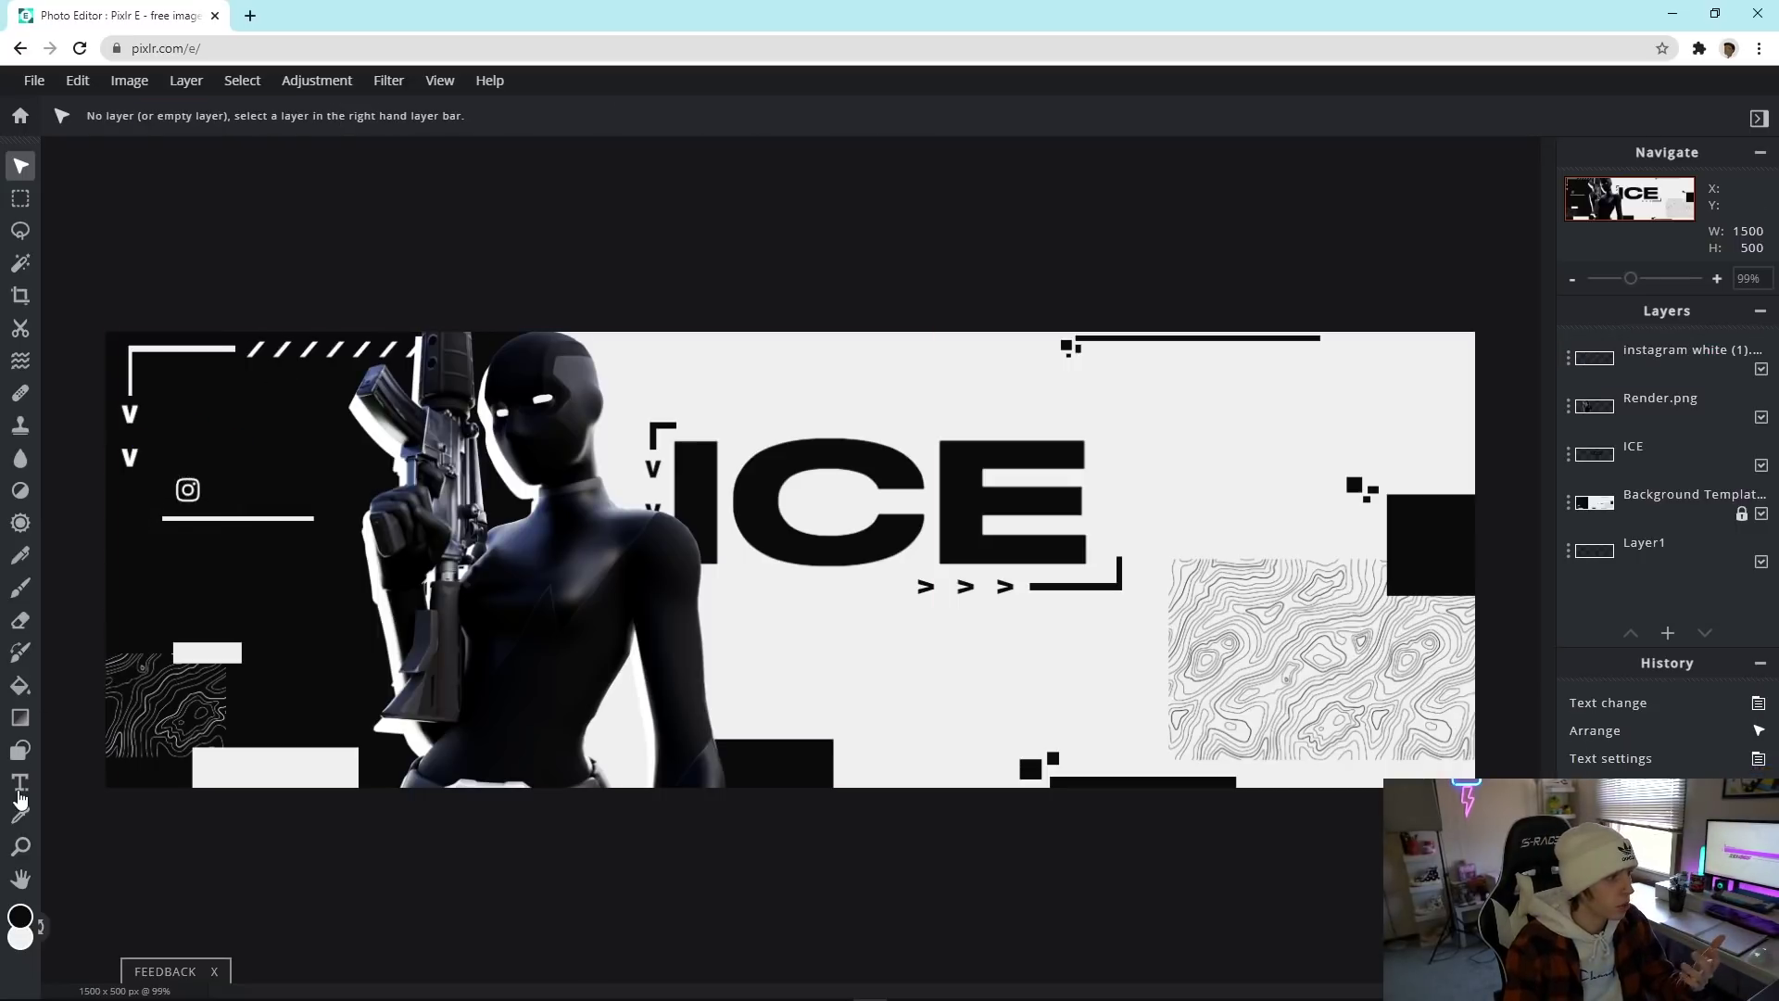
{"action": "left_click", "coordinate": [19, 788]}
{"action": "left_click", "coordinate": [702, 481]}
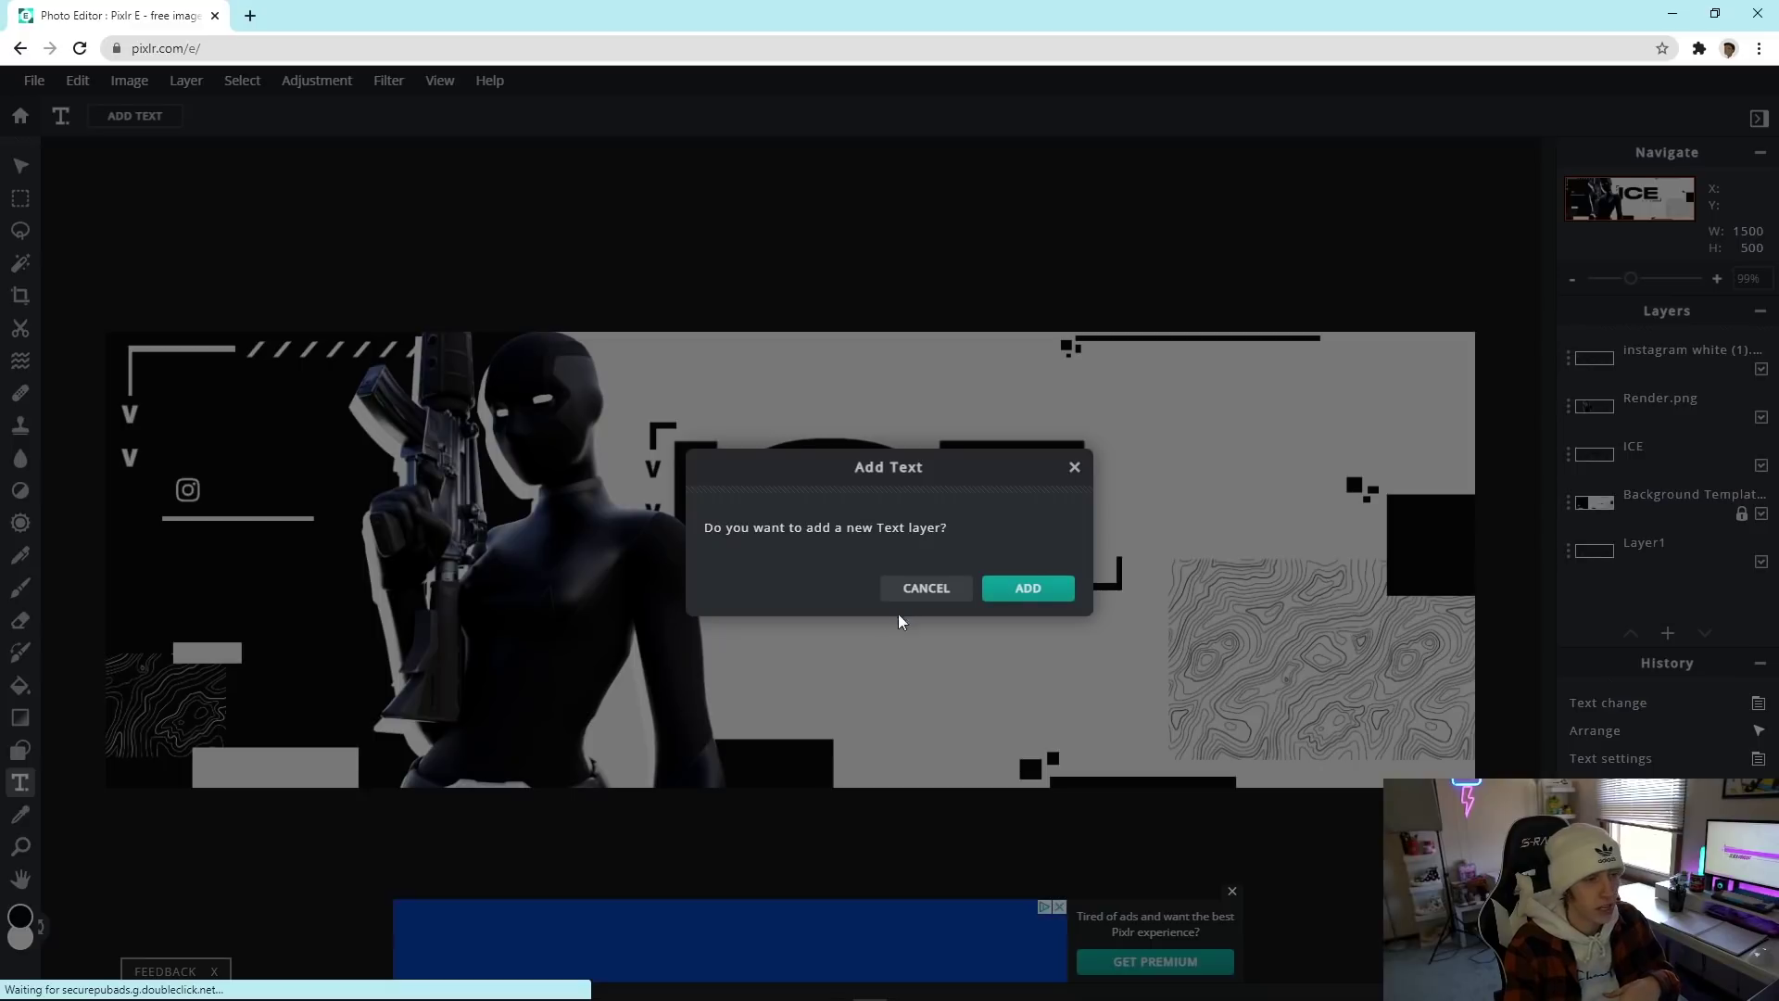
{"action": "left_click", "coordinate": [1027, 587]}
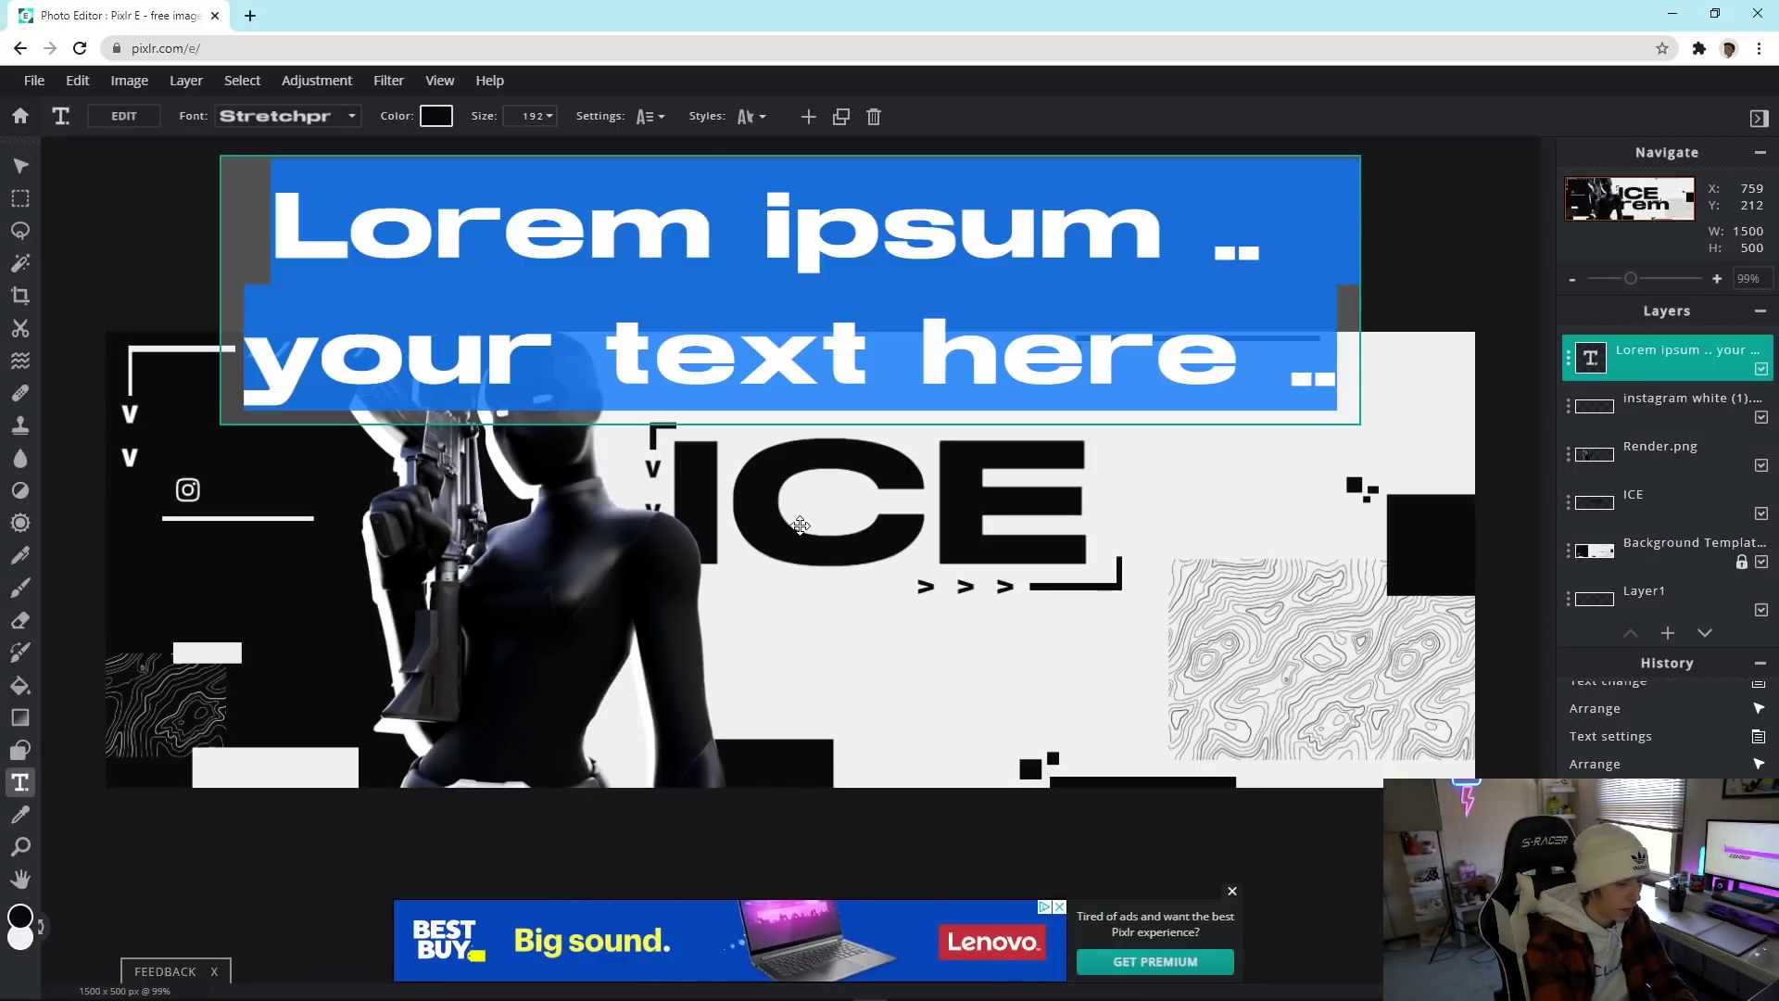
{"action": "type", "text": "@"}
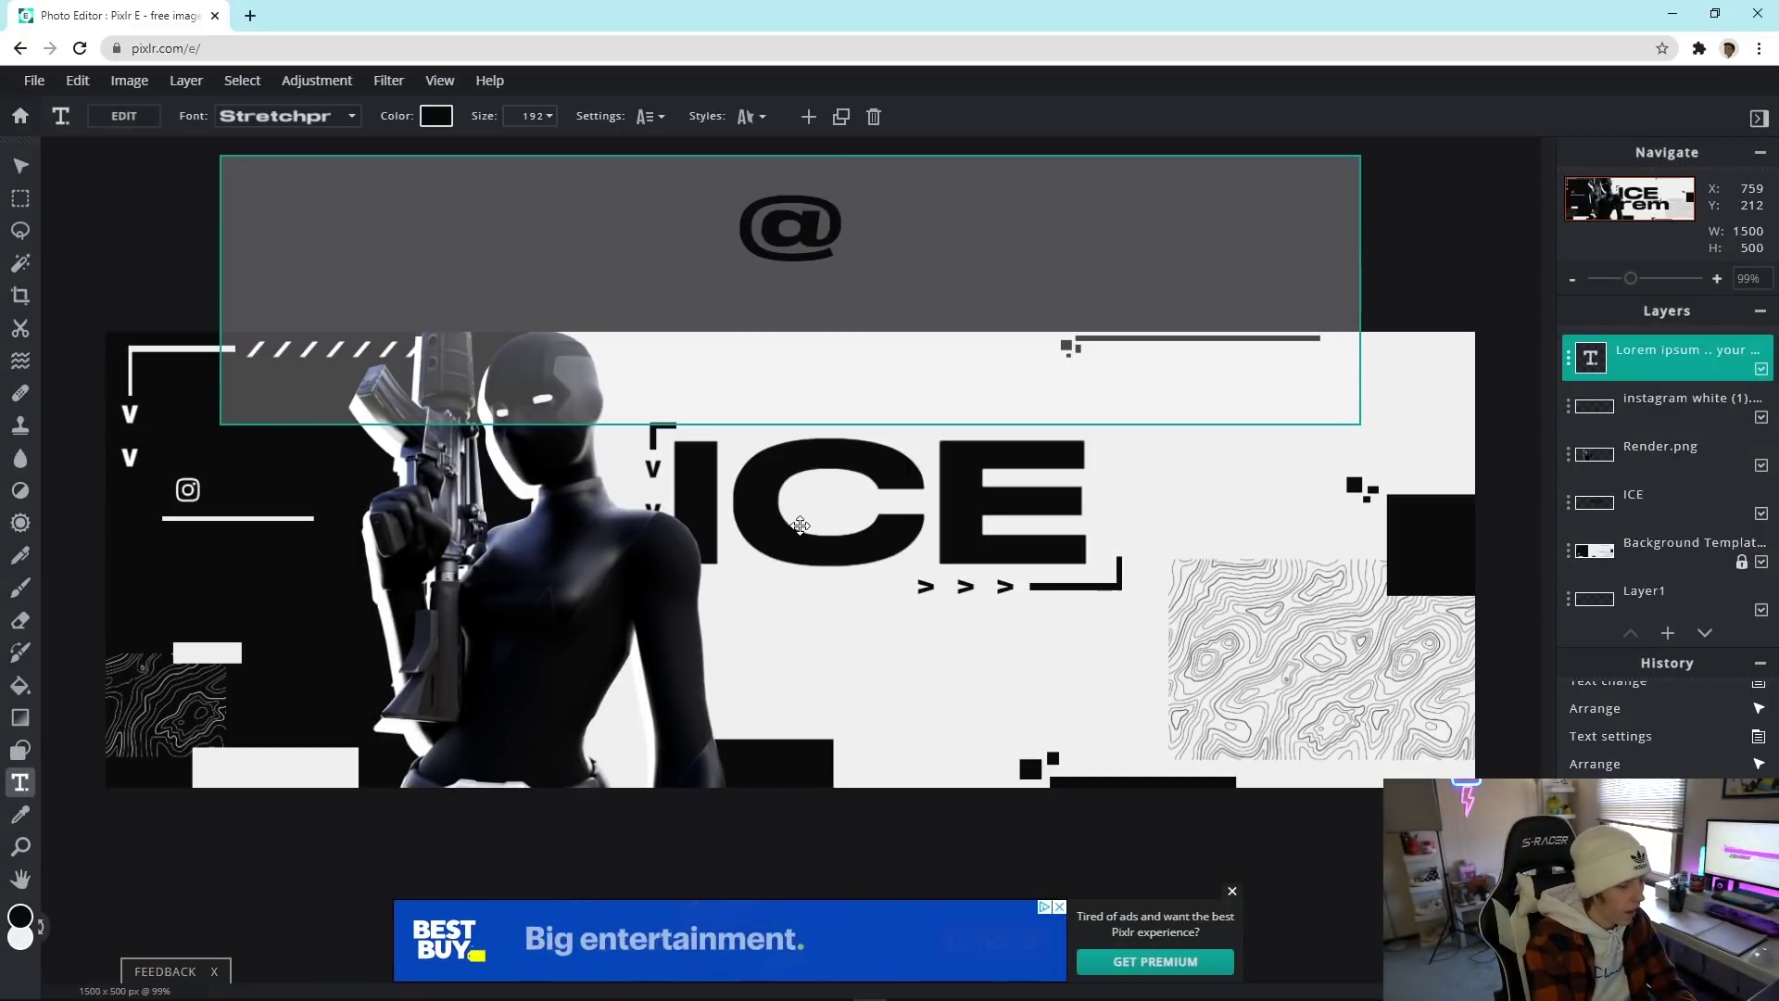
{"action": "type", "text": "ICEKI"}
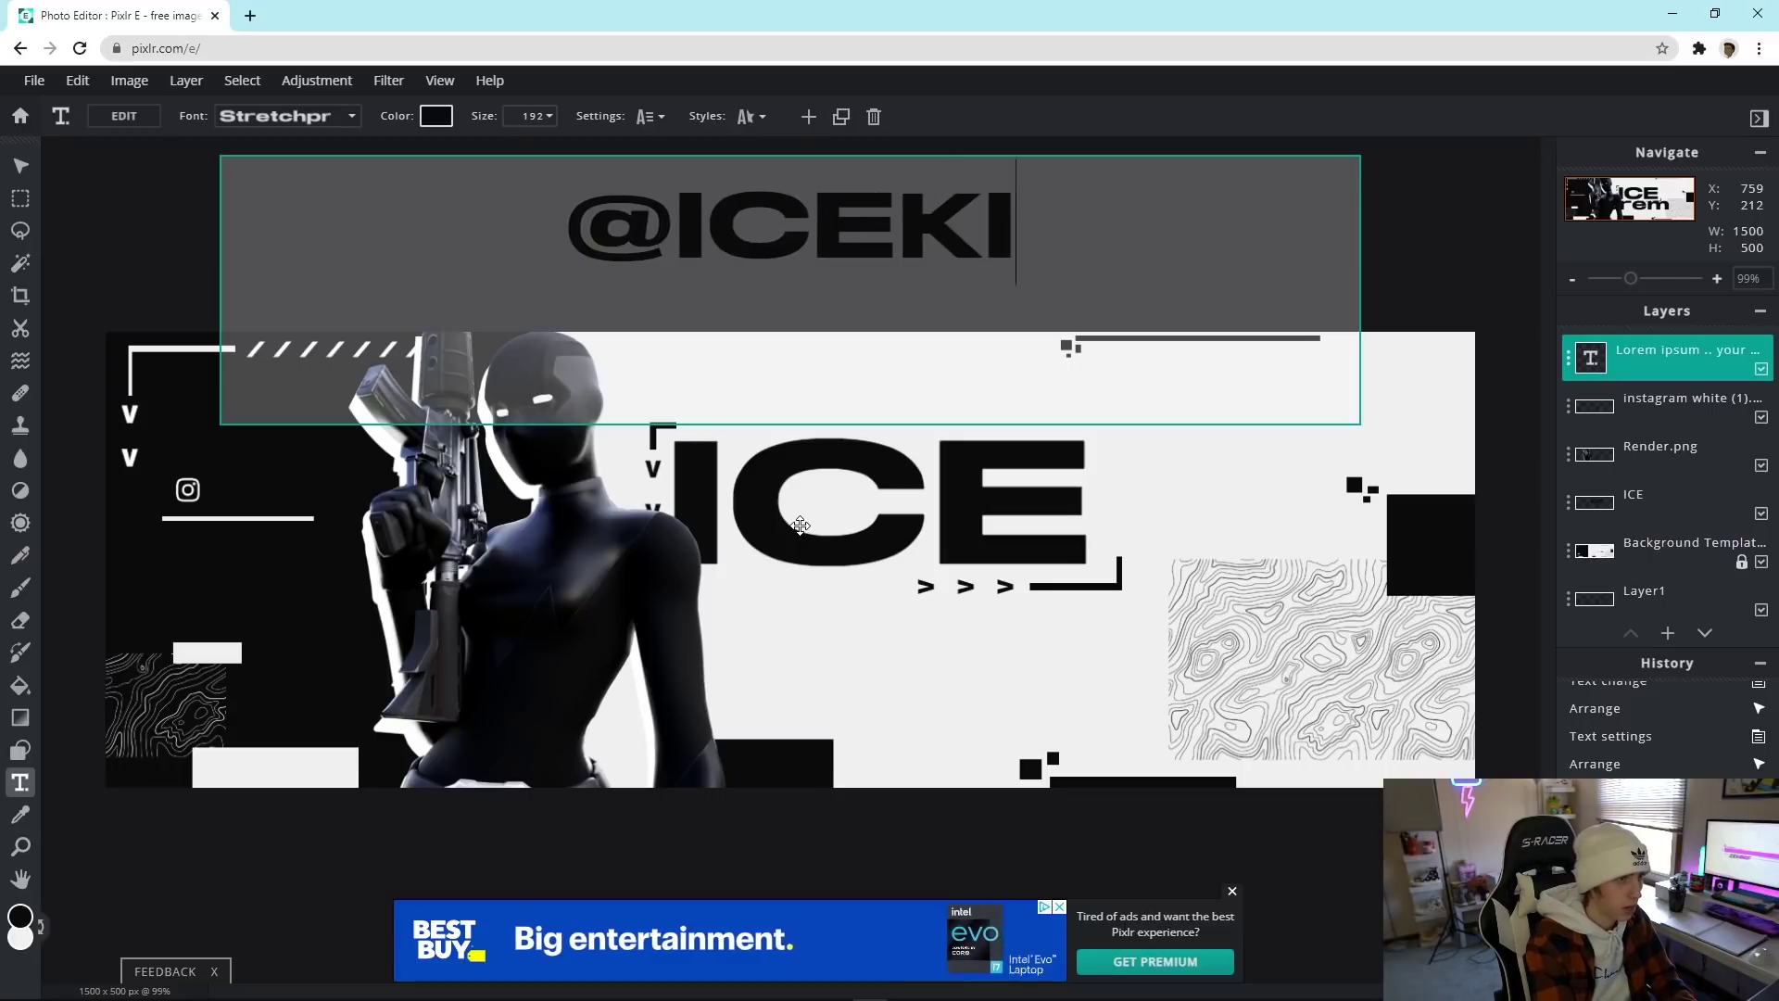
{"action": "type", "text": "CKZ"}
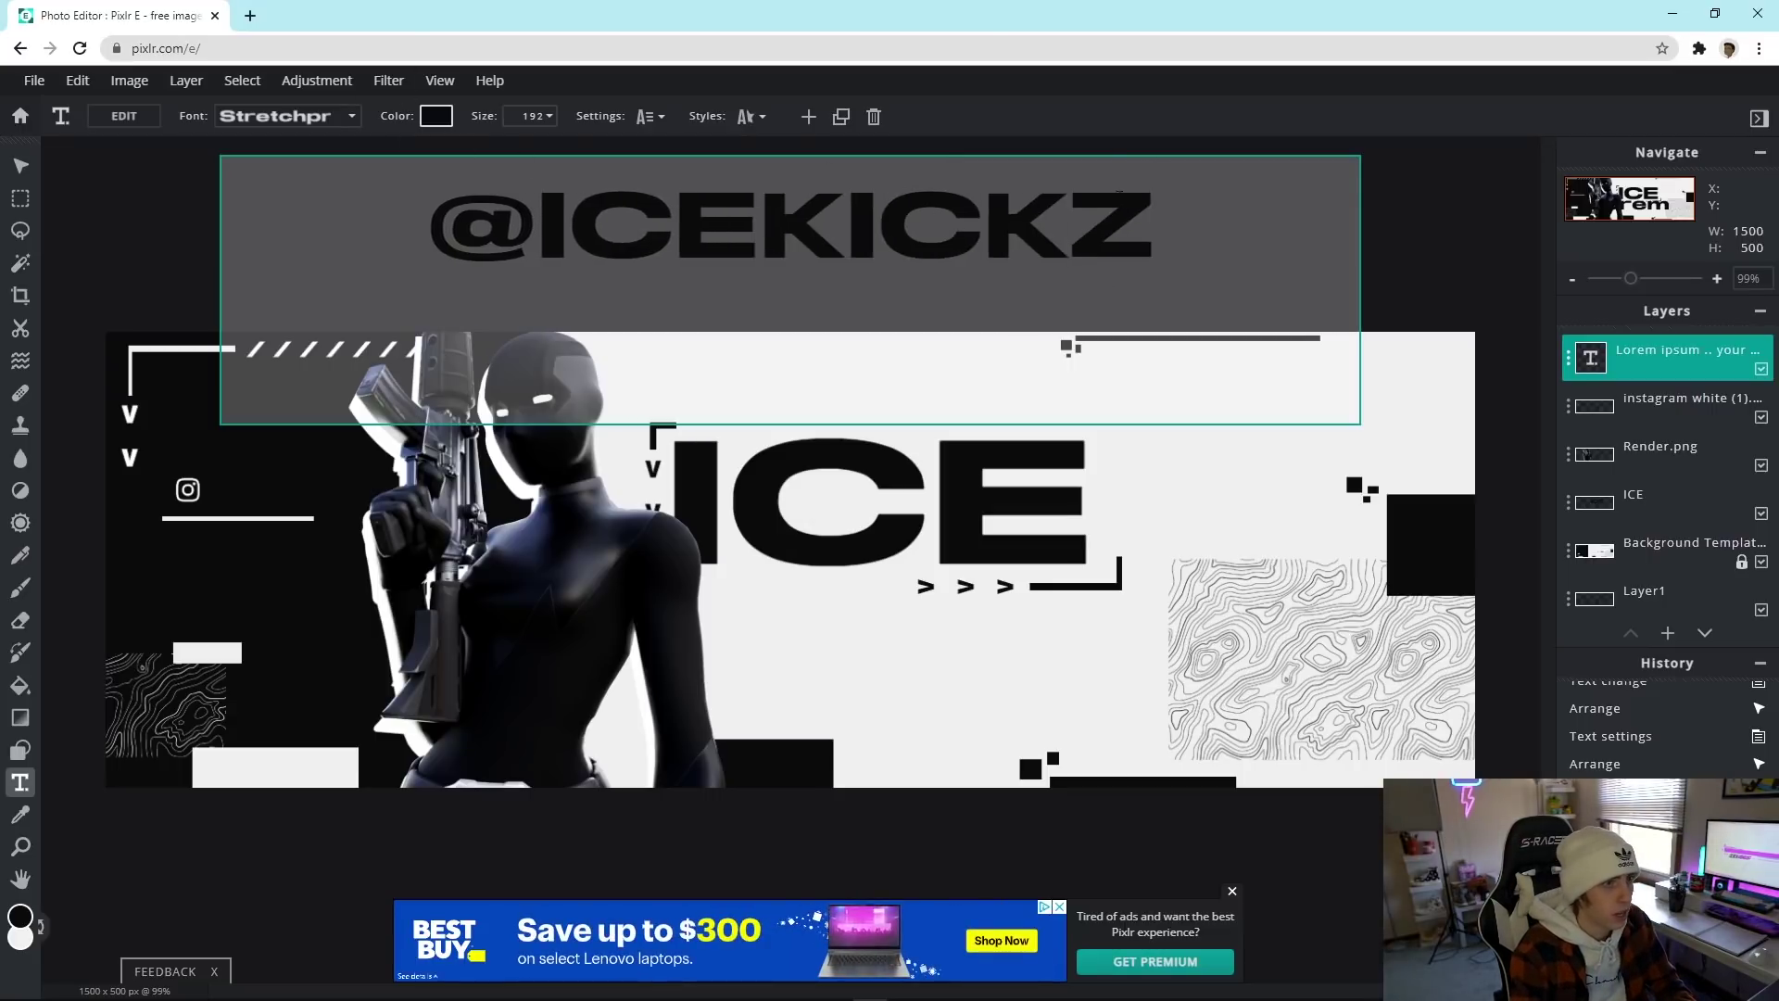
{"action": "key", "text": "ctrl+a"}
{"action": "left_click", "coordinate": [435, 116]}
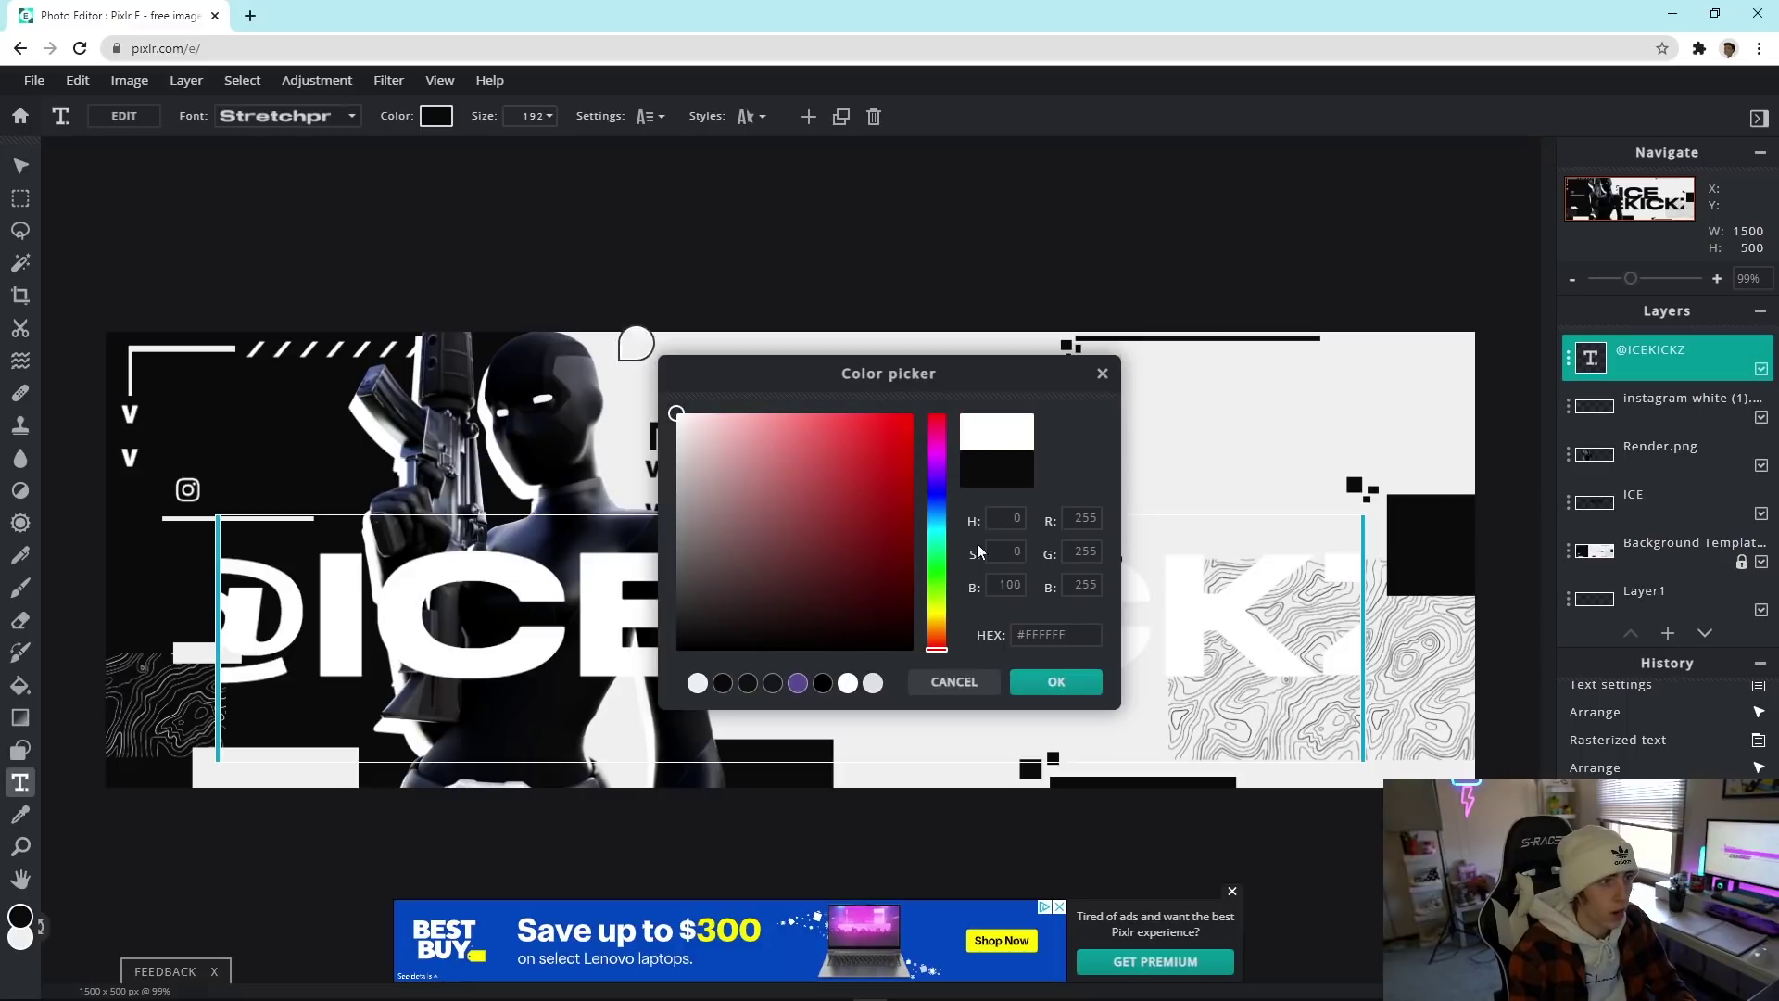
{"action": "left_click", "coordinate": [1057, 681]}
{"action": "left_click", "coordinate": [549, 116]}
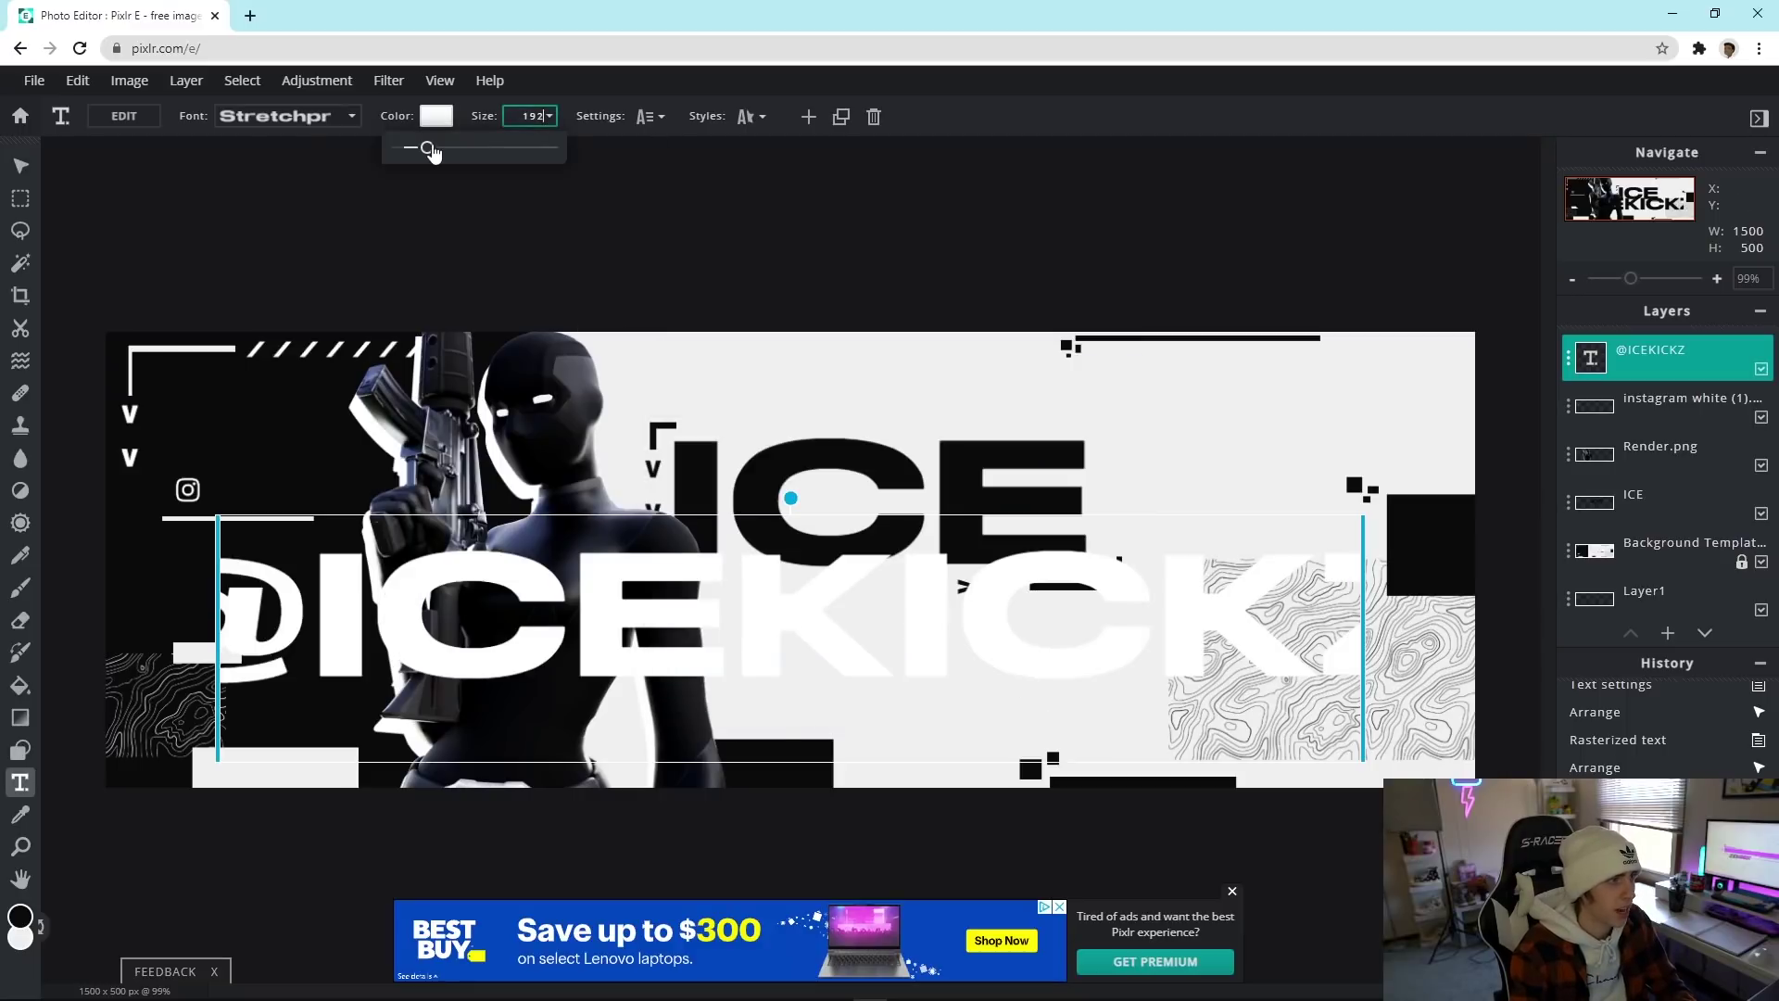
{"action": "left_click_drag", "start_coordinate": [429, 148], "coordinate": [397, 150]}
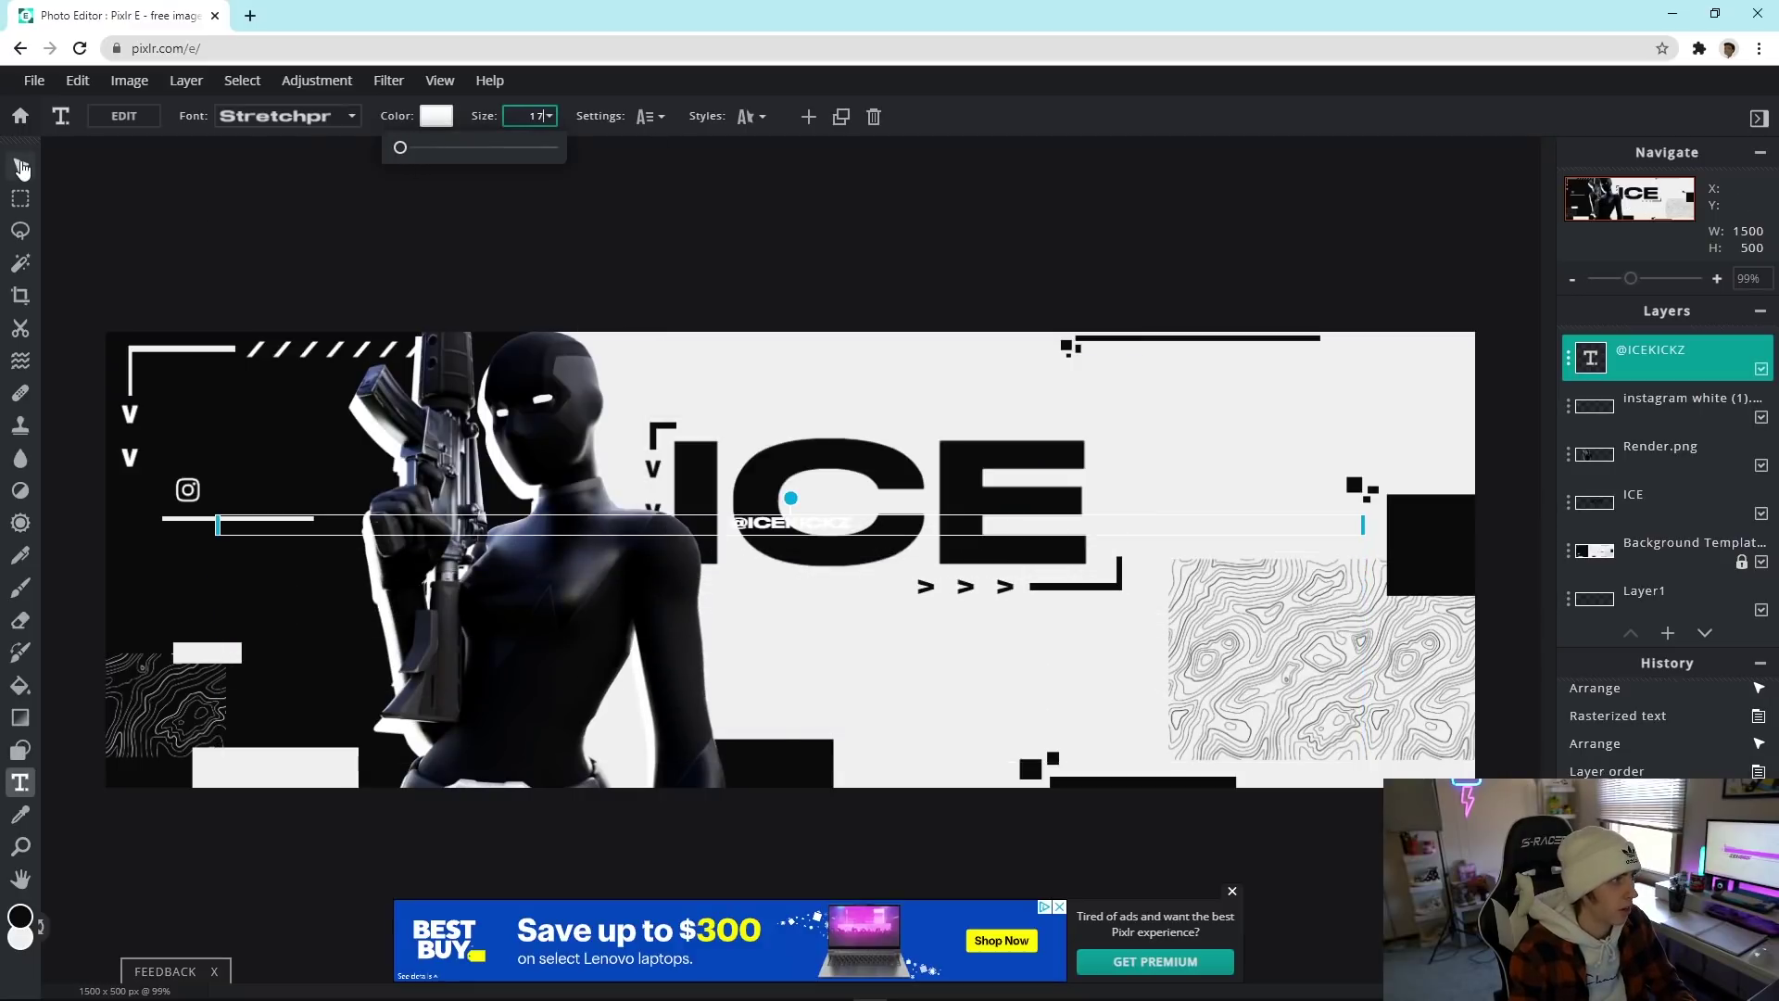
{"action": "left_click", "coordinate": [21, 165]}
{"action": "left_click_drag", "start_coordinate": [798, 529], "coordinate": [256, 541]}
{"action": "left_click", "coordinate": [532, 267]}
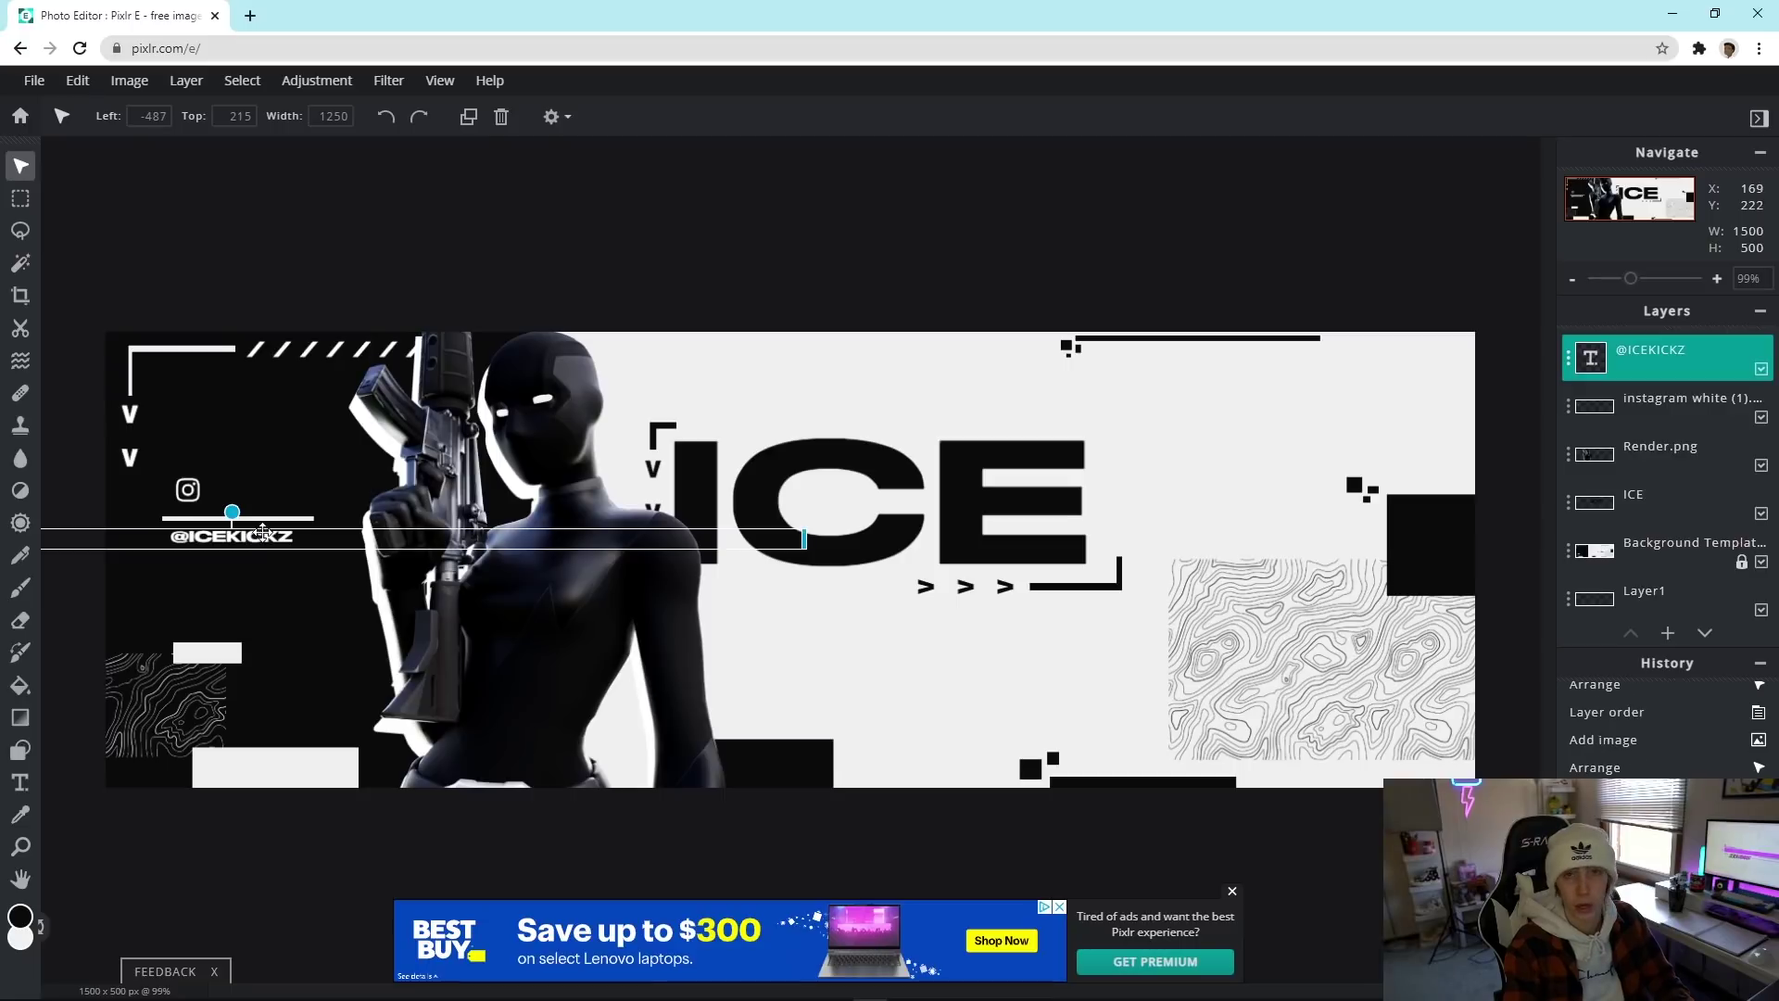
{"action": "left_click", "coordinate": [400, 230]}
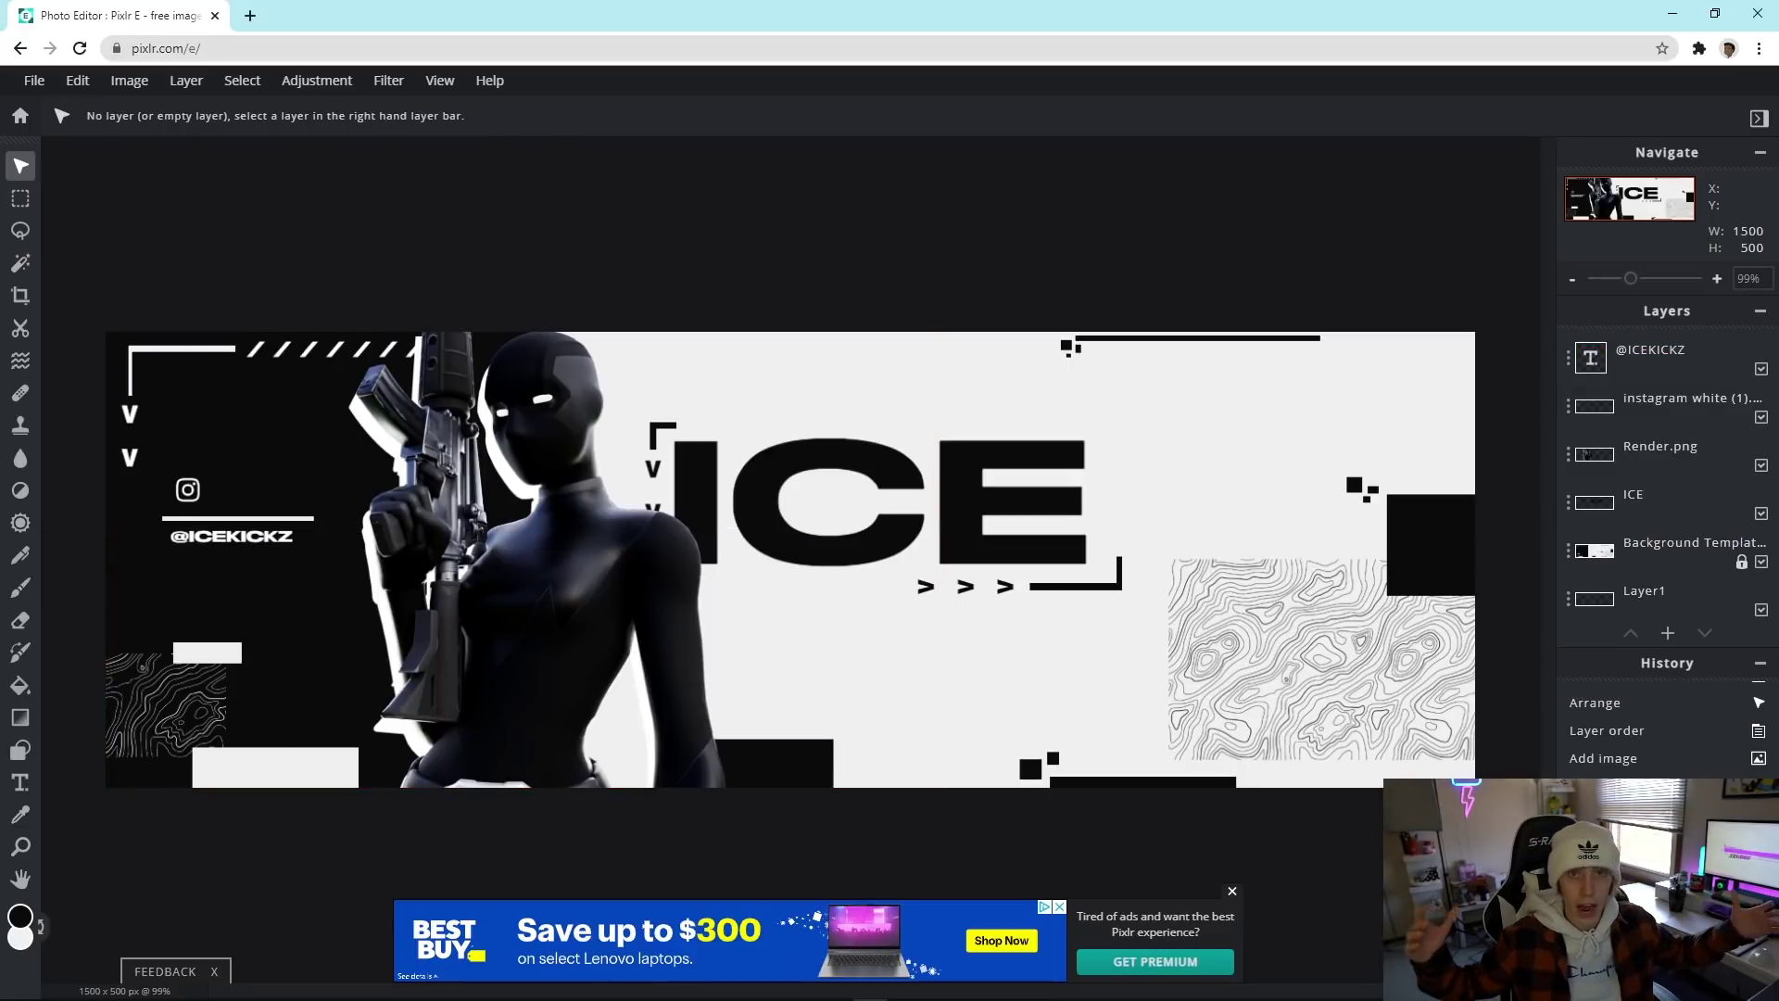